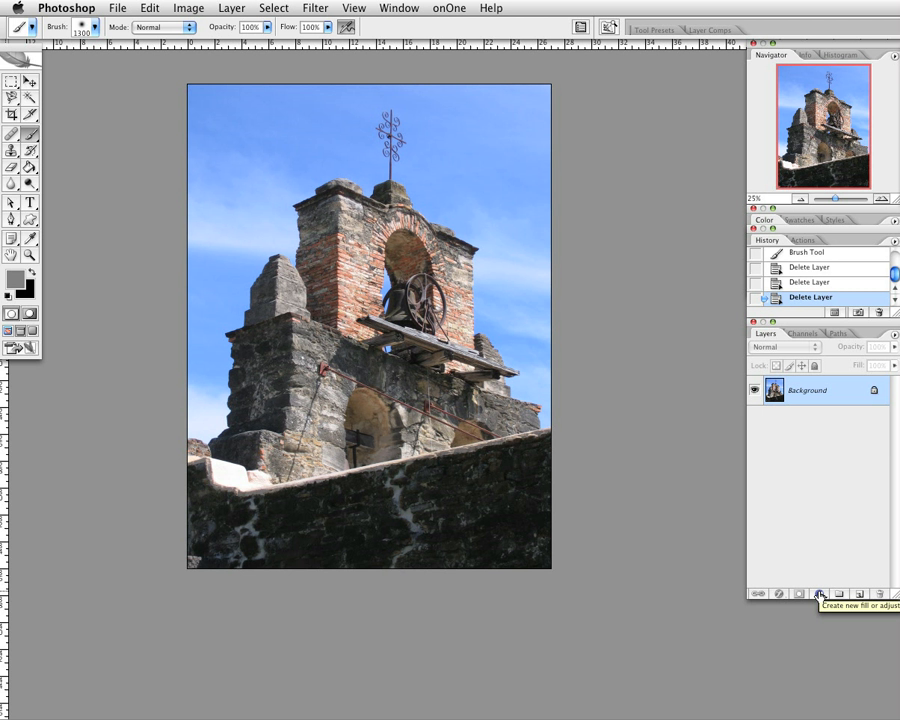
Add a Curves adjustment layer above the Background layer
left_click(819, 594)
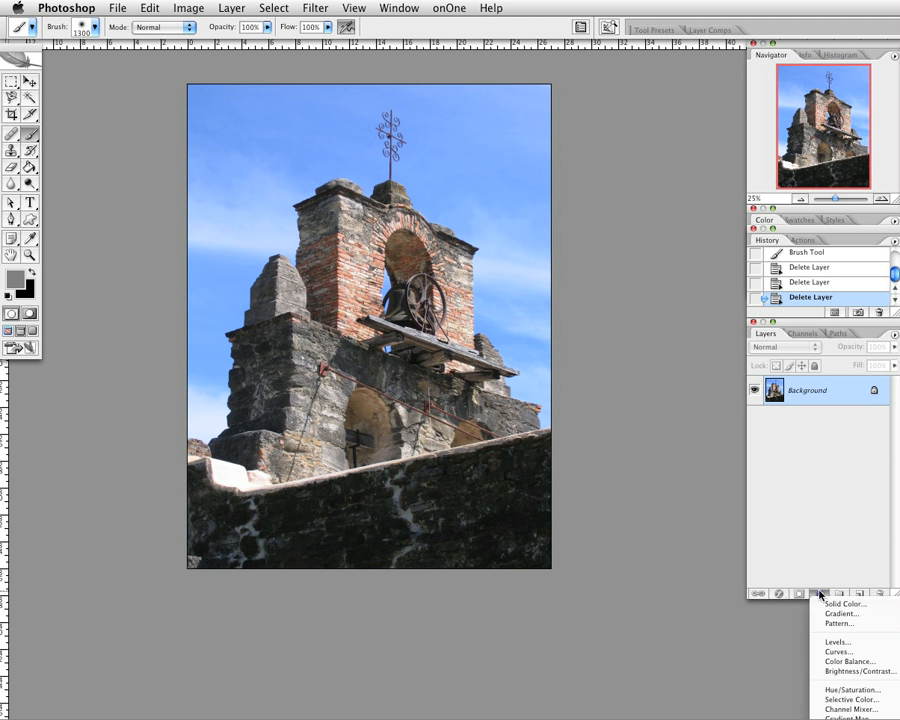
left_click(852, 651)
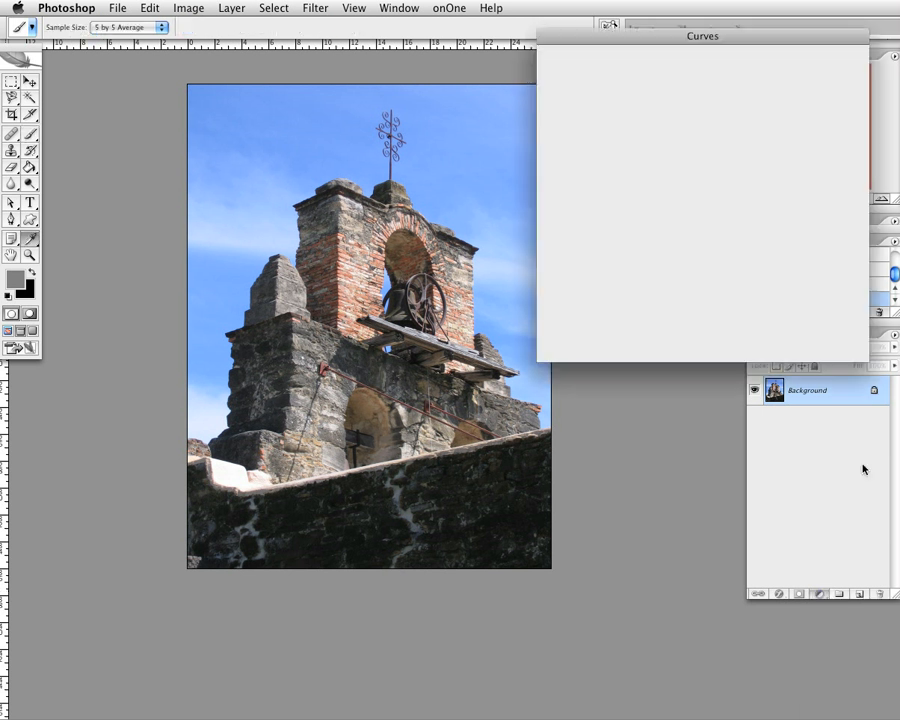
left_click_drag(709, 40, 727, 24)
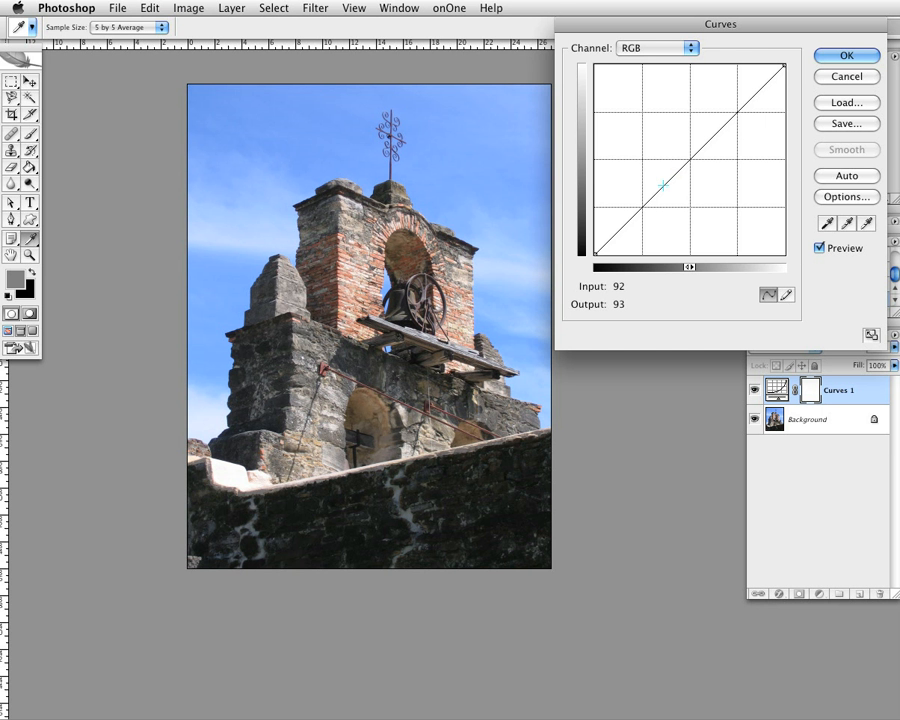
mouse_move(663, 185)
left_mouse_down()
mouse_move(653, 166)
mouse_move(660, 169)
left_mouse_up()
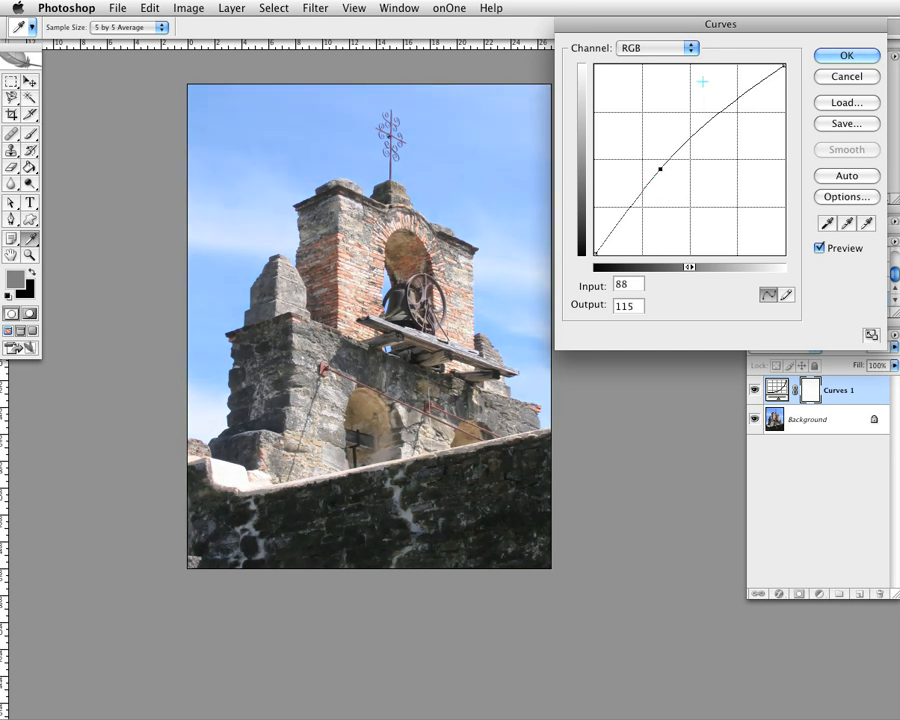
key("alt")
left_click(846, 77, "alt")
left_click(690, 48)
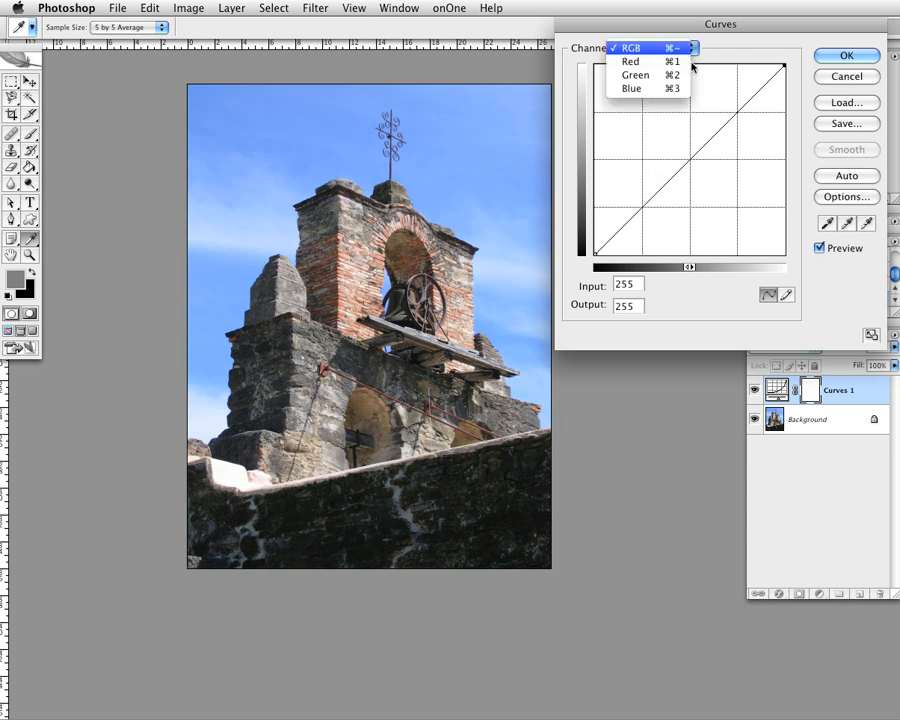
left_click(683, 55)
left_click(683, 55)
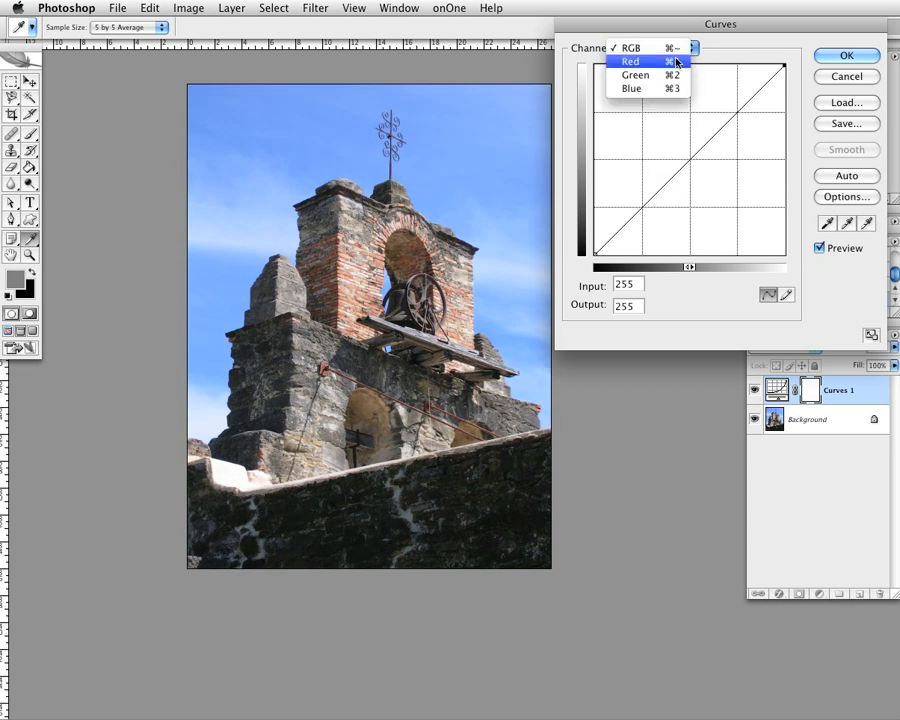
left_click(677, 63)
left_click(681, 51)
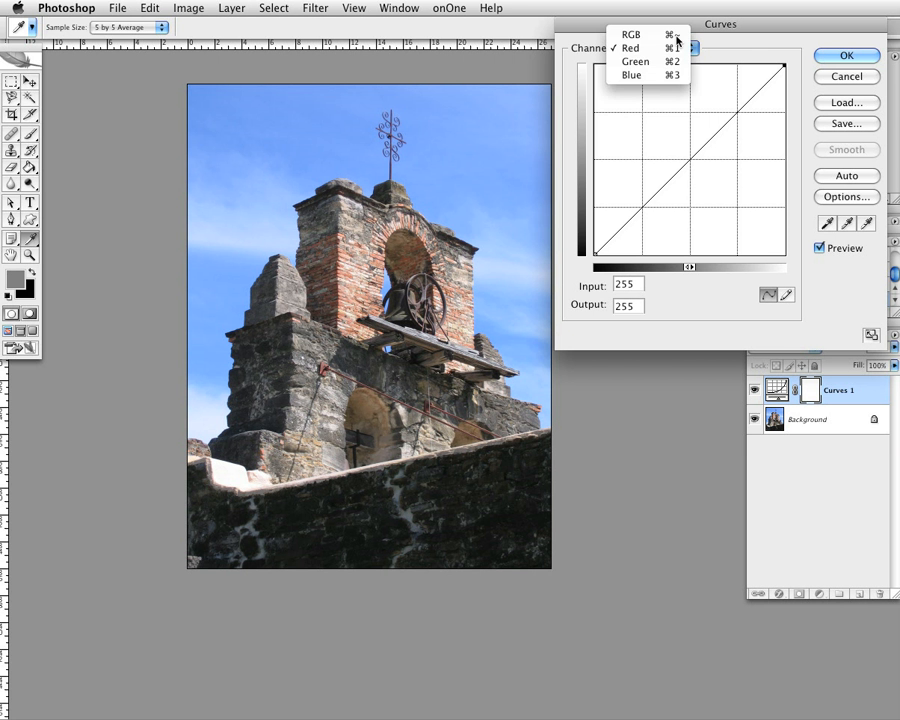
left_click(677, 36)
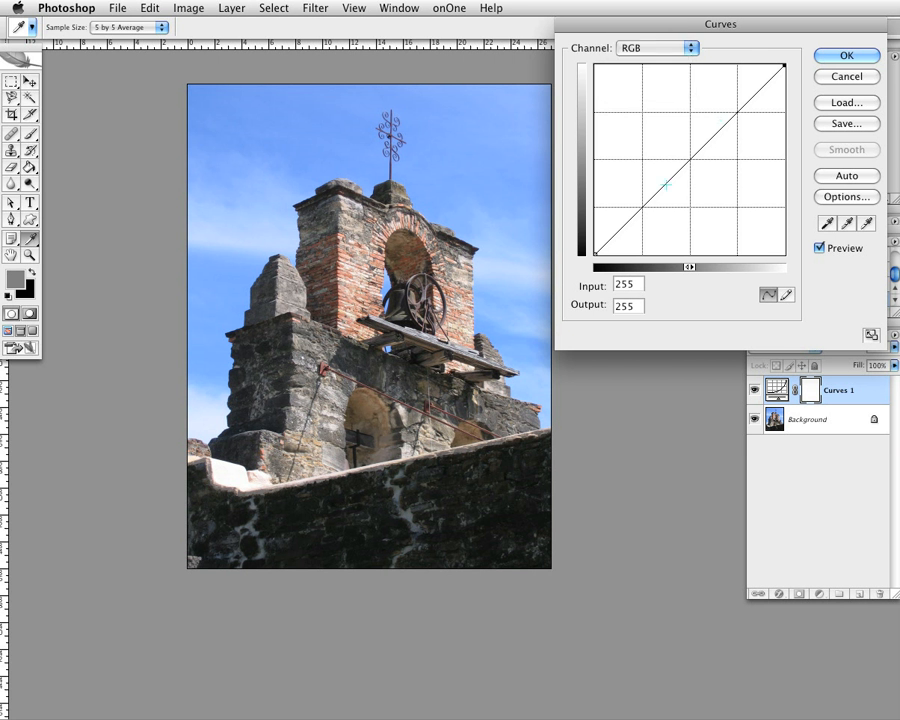
left_click_drag(666, 185, 683, 188)
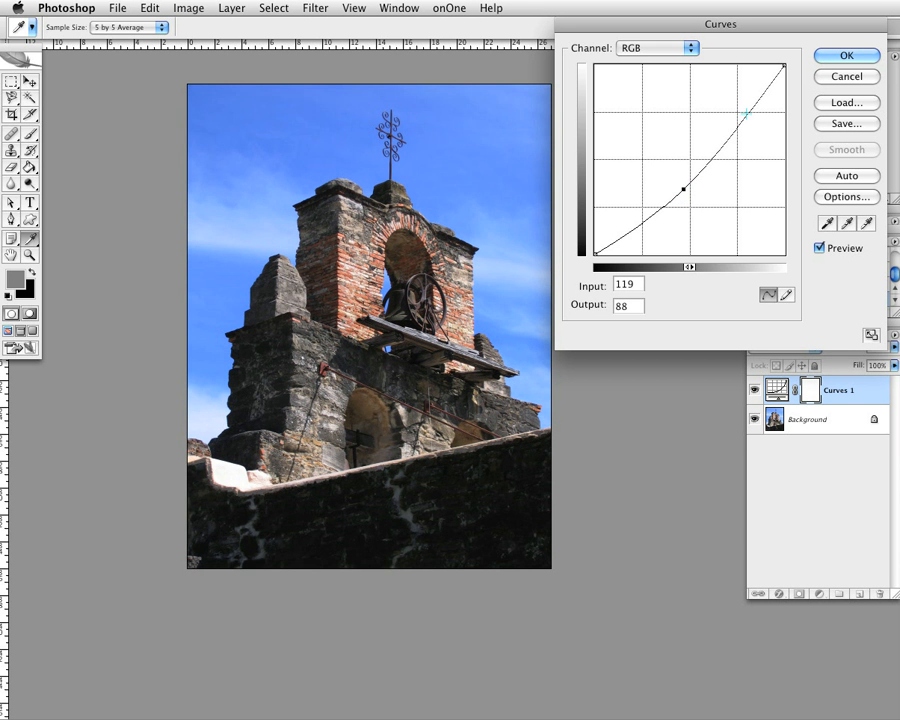
left_click_drag(745, 114, 748, 111)
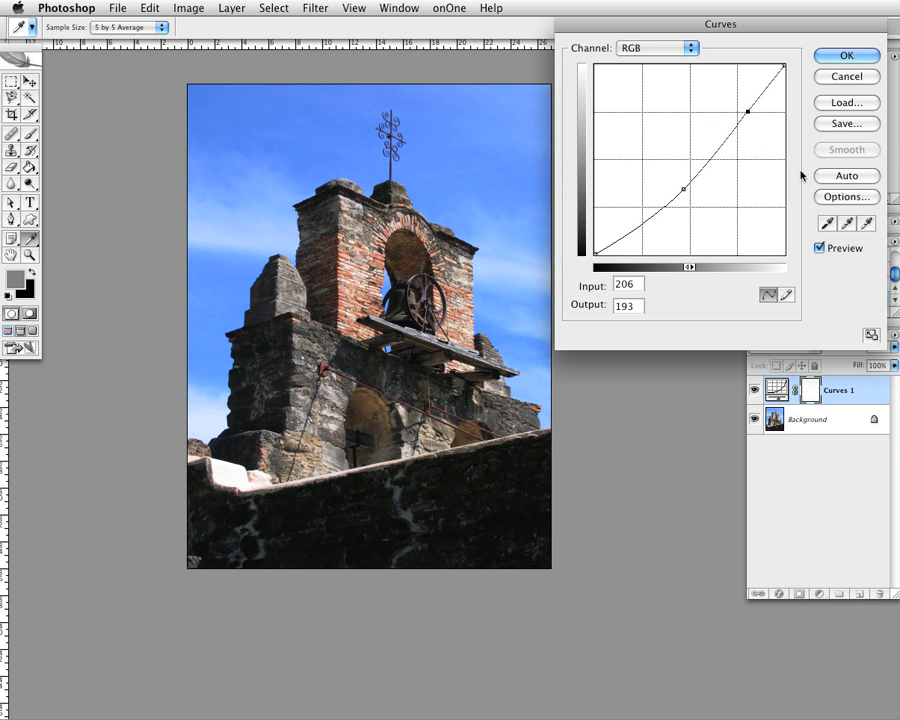
key("alt")
left_click(840, 77, "alt")
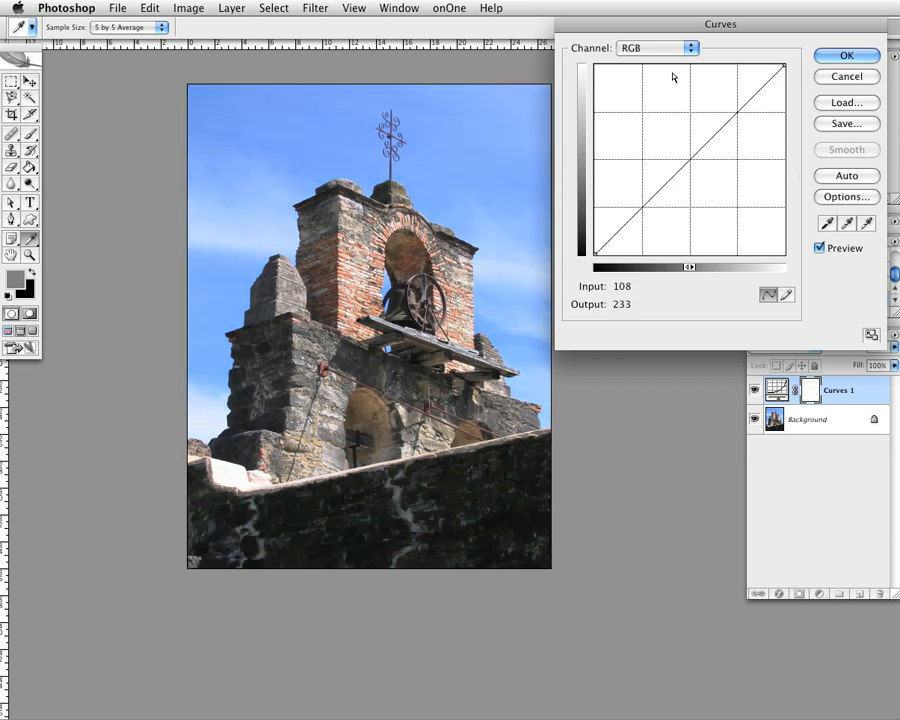
Raise the midtones of the Red channel curve, mapping input 129 to output 164
left_click(676, 48)
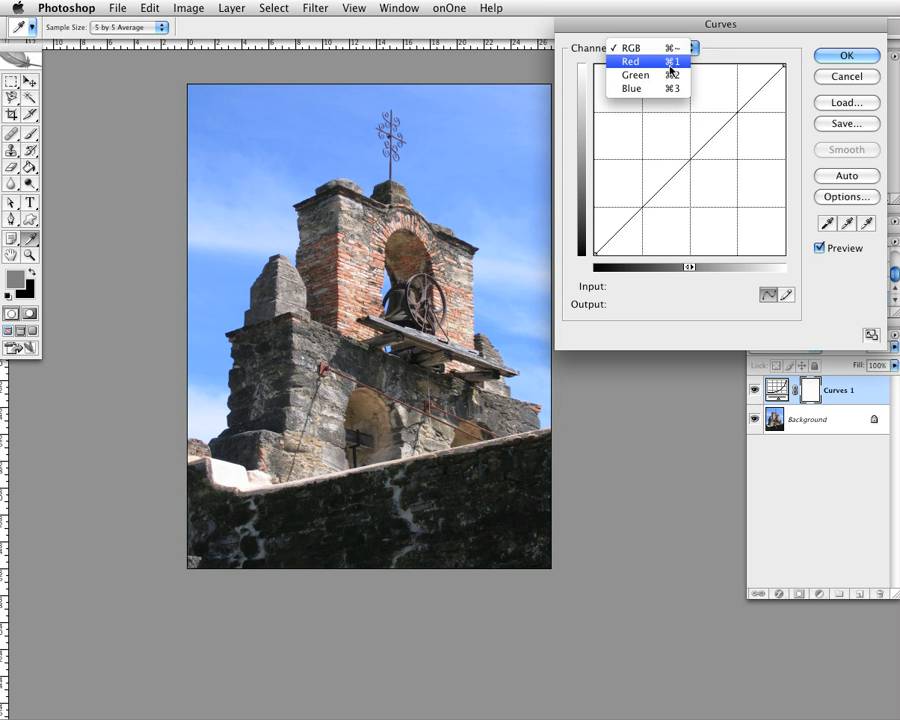
left_click(671, 70)
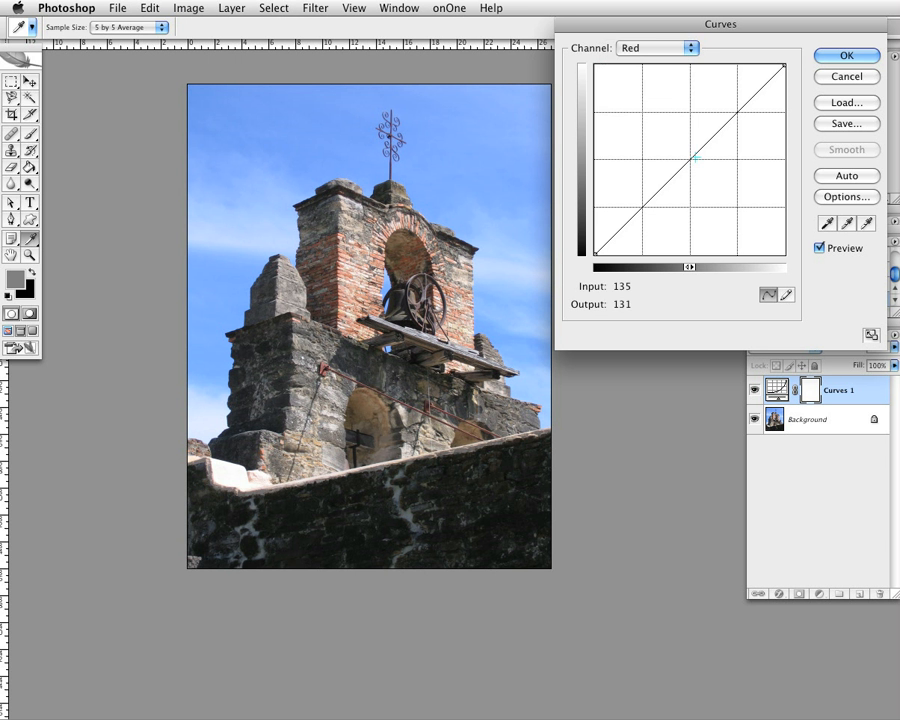
left_click_drag(691, 157, 691, 131)
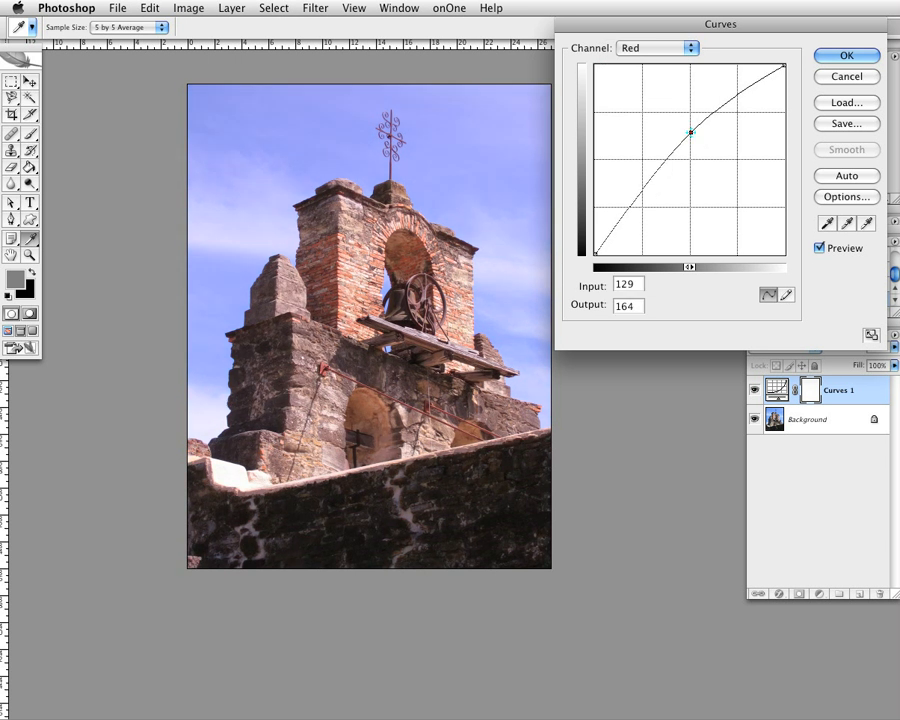
Raise the Green channel curve slightly at its middle, mapping input 132 to output 140
left_click(688, 48)
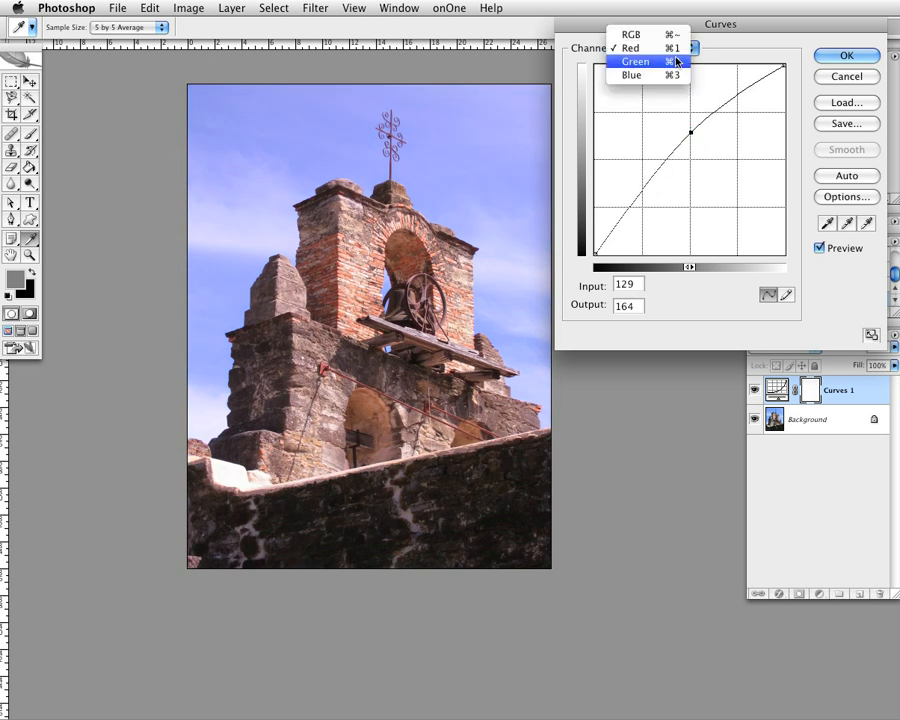
left_click(677, 62)
left_click(696, 152)
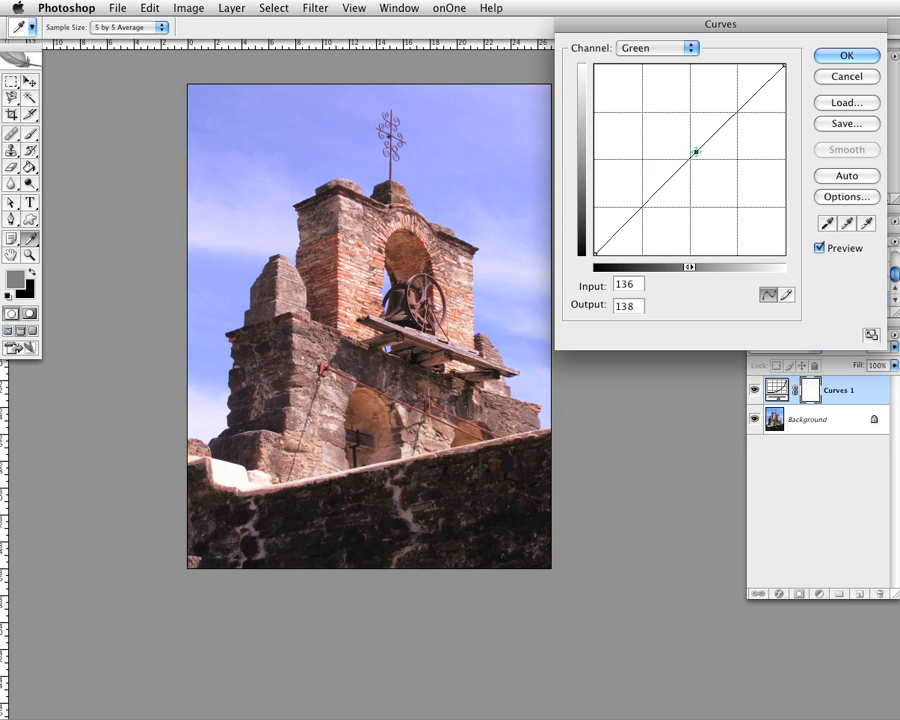
mouse_move(696, 152)
left_mouse_down()
mouse_move(711, 163)
mouse_move(692, 150)
left_mouse_up()
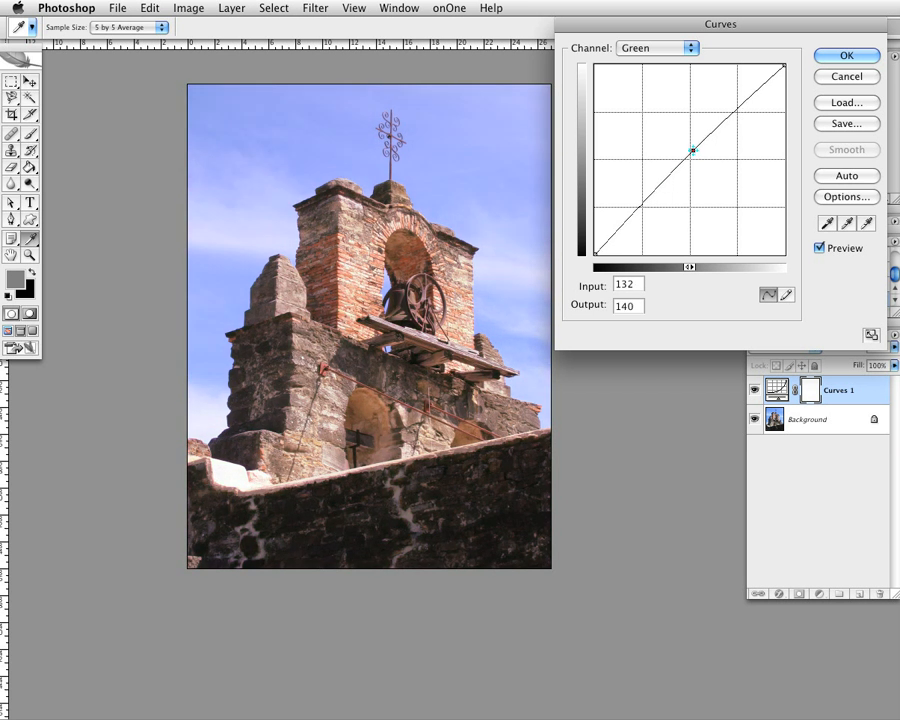
Lower the Blue channel curve with two points, one at about input 166, output 130 and one at input 115, output 69
left_click(676, 46)
left_click(673, 61)
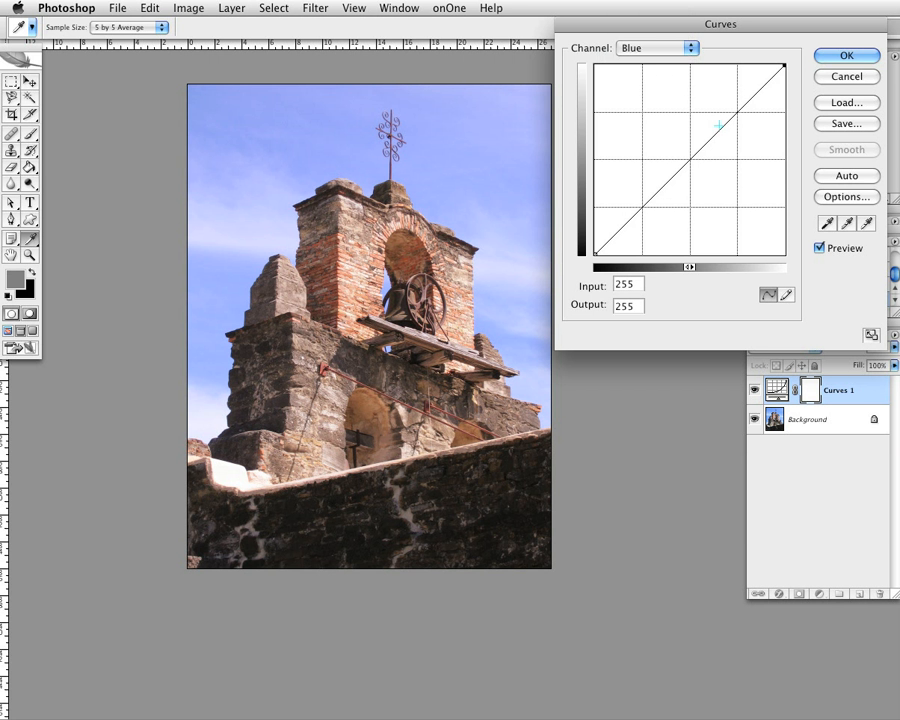
left_click(704, 147)
left_click_drag(704, 147, 719, 157)
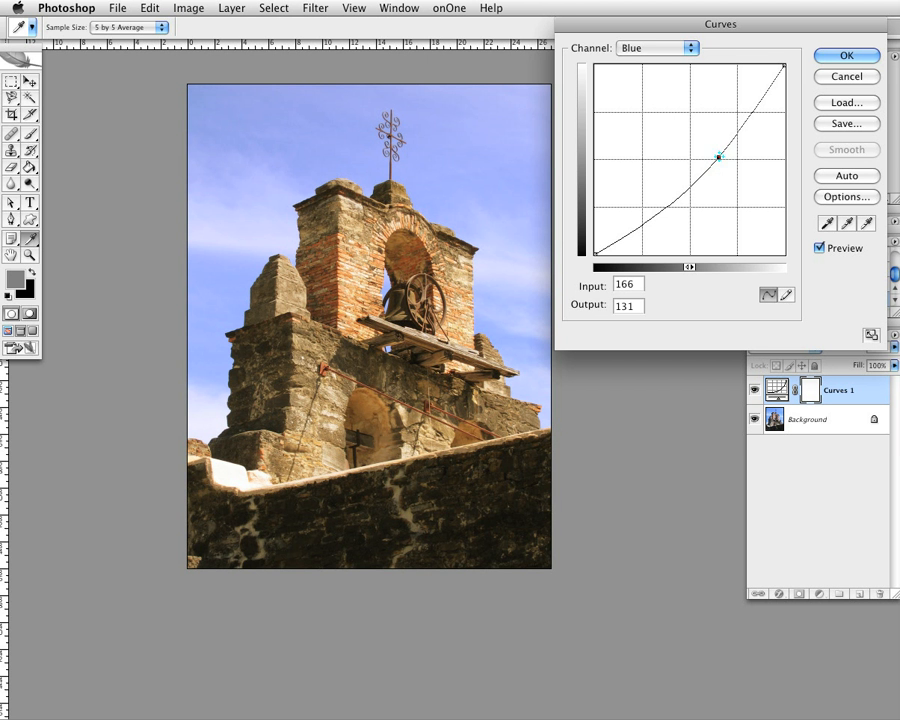
left_click_drag(719, 156, 719, 158)
mouse_move(677, 203)
left_mouse_down()
mouse_move(691, 207)
mouse_move(680, 203)
left_mouse_up()
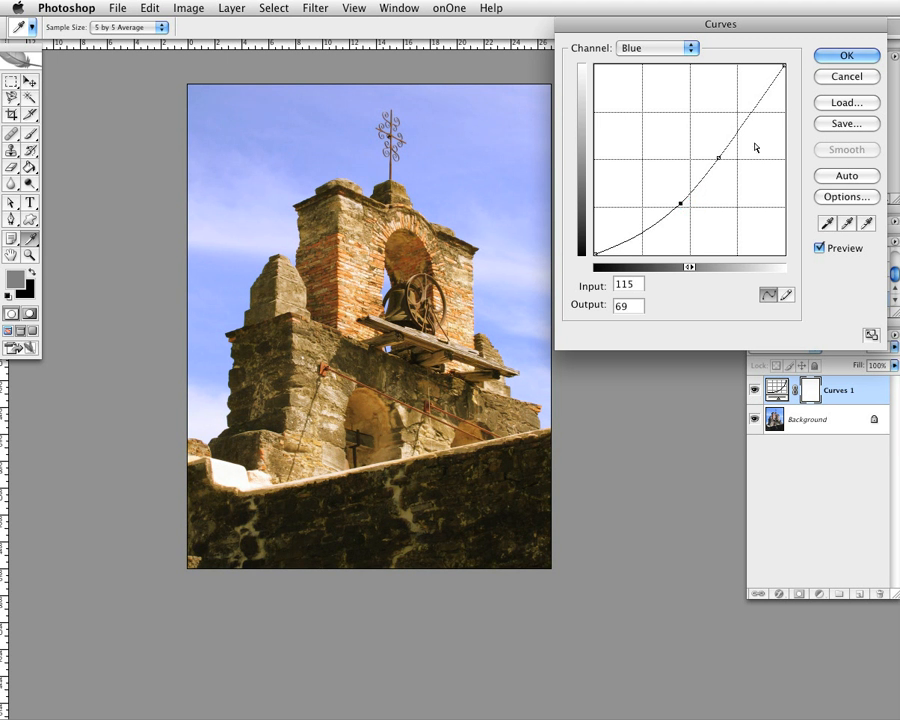
Compare the photo with and without the curve changes and apply the Curves adjustment
left_click(688, 48)
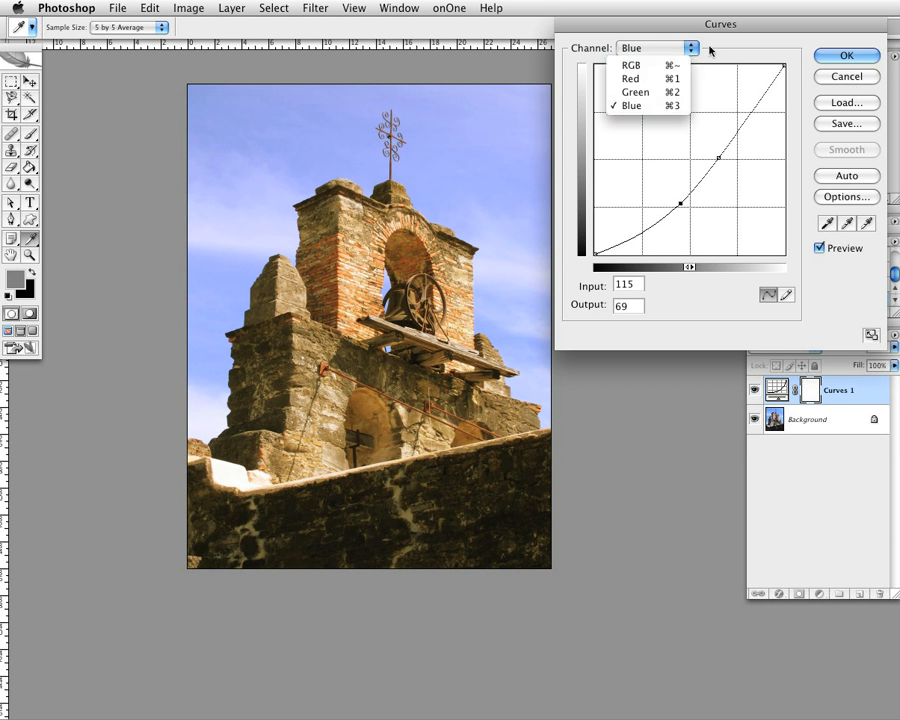
left_click(711, 51)
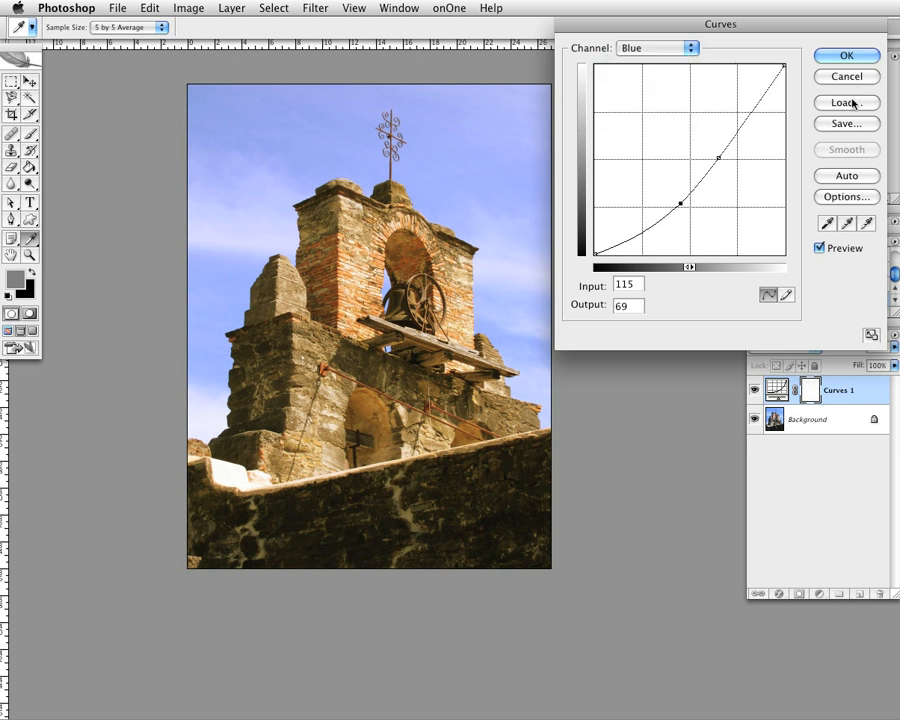
left_click(820, 248)
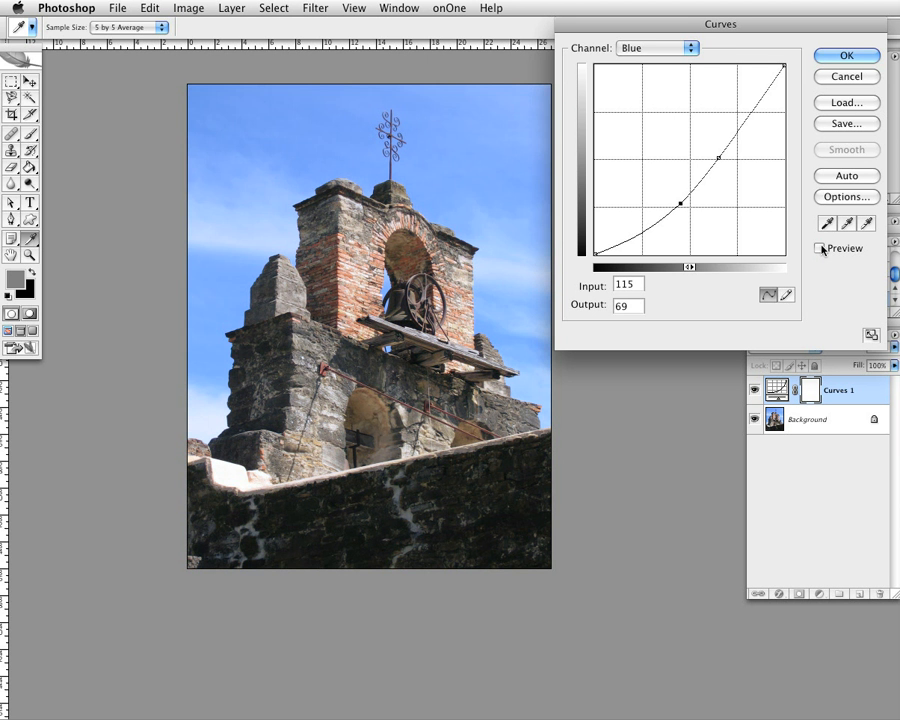
left_click(820, 248)
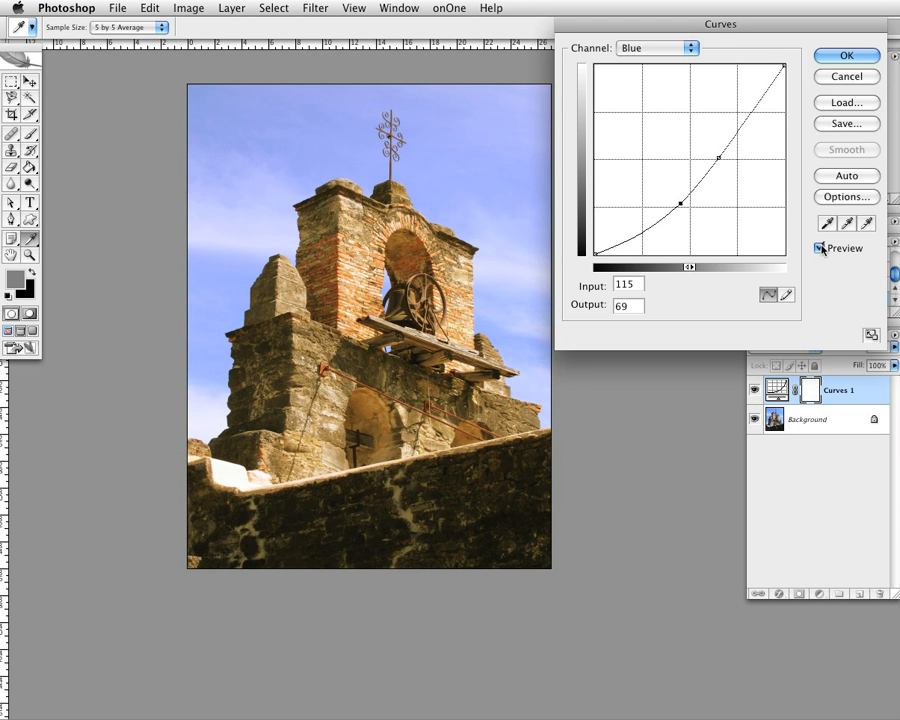
left_click(843, 55)
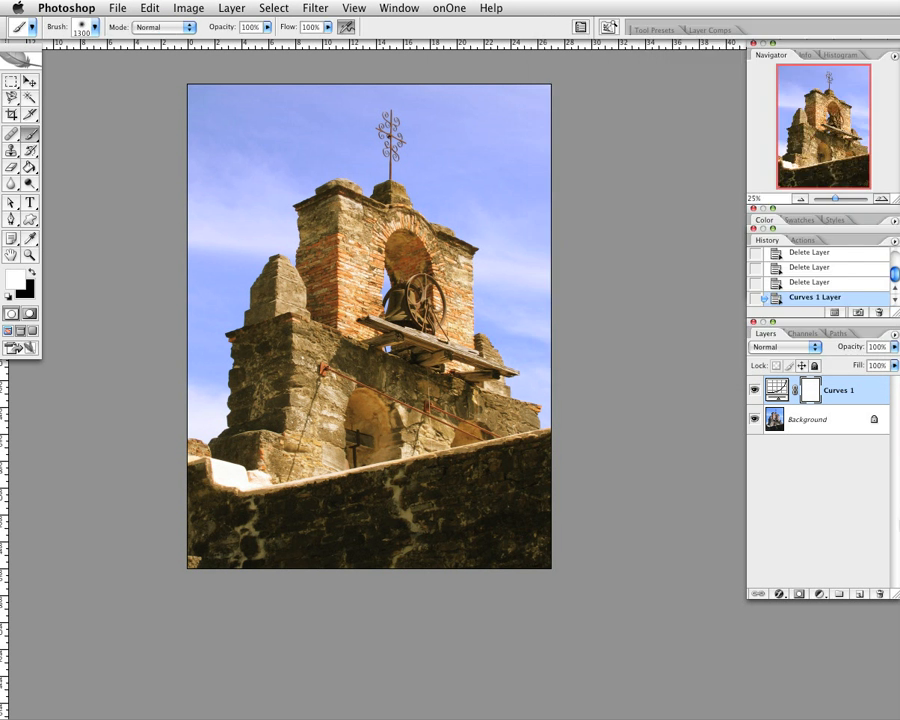
Add a Hue/Saturation adjustment layer above the Curves layer and set the Master saturation to -23
left_click(822, 593)
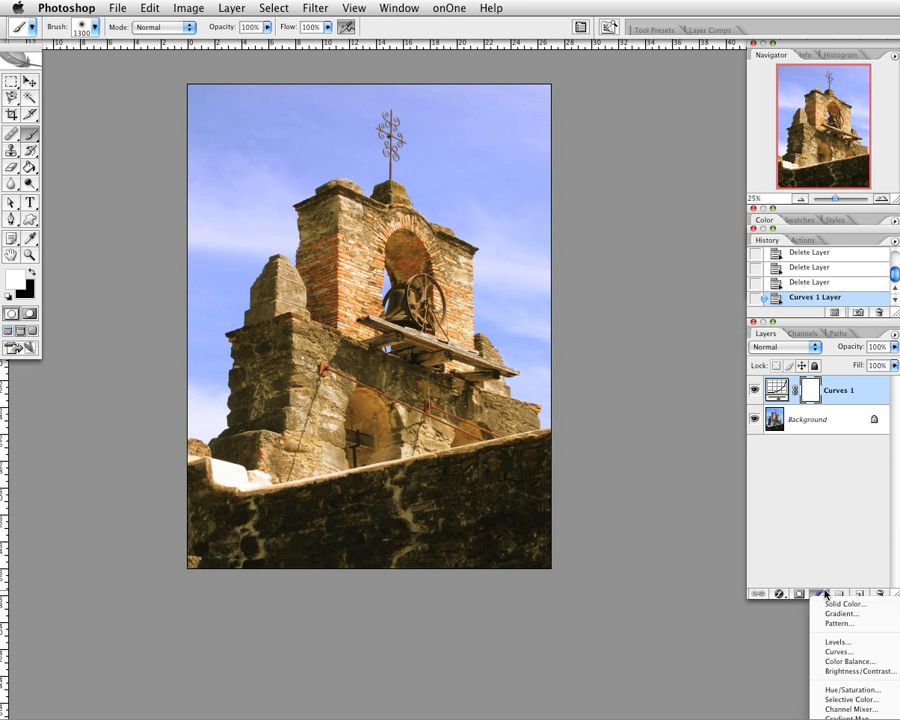
left_click(853, 690)
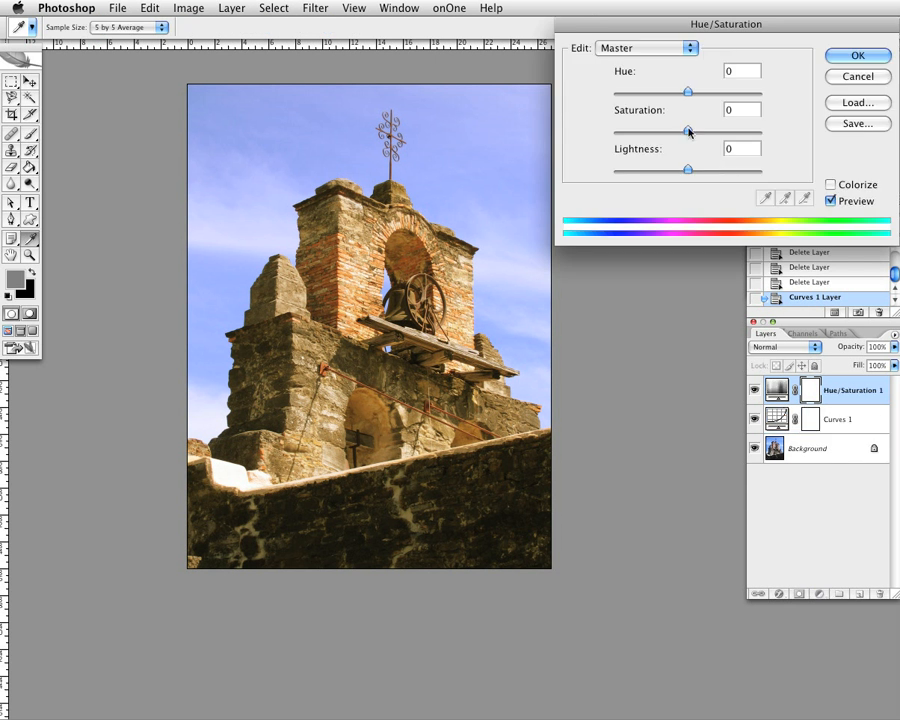
left_click_drag(688, 131, 671, 134)
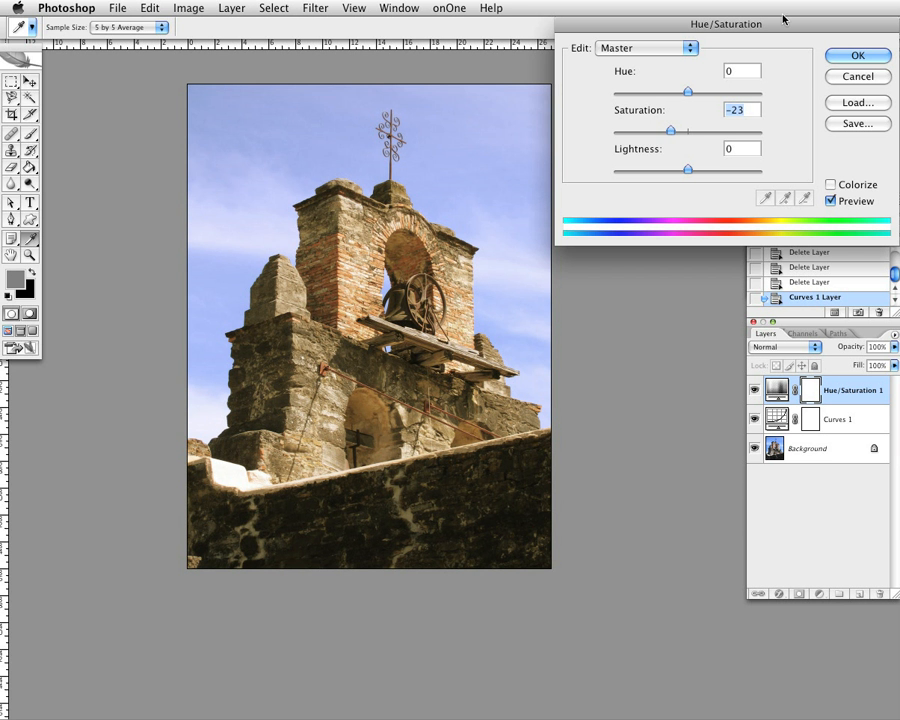
Compare the photo with and without the Hue/Saturation change, set the Master hue to -10 and apply the adjustment
left_click_drag(784, 19, 787, 45)
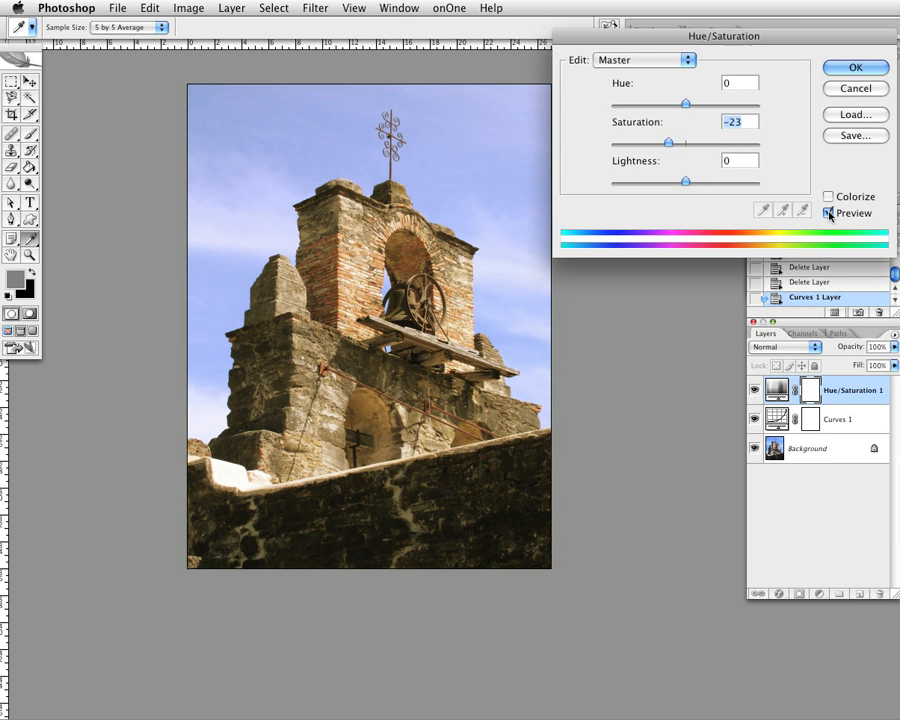
left_click(829, 213)
left_click(829, 213)
mouse_move(686, 105)
left_mouse_down()
mouse_move(697, 108)
mouse_move(678, 106)
left_mouse_up()
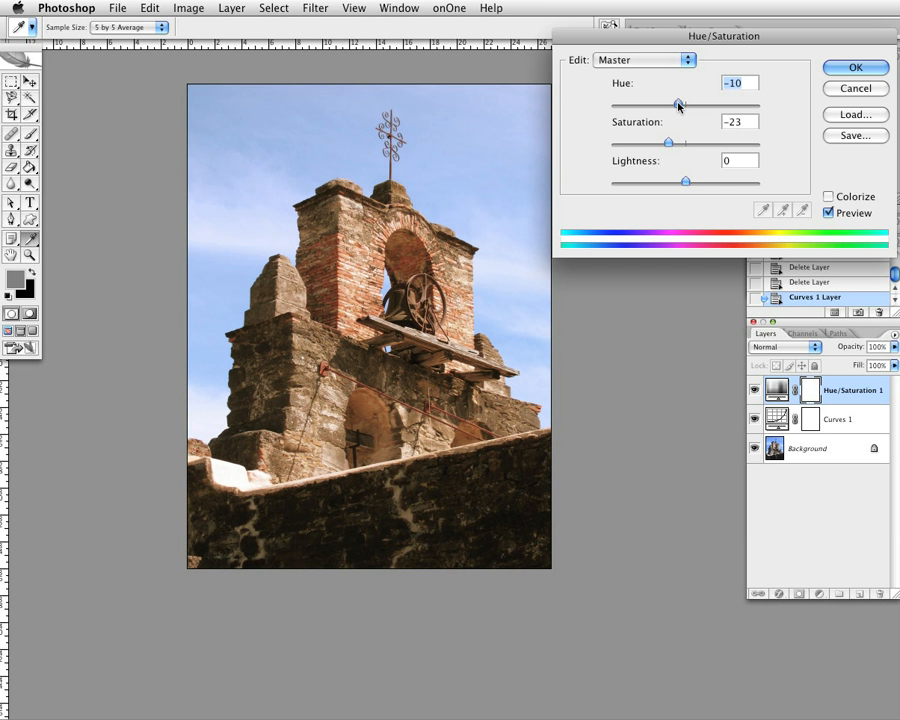
left_click(855, 70)
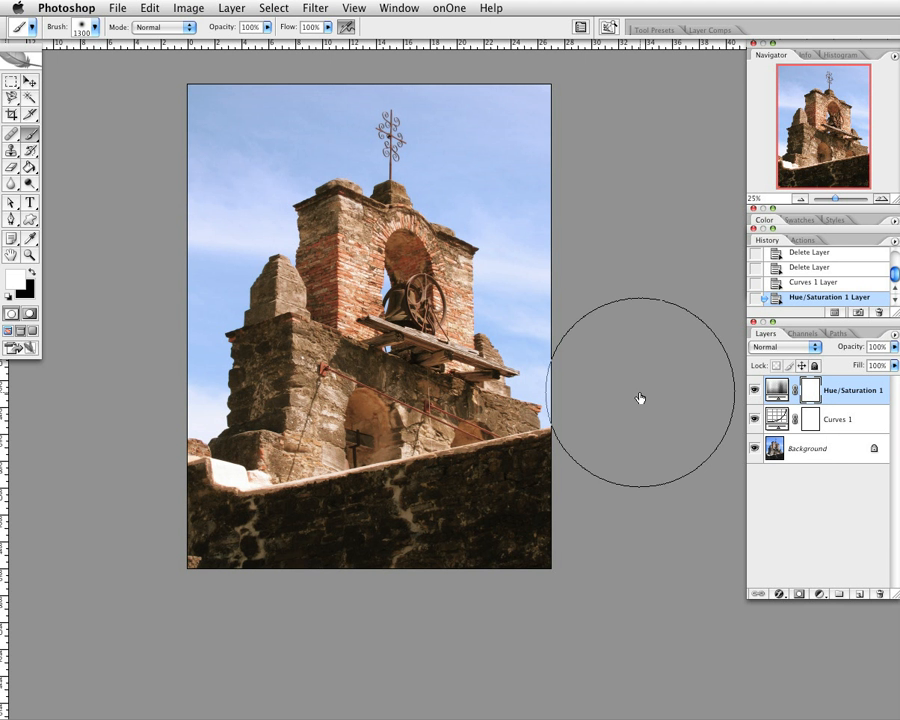
Add a new layer on top, fill it with the gray foreground color, and swap the foreground and background colors
left_click(859, 594)
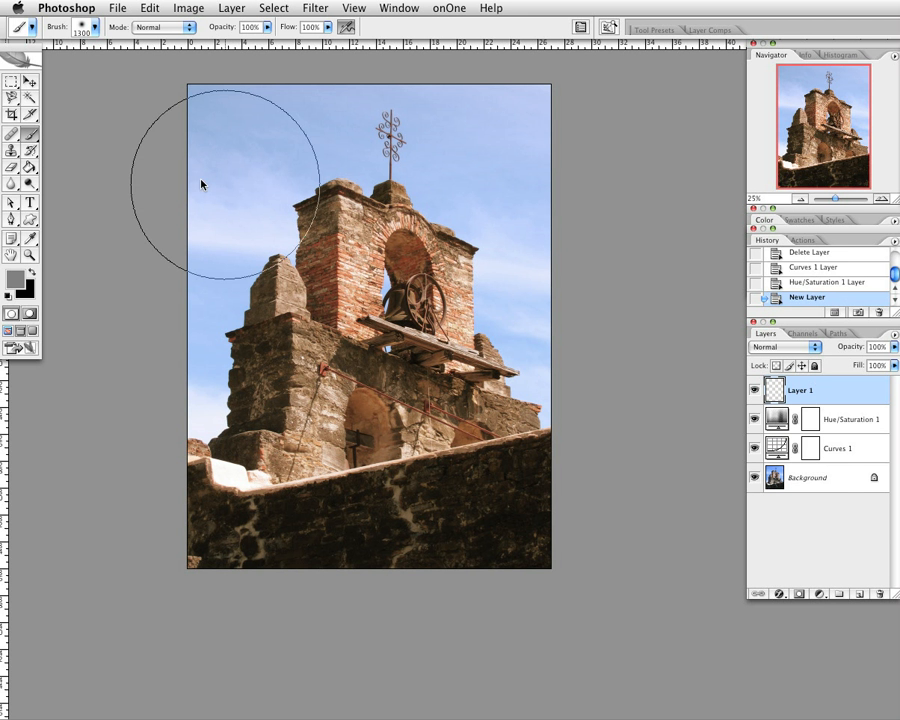
left_click(30, 167)
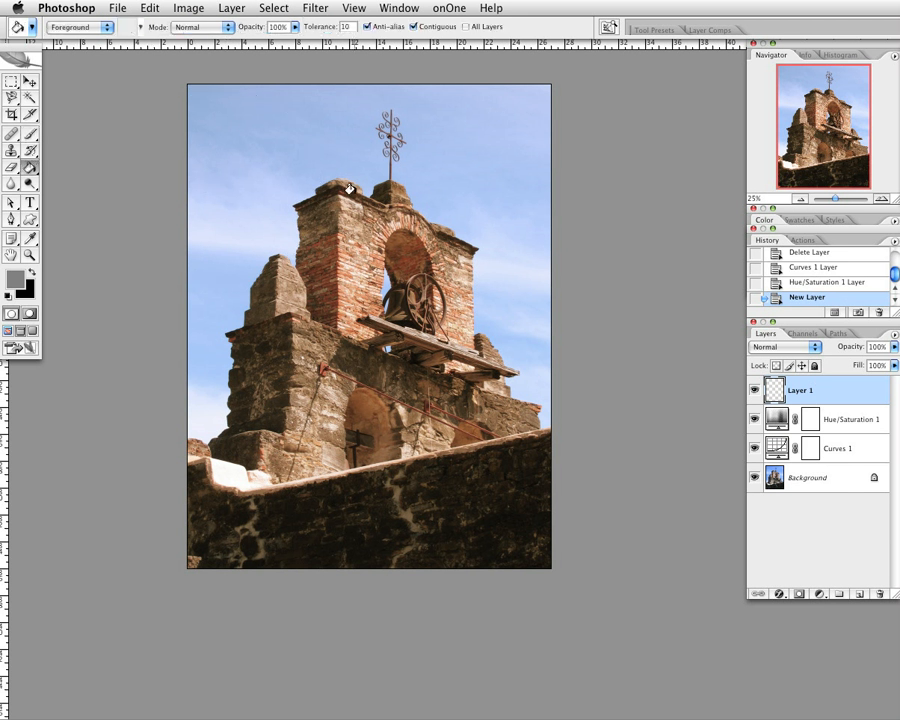
left_click(728, 372)
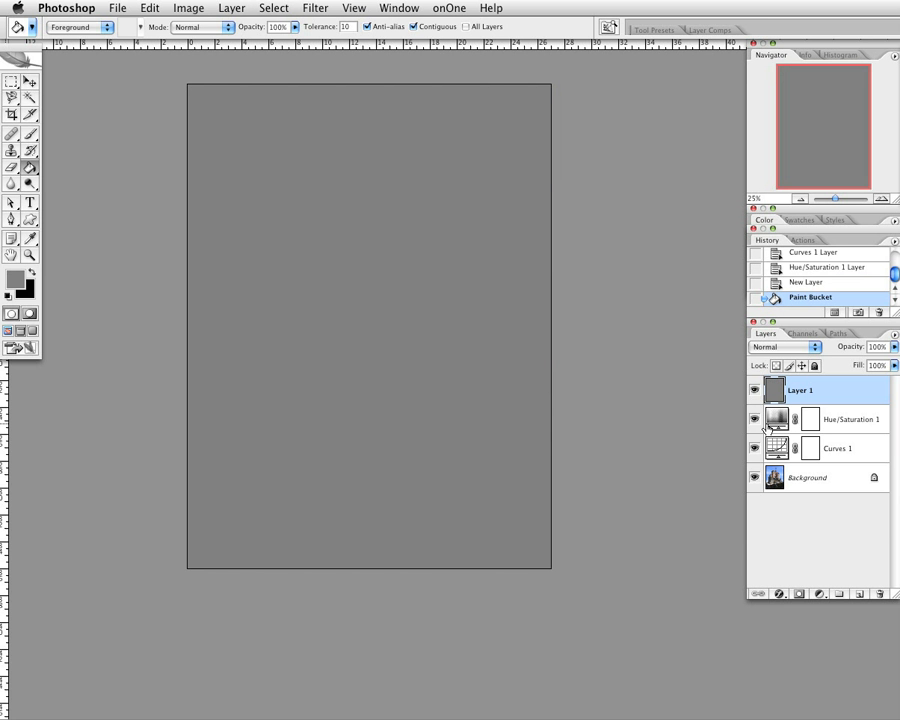
key("x")
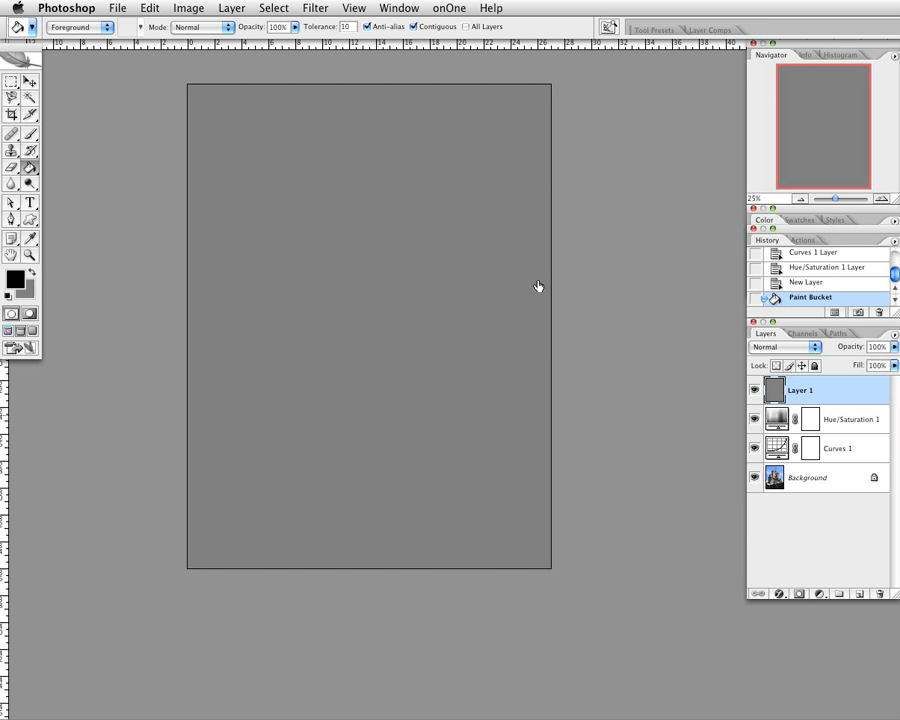
Fill Layer 1 with black, check the photo beneath it, and set the layer's blending mode to Overlay
left_click(421, 257)
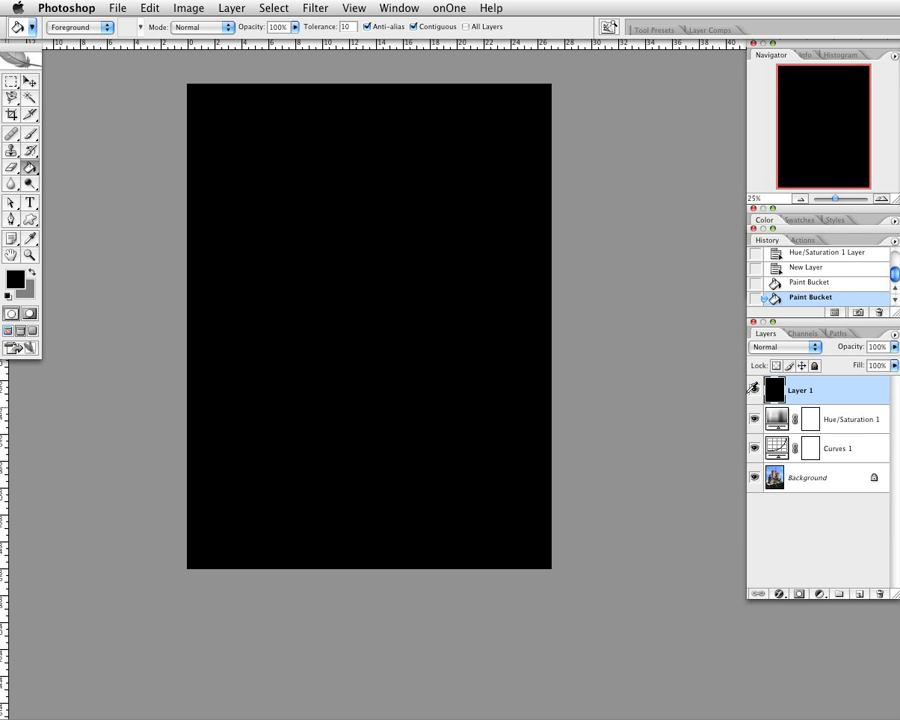
left_click(754, 389)
left_click(754, 390)
left_click(806, 347)
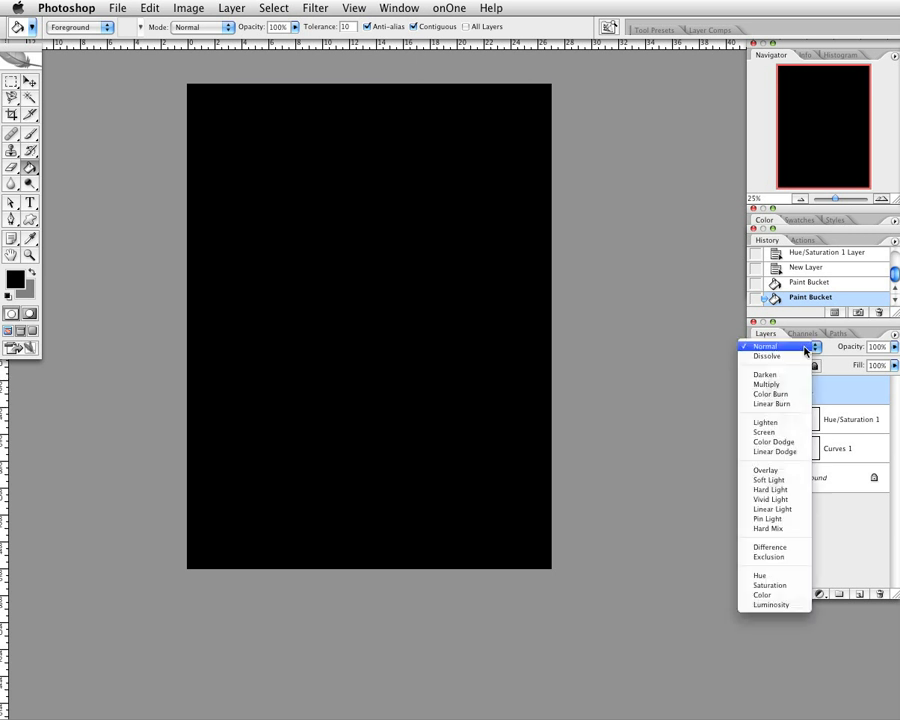
left_click(797, 471)
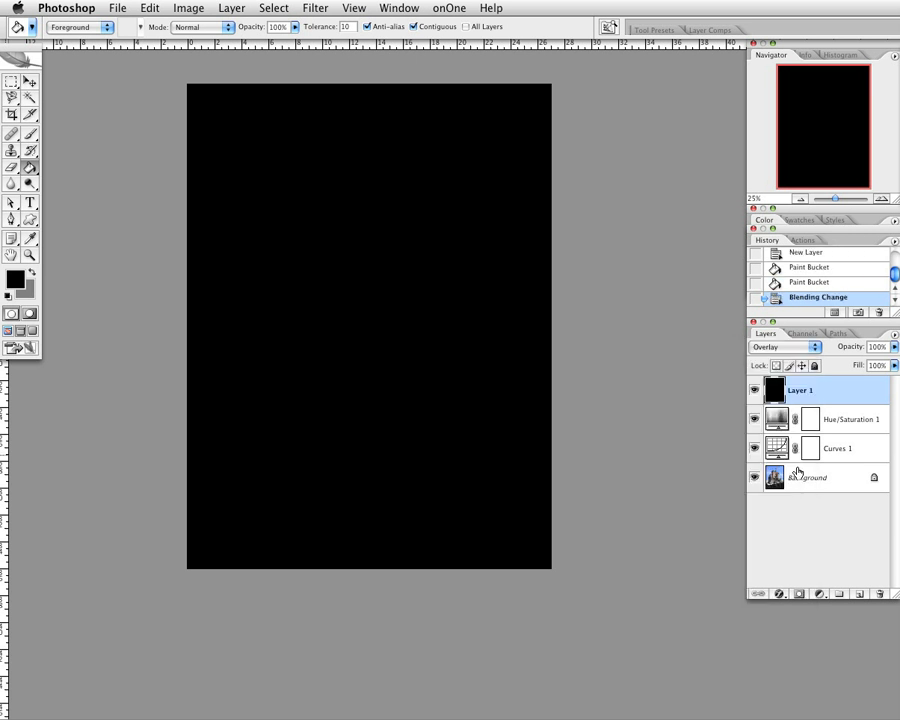
Paint gray on Layer 1 with a soft 1300 px brush over the bell tower and the wall below it
left_click(32, 134)
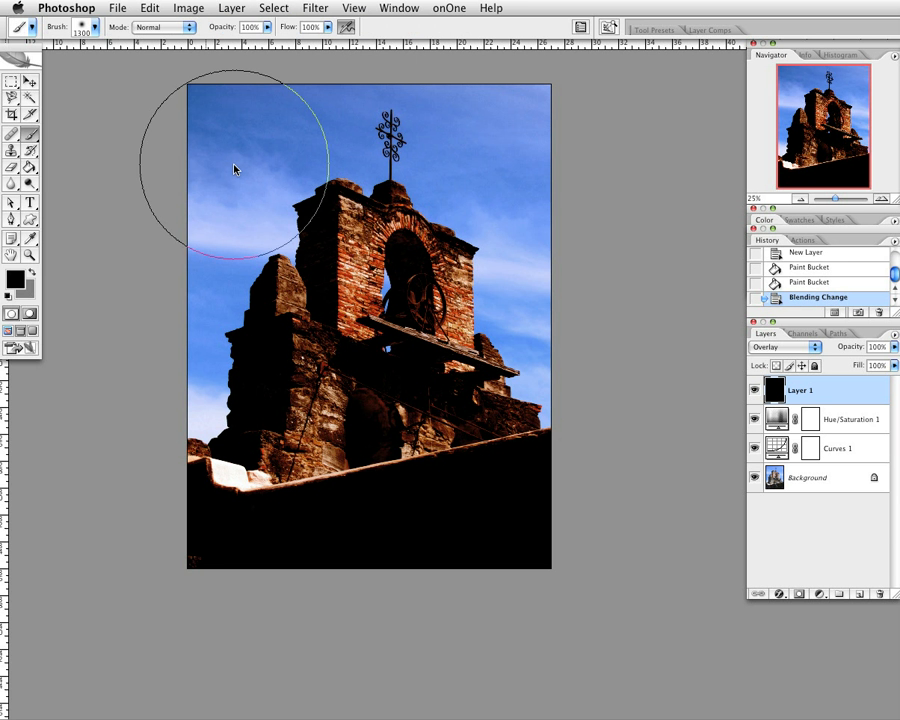
left_click(386, 271)
key("x")
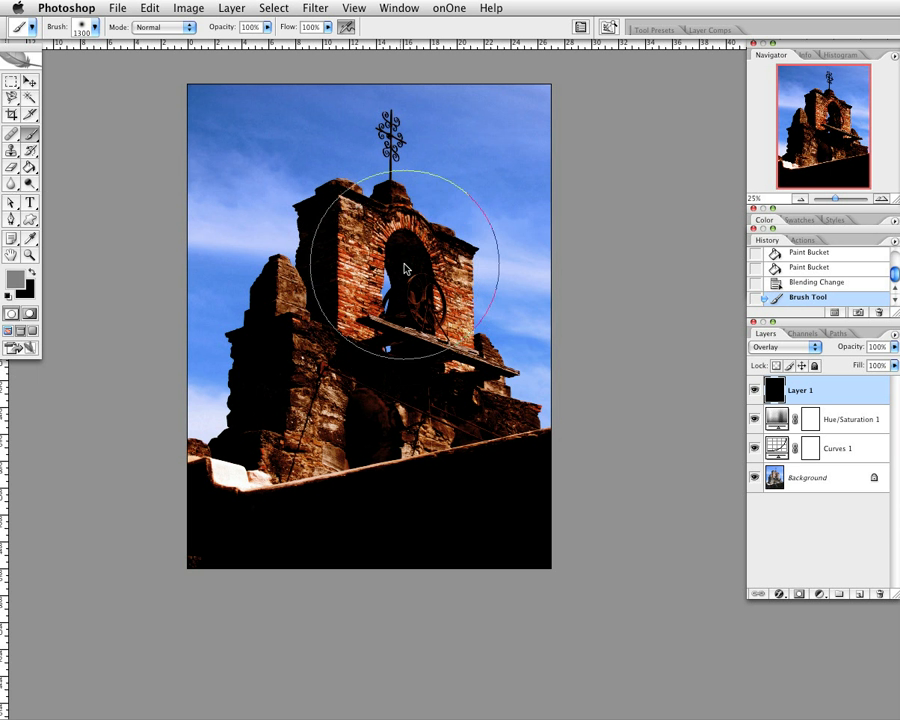
mouse_move(405, 268)
left_mouse_down()
mouse_move(379, 207)
mouse_move(331, 303)
left_mouse_up()
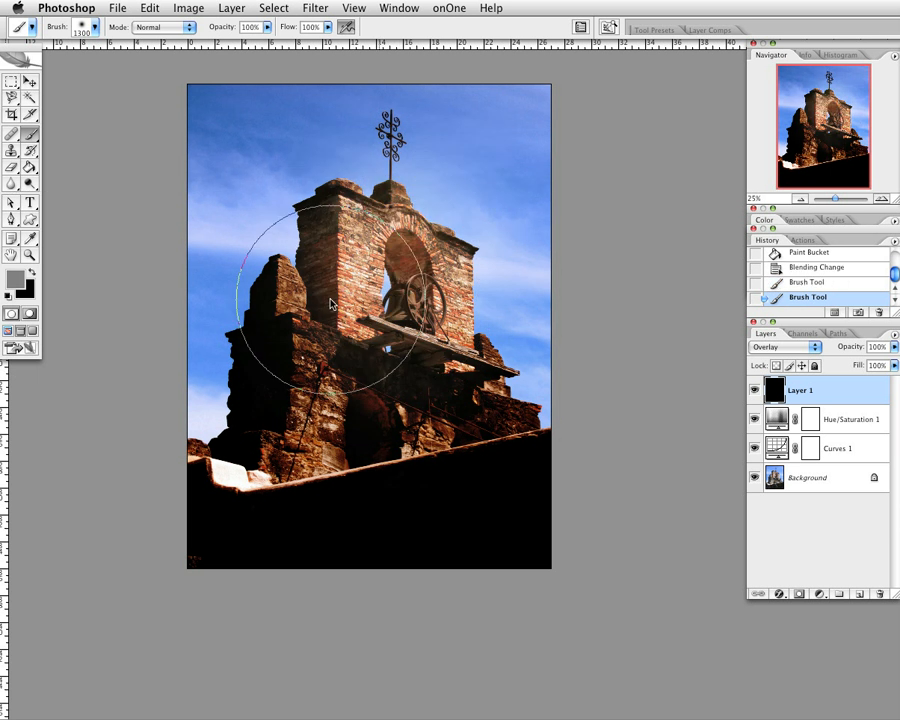
left_click_drag(316, 375, 312, 432)
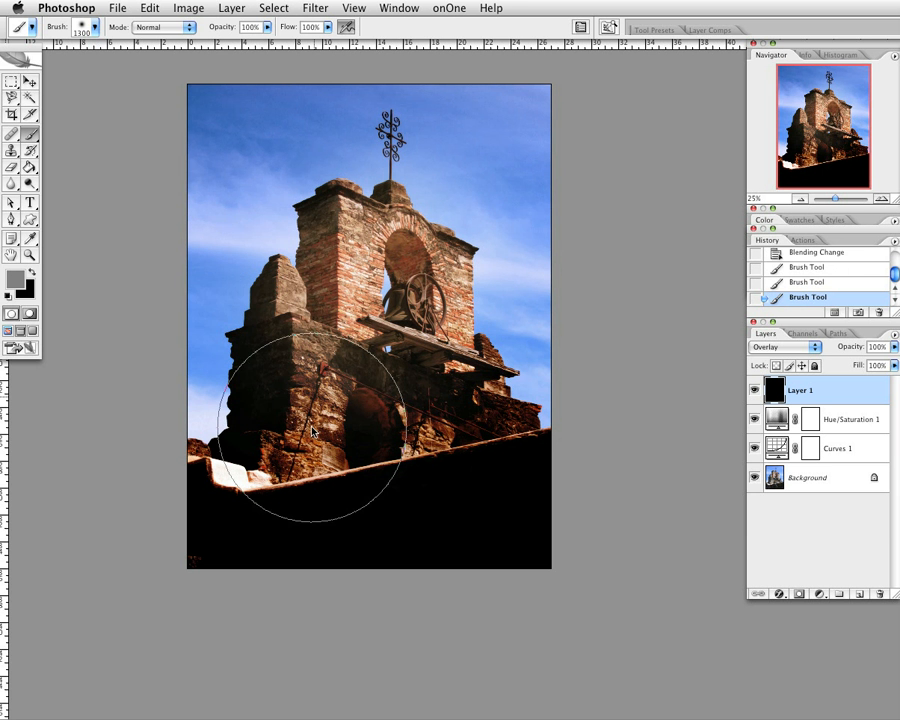
left_click_drag(392, 442, 447, 451)
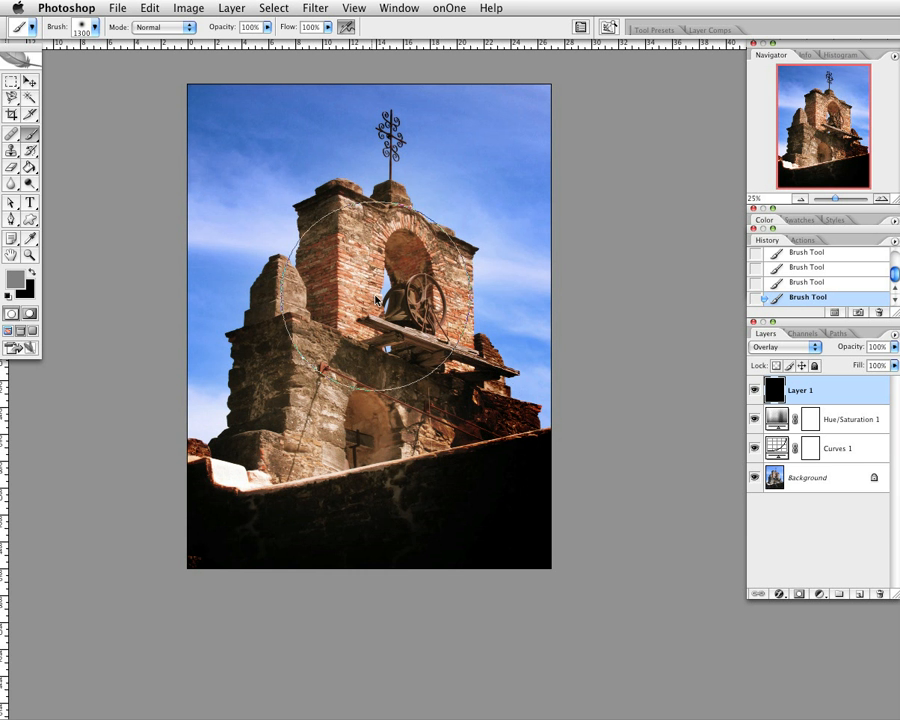
left_click_drag(505, 378, 436, 473)
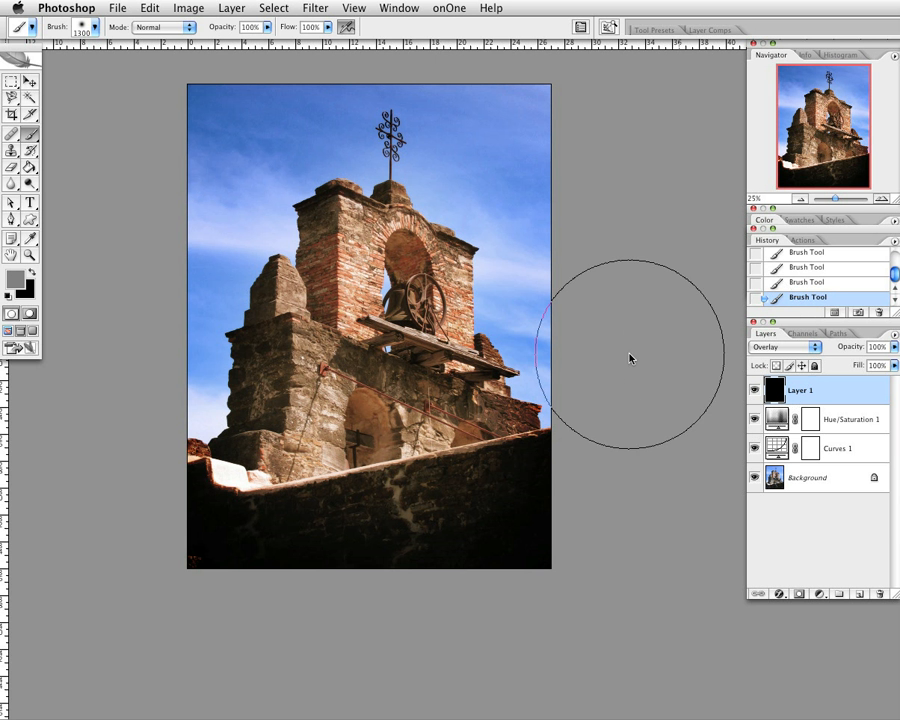
Compare the whole photo with and without the painted Overlay layer
key("super+plus")
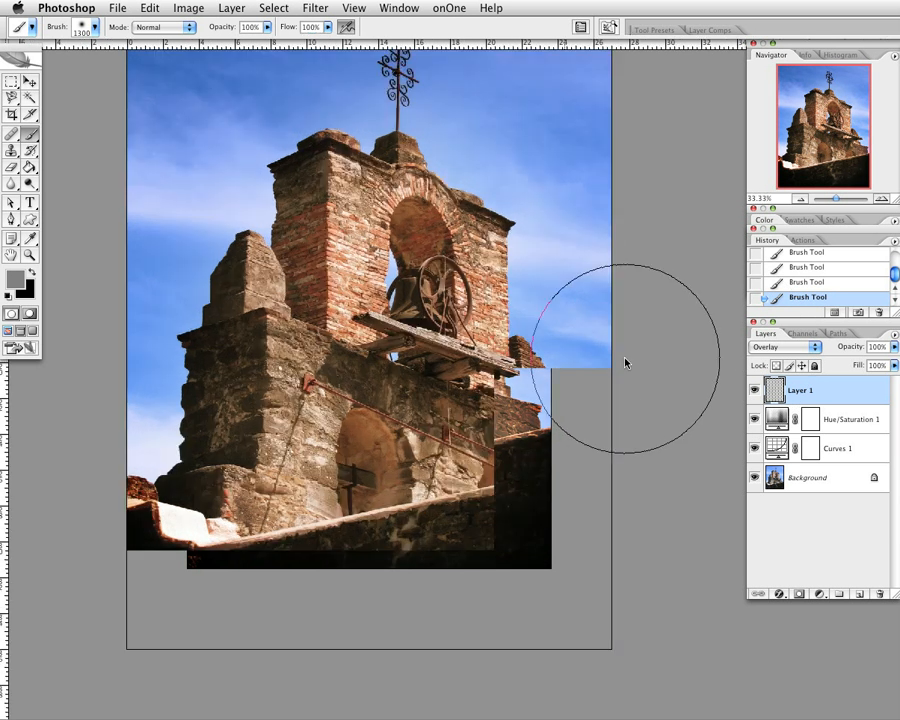
left_click_drag(515, 326, 512, 380)
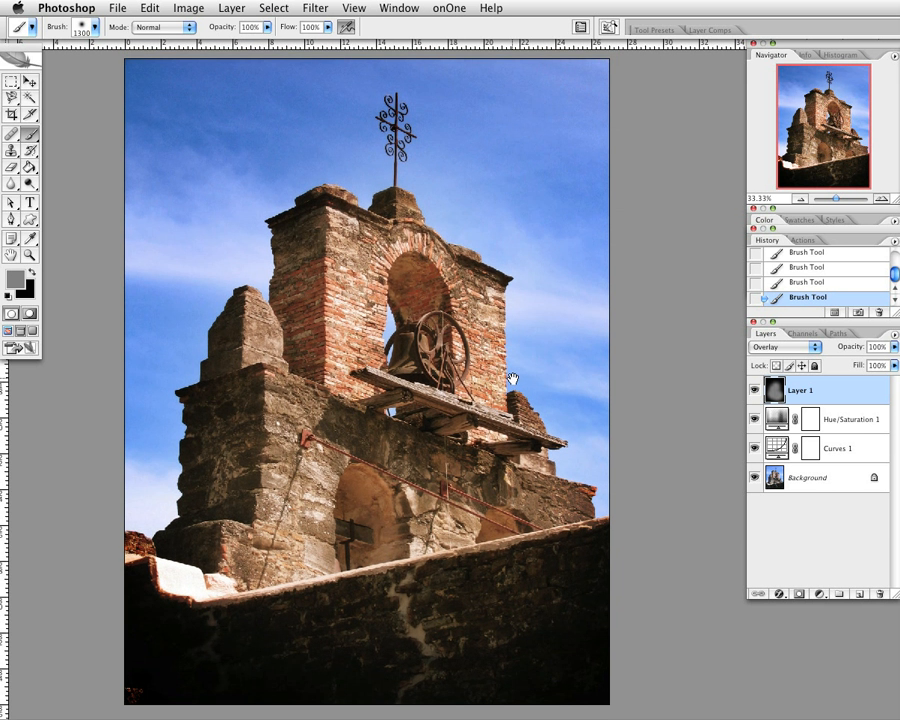
left_click(755, 393)
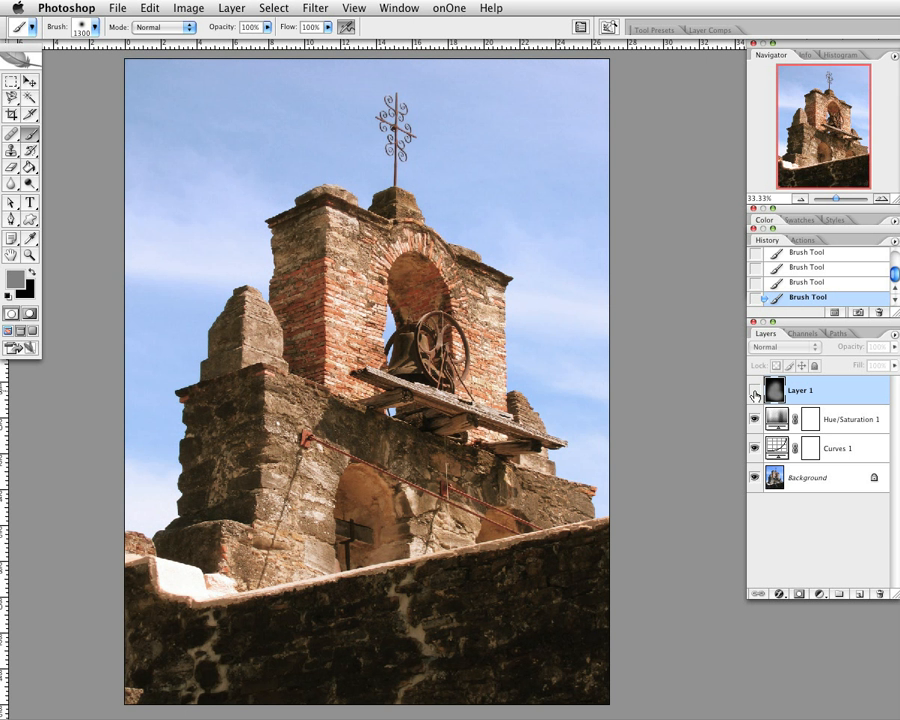
left_click(755, 393)
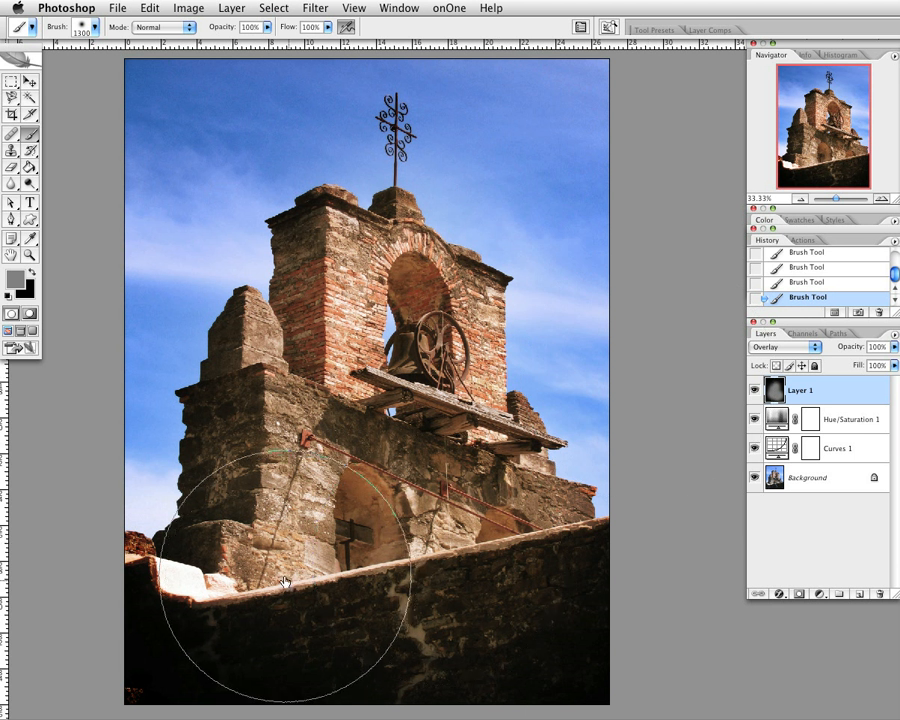
Brush gray over the lower part of the wall on Layer 1 and check the brush's diameter and hardness
left_click_drag(285, 581, 280, 577)
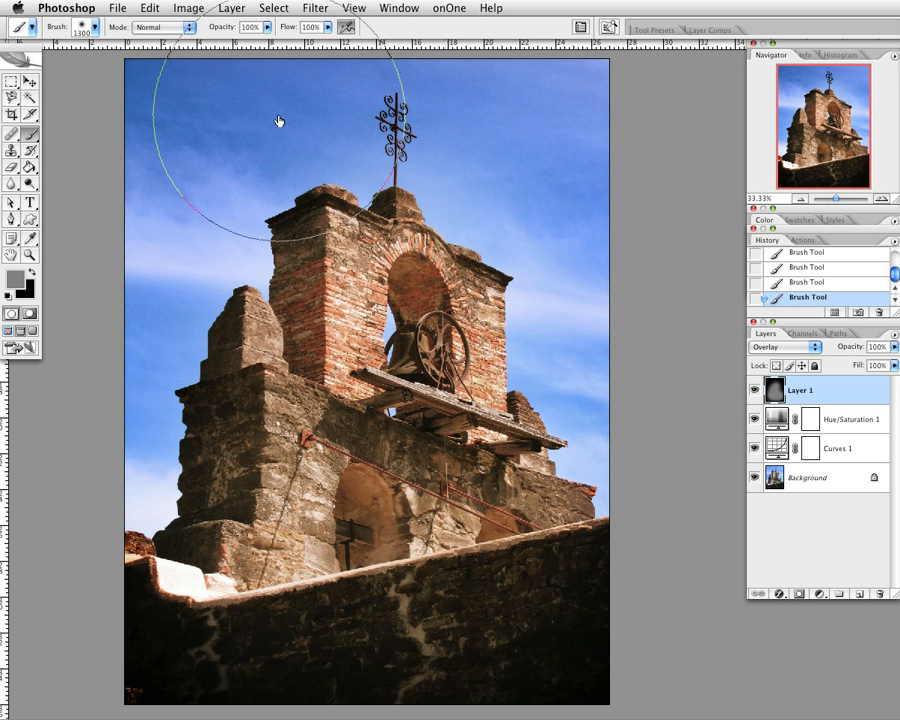
left_click(96, 30)
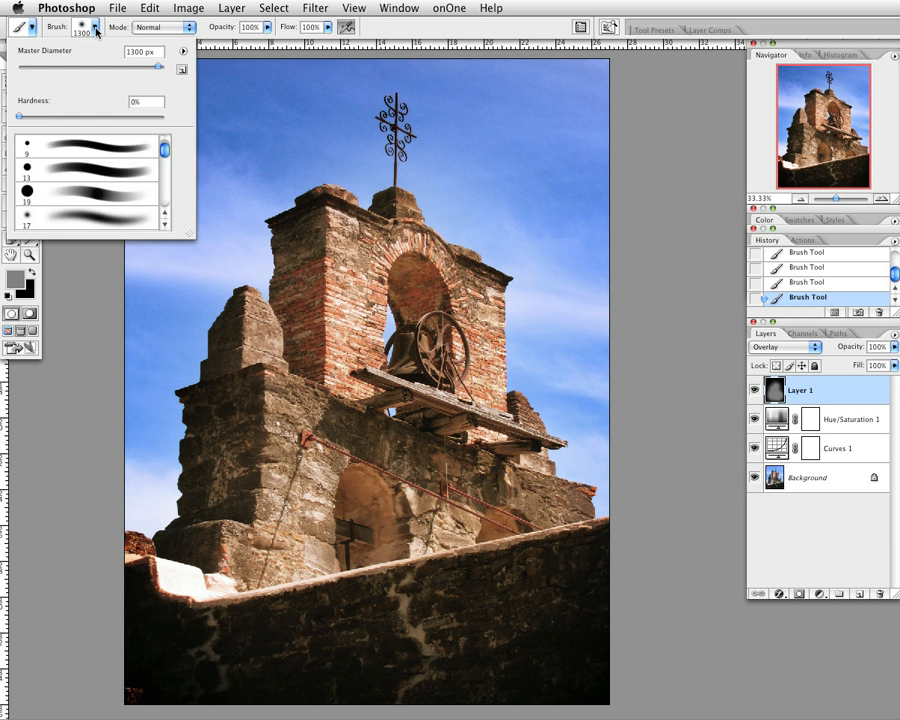
left_click(248, 144)
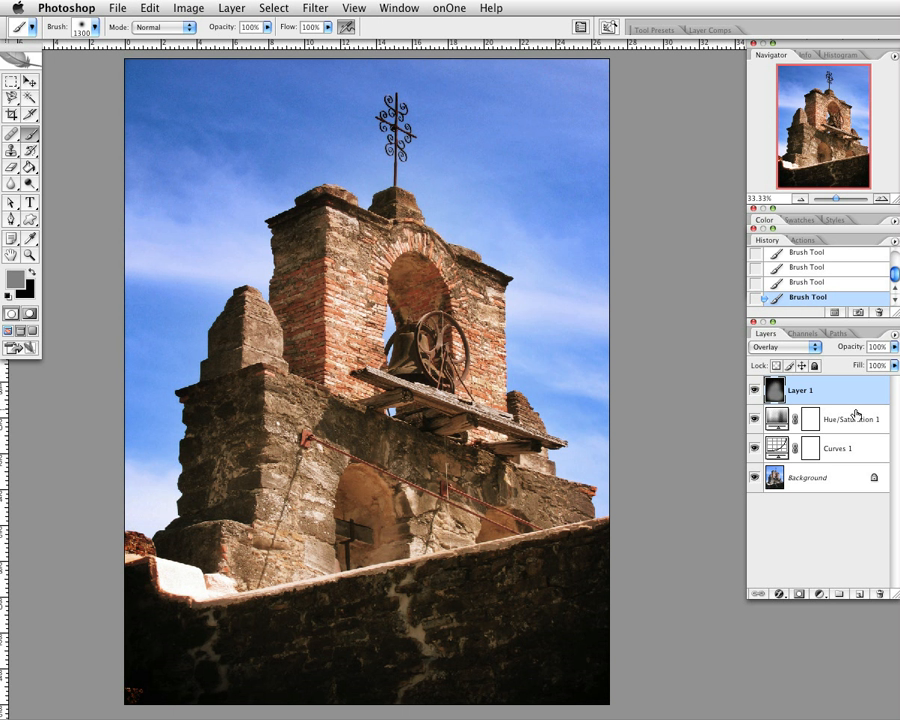
Group the Hue/Saturation 1 and Curves 1 adjustment layers together
key("d")
key("x")
left_click(854, 422)
left_click(878, 446, "shift")
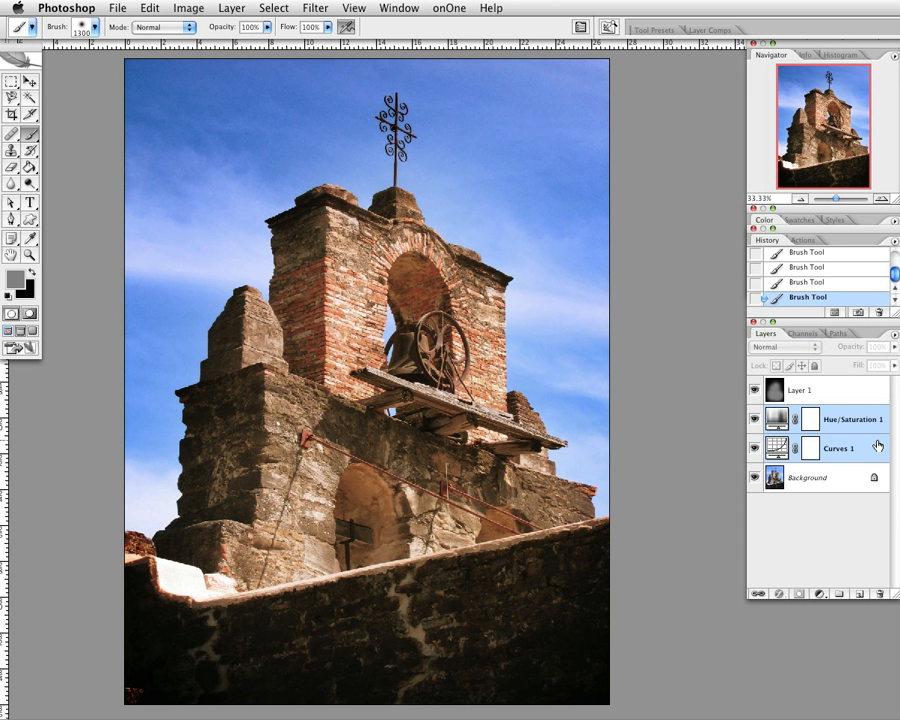
left_click(190, 8)
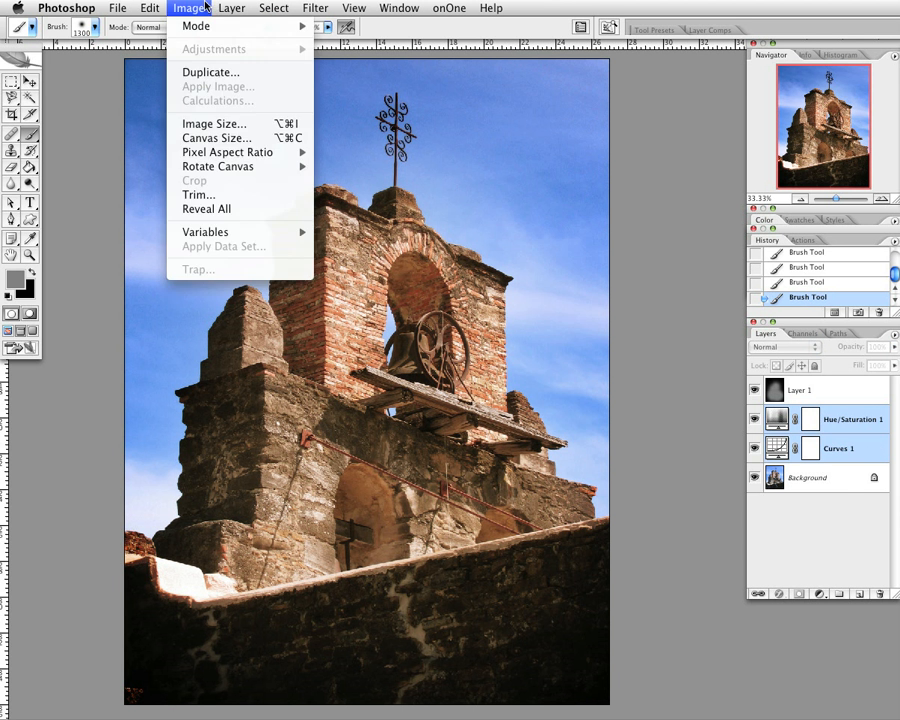
mouse_move(231, 8)
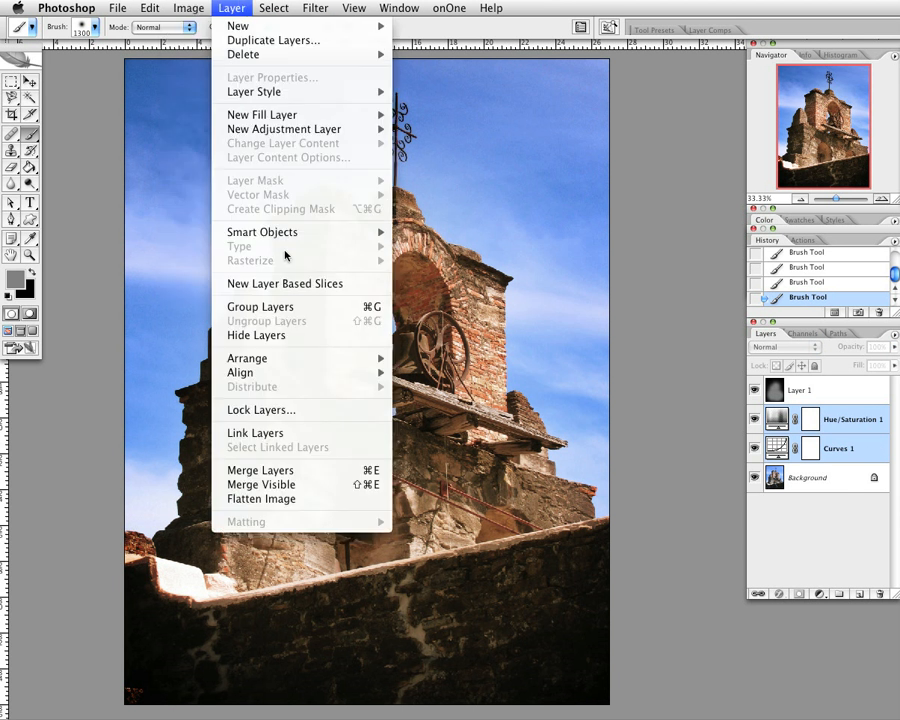
left_click(299, 309)
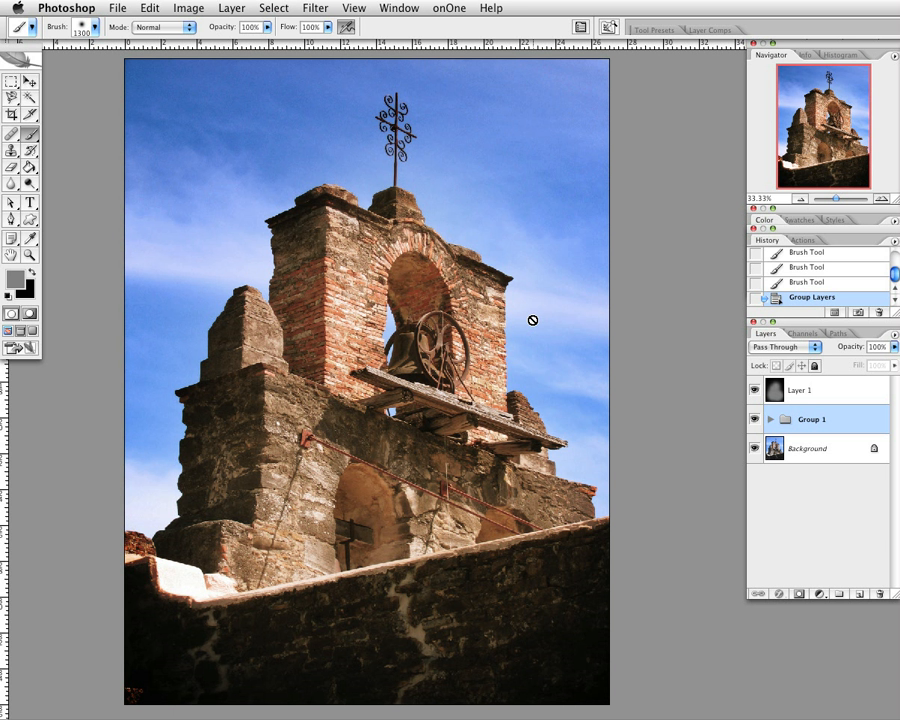
Rename the adjustment layer group as Color 1
double_click(811, 419)
type("Color")
key("Return")
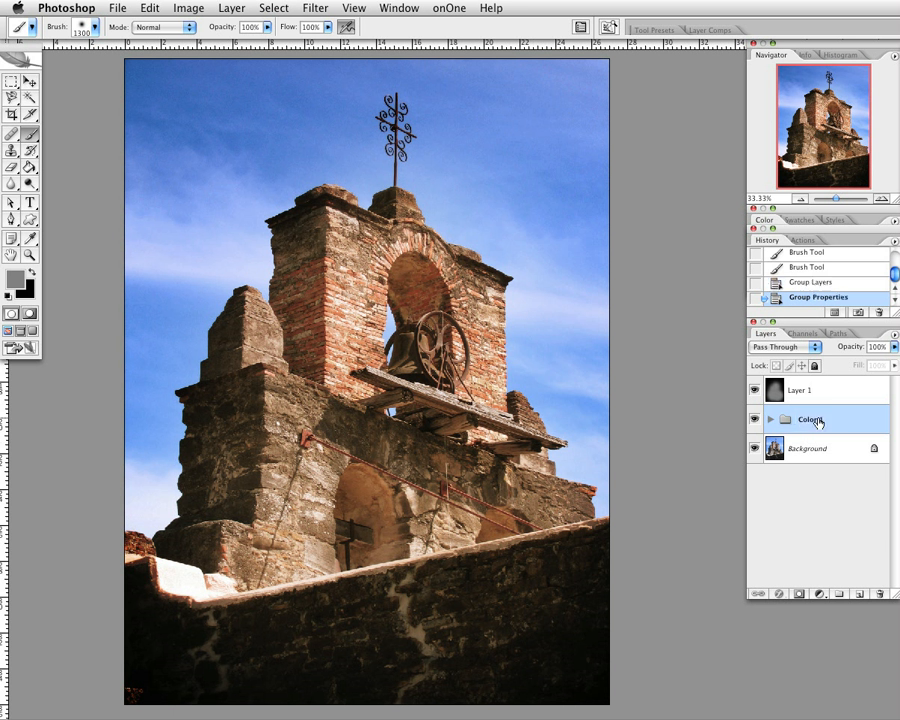
Duplicate the Color 1 group, hide the original group, and expand the copy to show its adjustment layers
left_click_drag(826, 423, 862, 594)
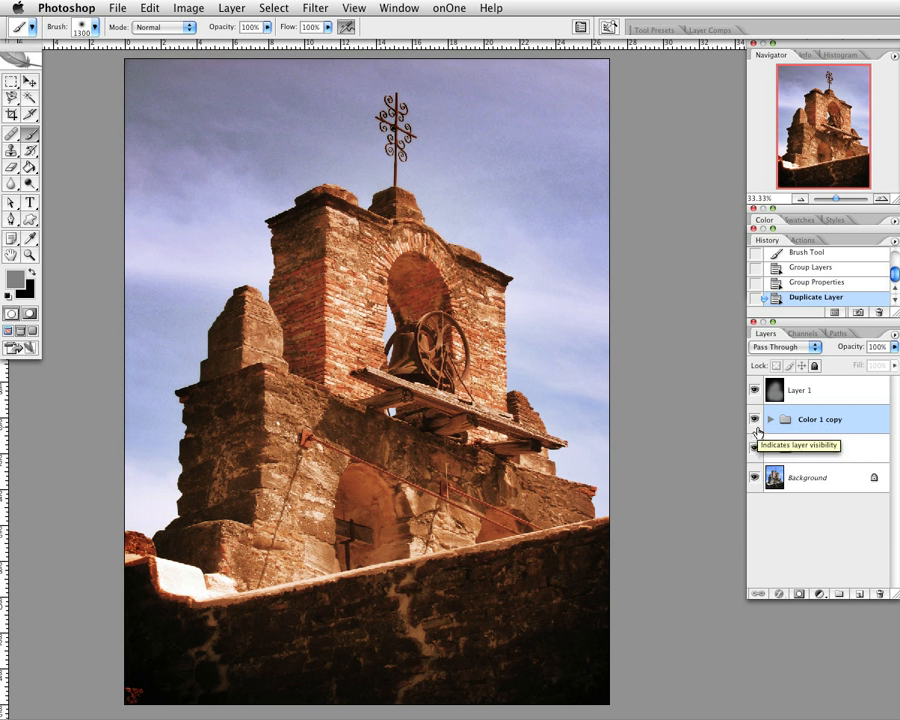
key("super+minus")
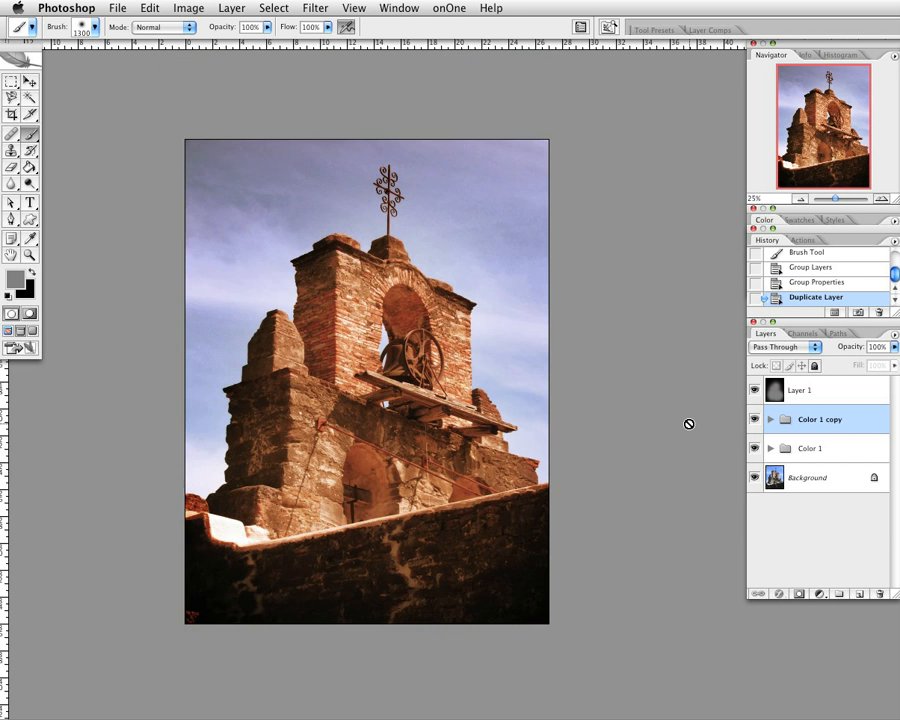
left_click(754, 448)
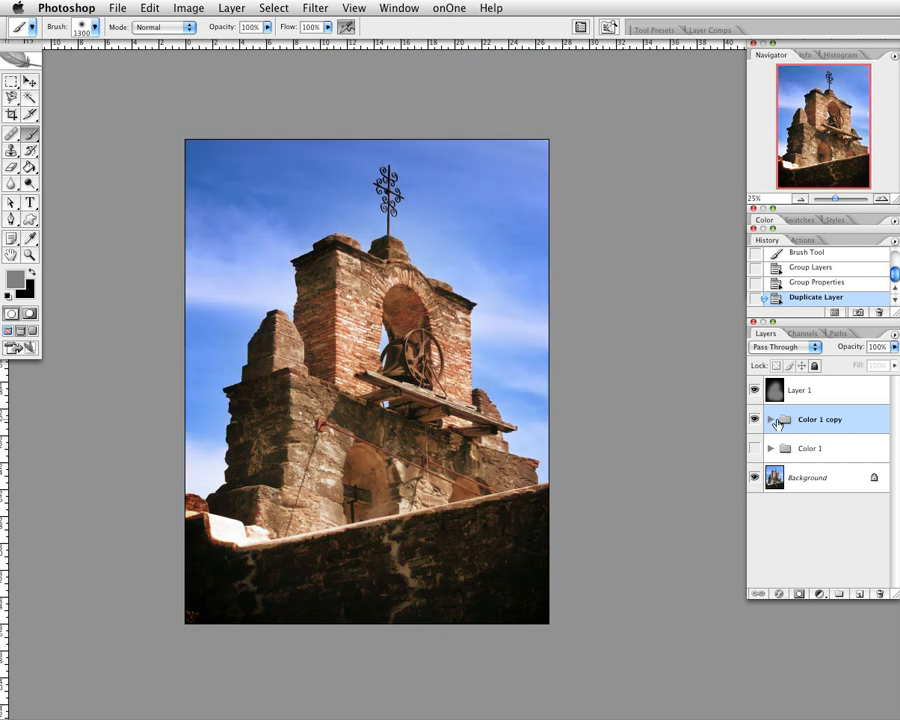
left_click(770, 419)
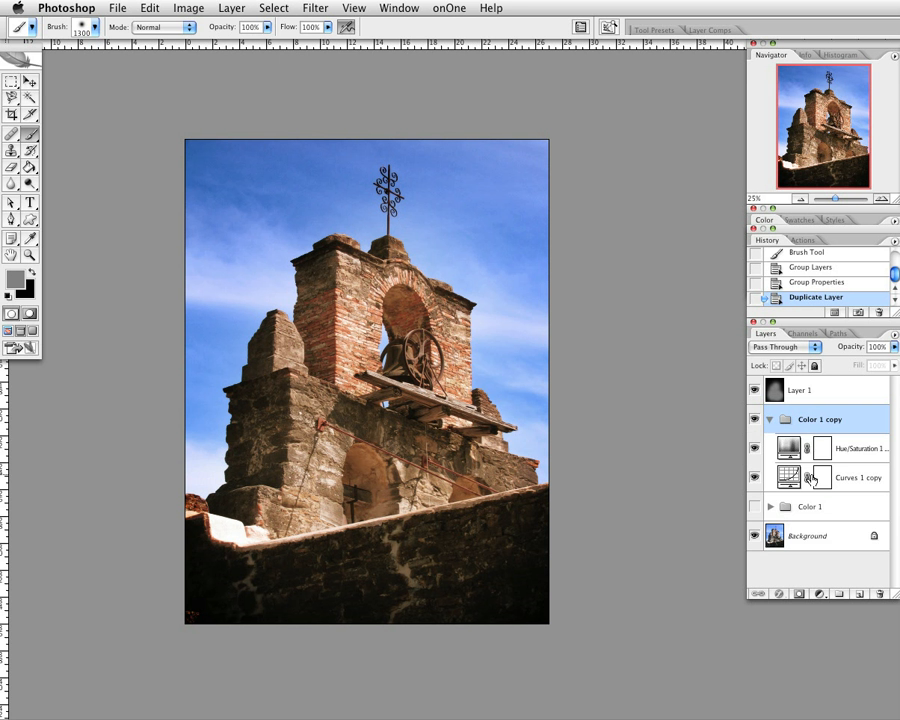
Try a Master lightness of -7 in the copied Hue/Saturation adjustment and discard the change
double_click(790, 451)
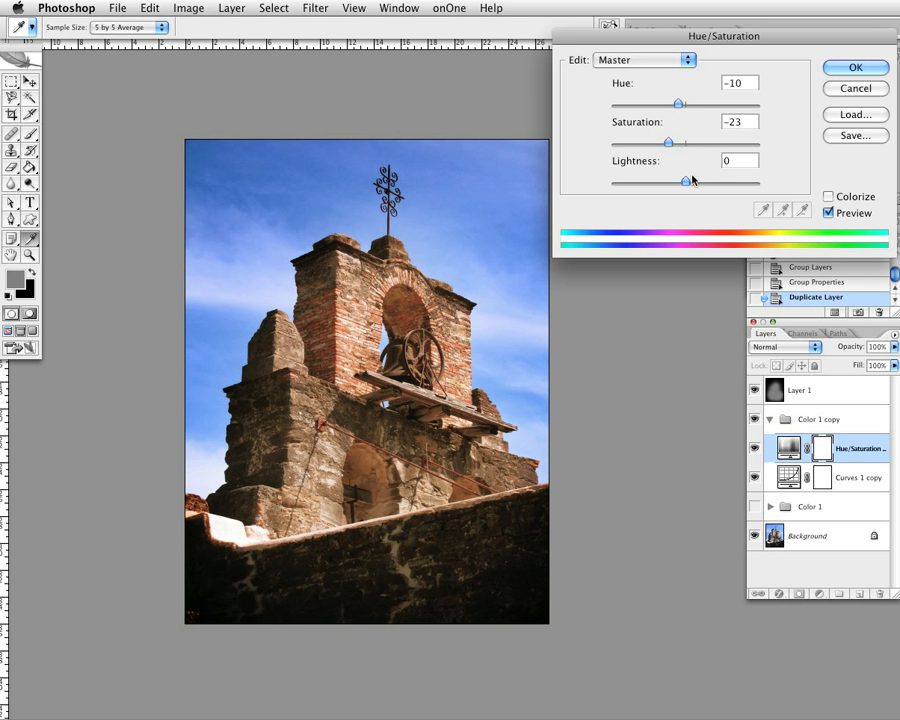
mouse_move(690, 181)
left_mouse_down()
mouse_move(714, 186)
mouse_move(681, 184)
left_mouse_up()
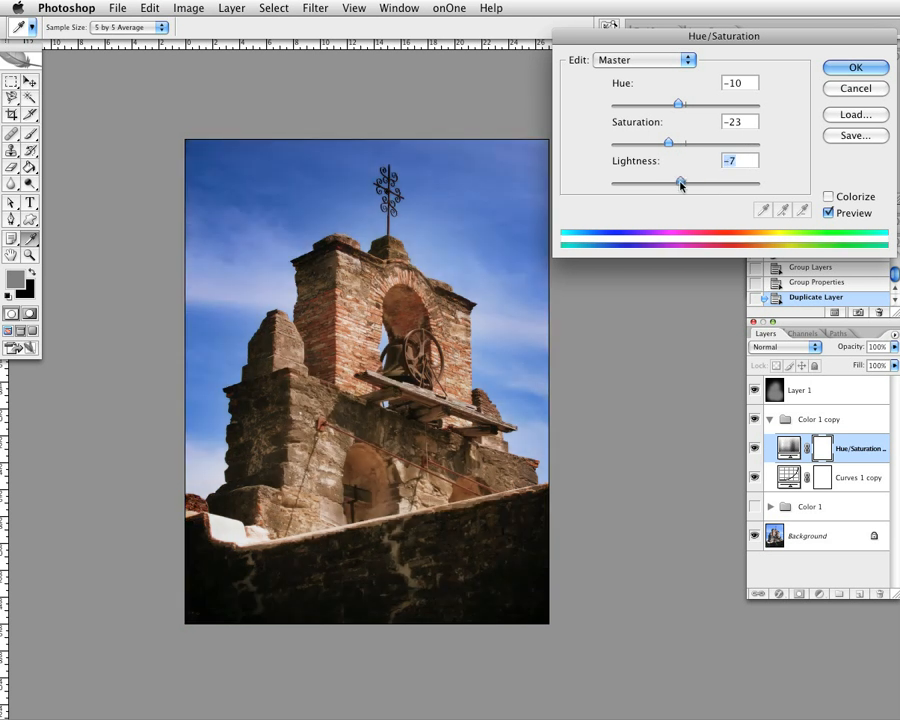
left_click(832, 89)
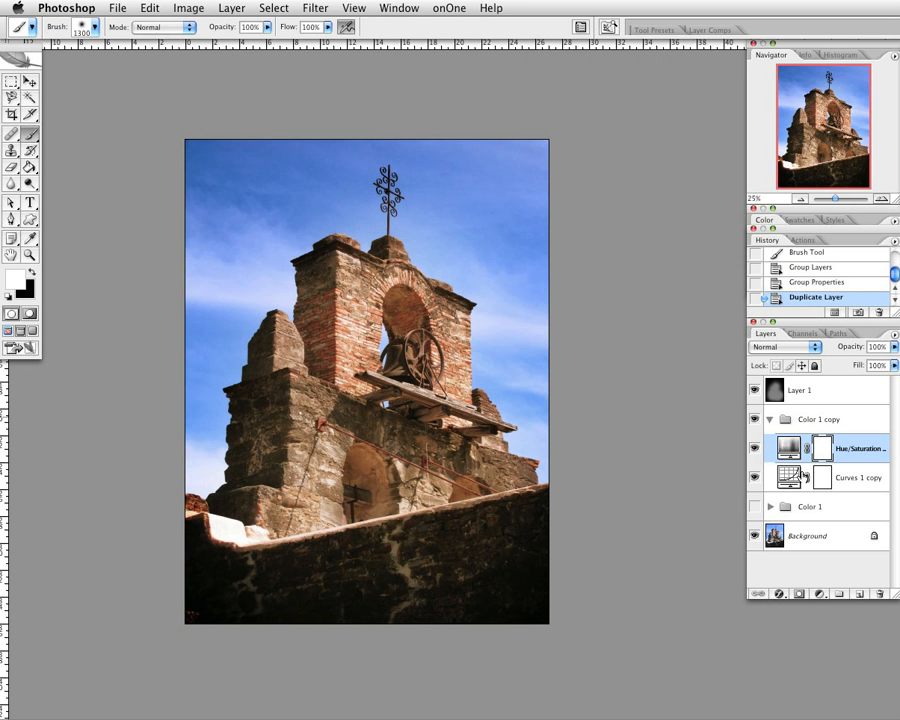
Try lowering the Red curve to input 156, output 121 in the copied Curves adjustment, discard it, and select the Color 1 copy group
double_click(791, 481)
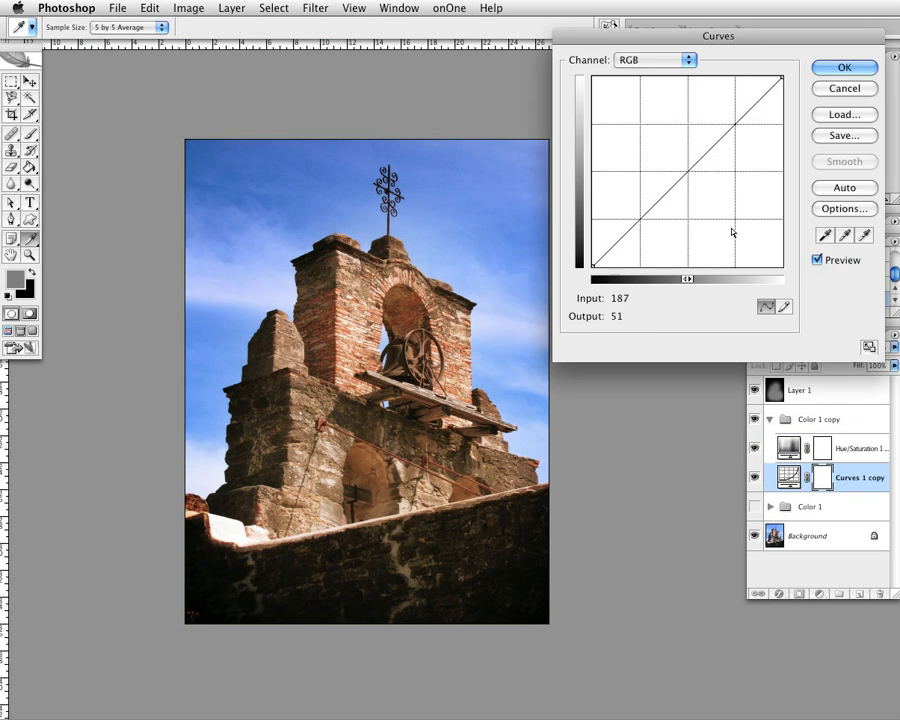
left_click(686, 61)
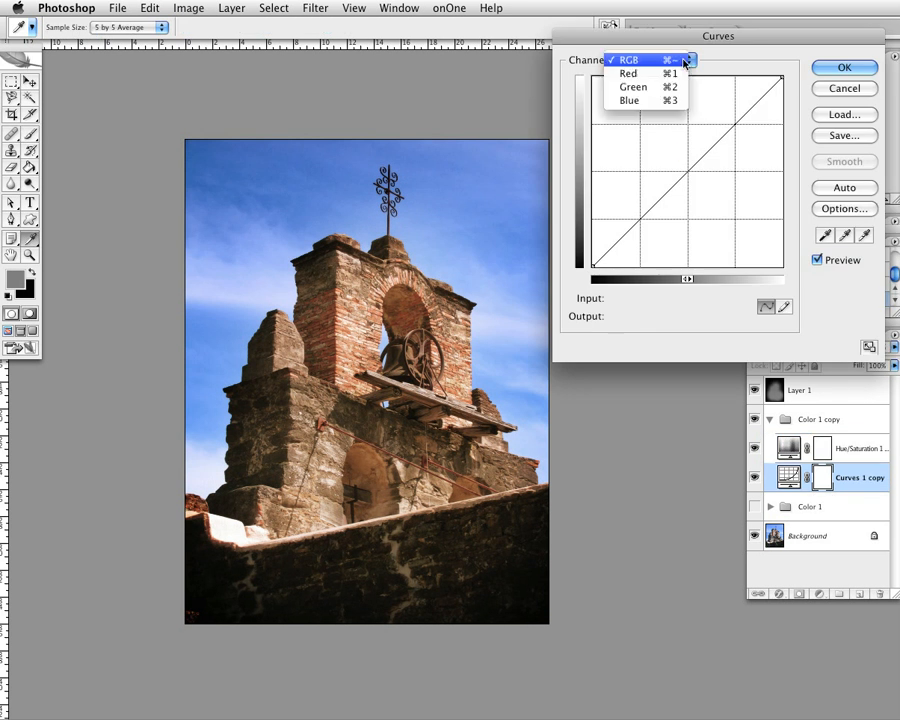
left_click(629, 74)
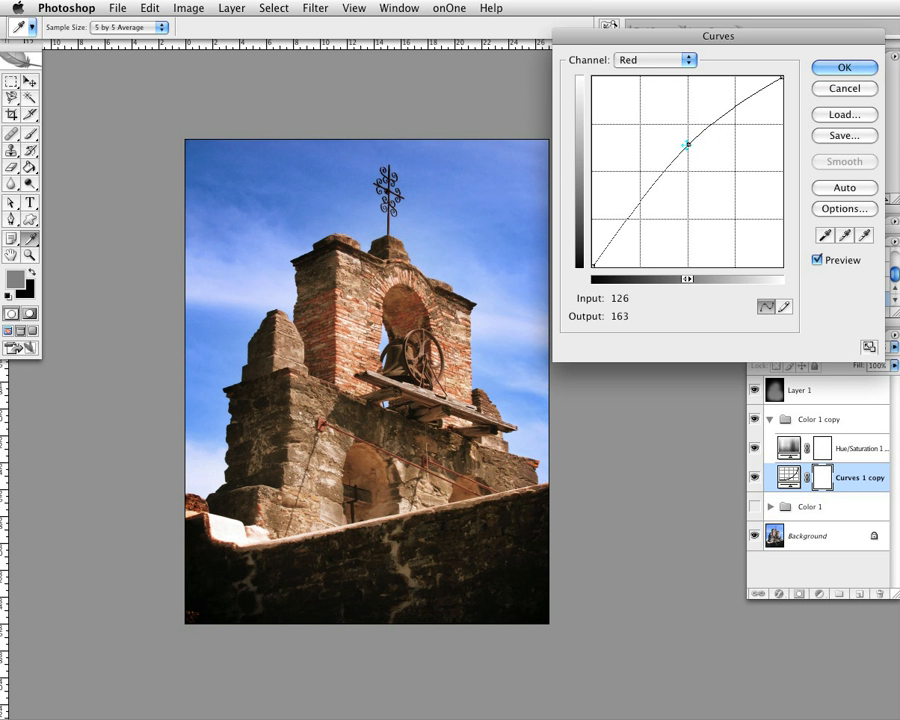
left_click_drag(686, 145, 709, 176)
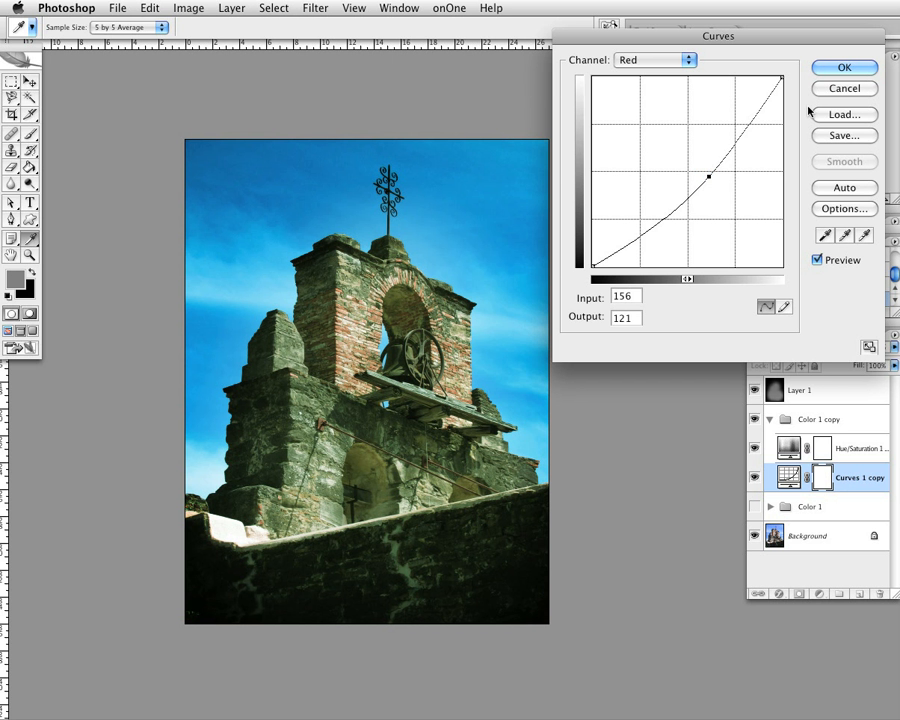
key("alt")
left_click(853, 89, "alt")
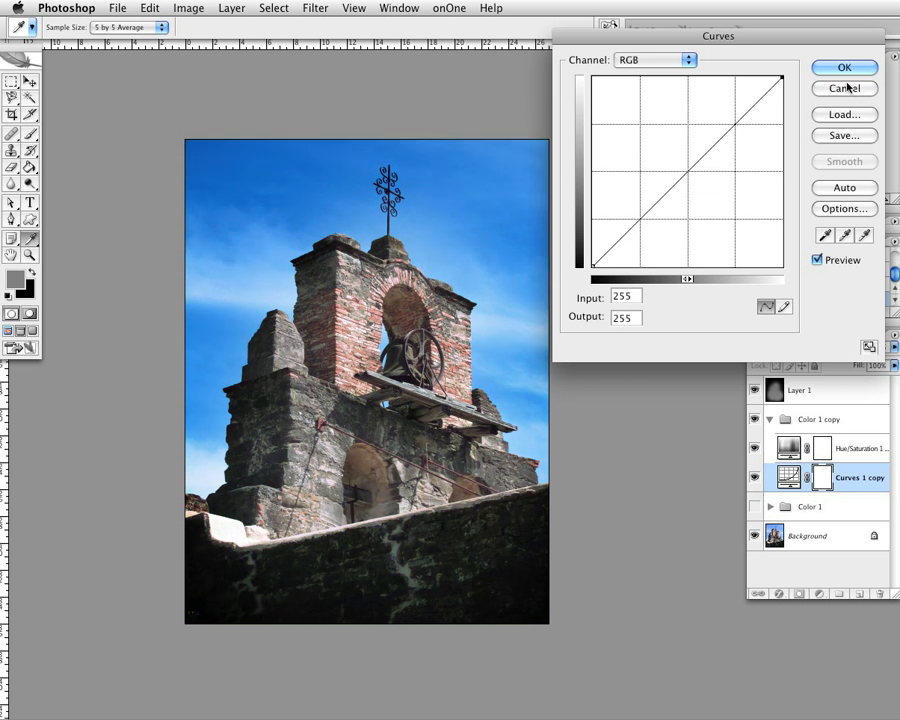
left_click(846, 88)
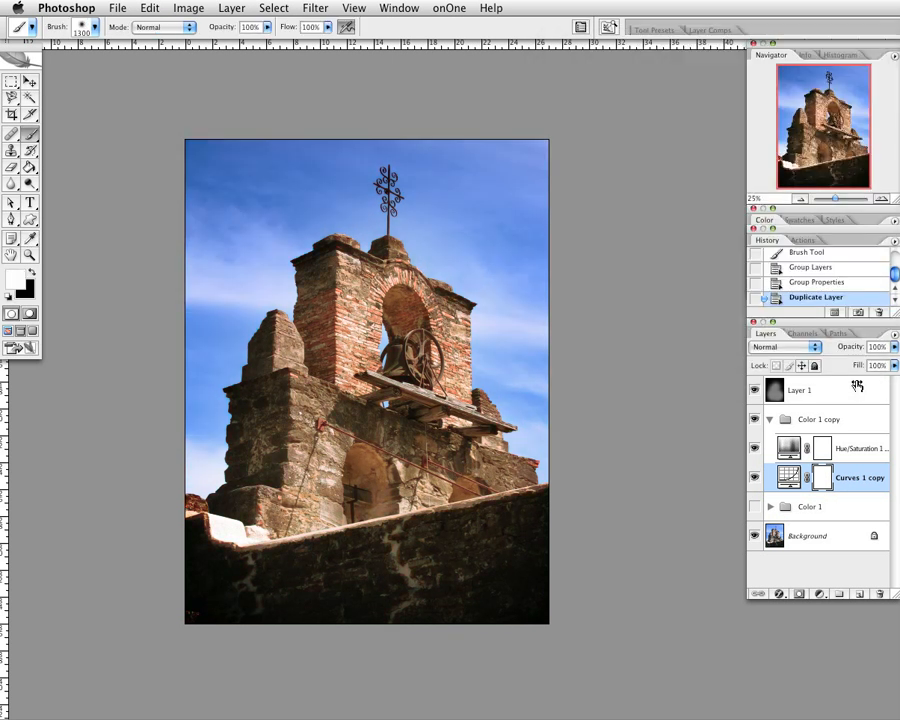
left_click(791, 421)
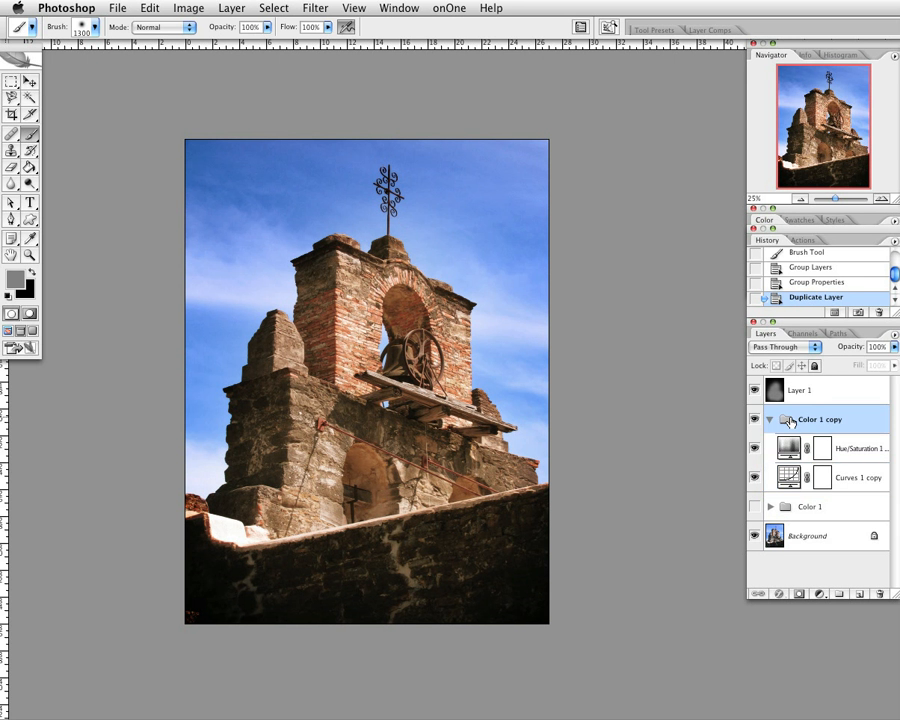
Collapse the copied adjustment group and rename it as Color 2
left_click(770, 420)
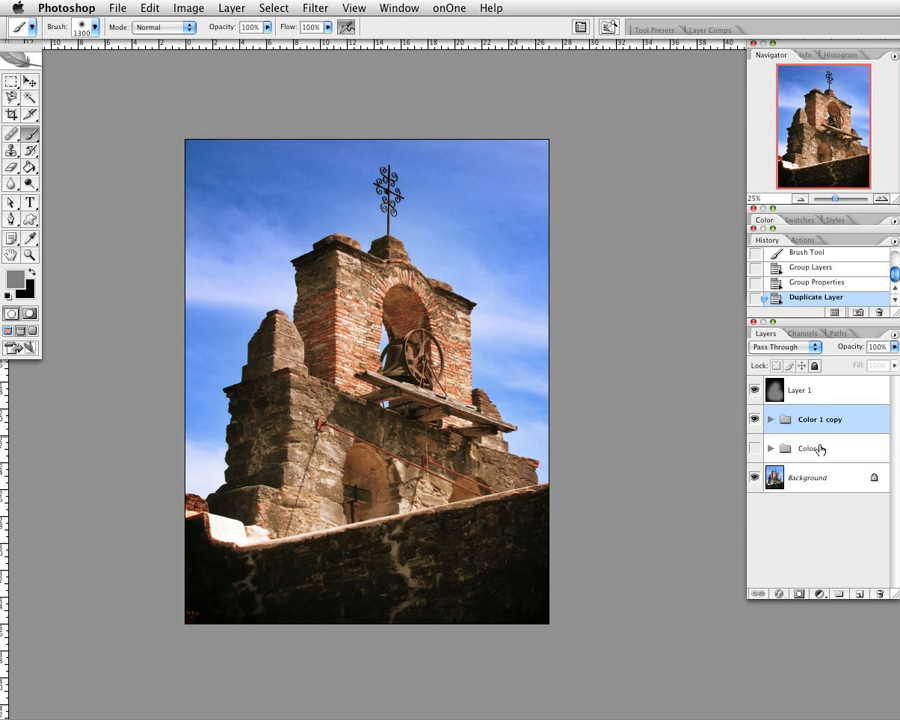
double_click(816, 421)
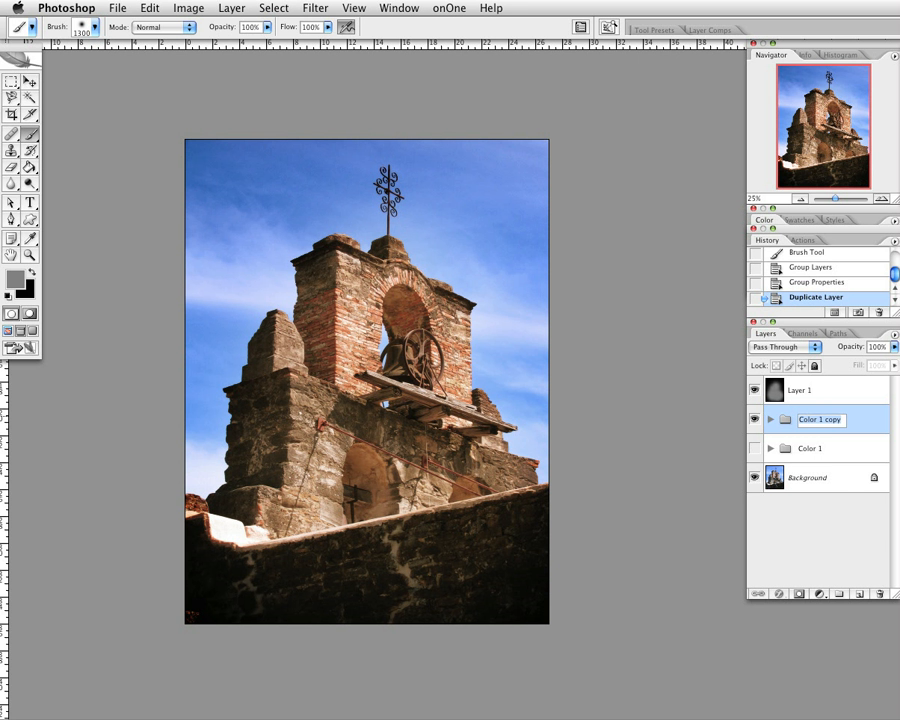
left_click(842, 420)
key("BackSpace")
key("BackSpace")
key("BackSpace")
key("BackSpace")
key("BackSpace")
key("BackSpace")
key("BackSpace")
key("Return")
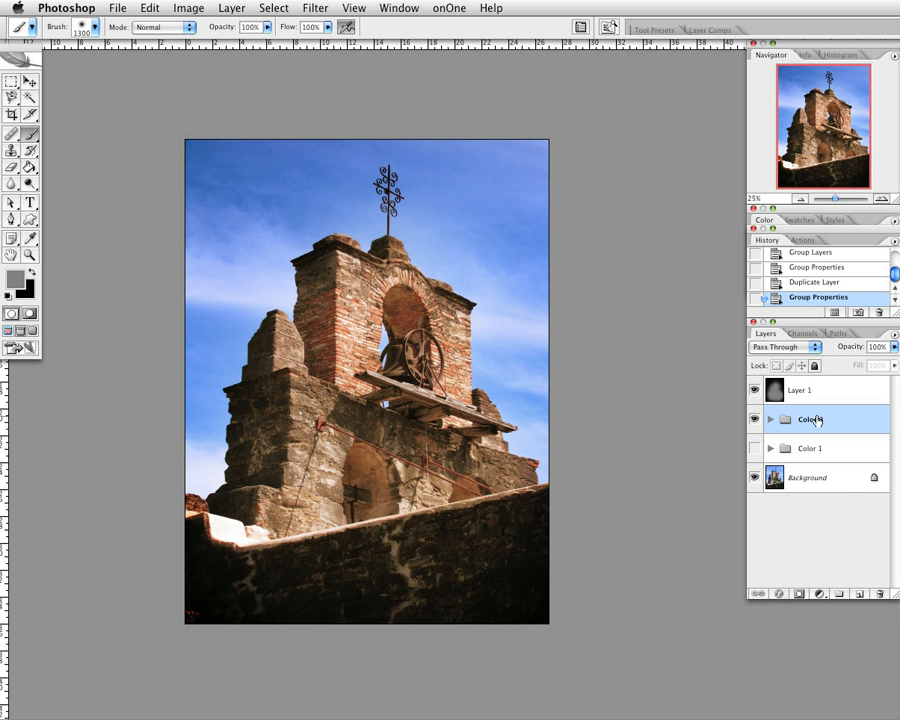
Set the Color 2 group's blend mode to Soft Light and compare the photo with Layer 1 hidden and shown
left_click(796, 349)
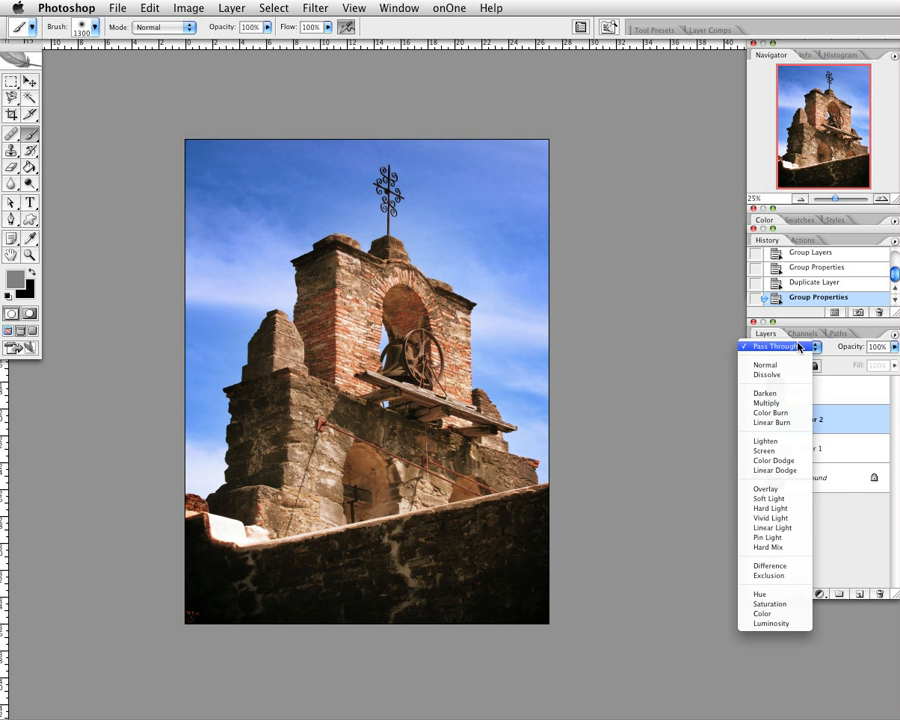
left_click(790, 499)
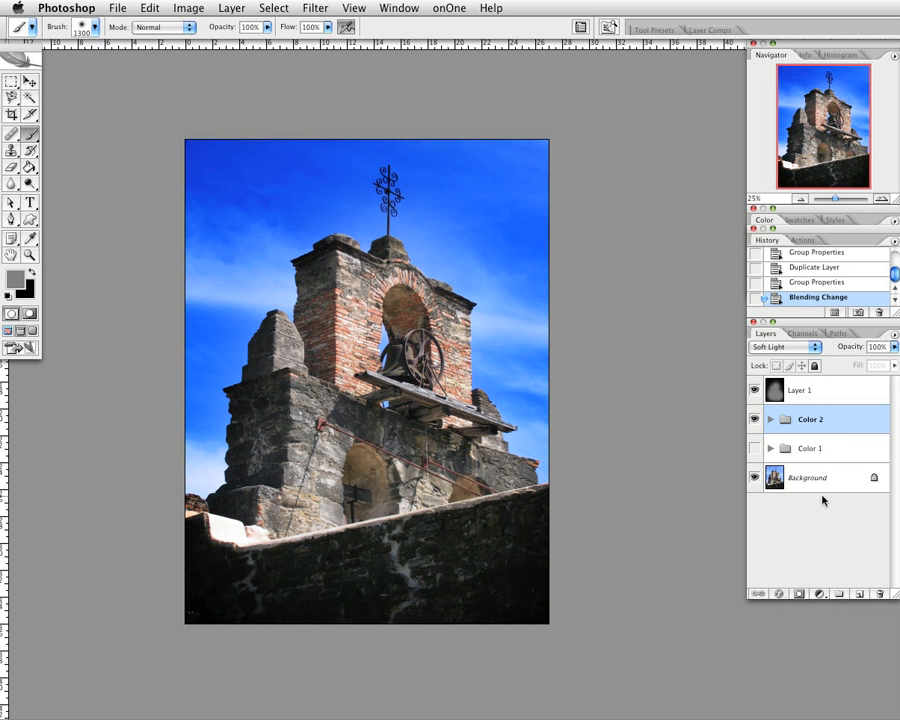
left_click(754, 392)
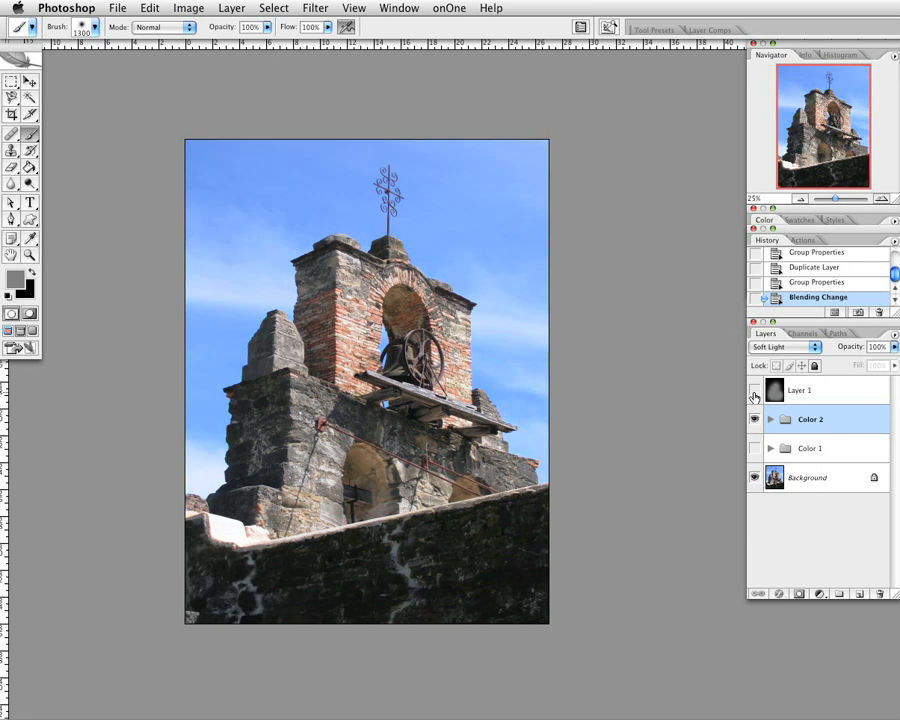
left_click(754, 393)
left_click(754, 393)
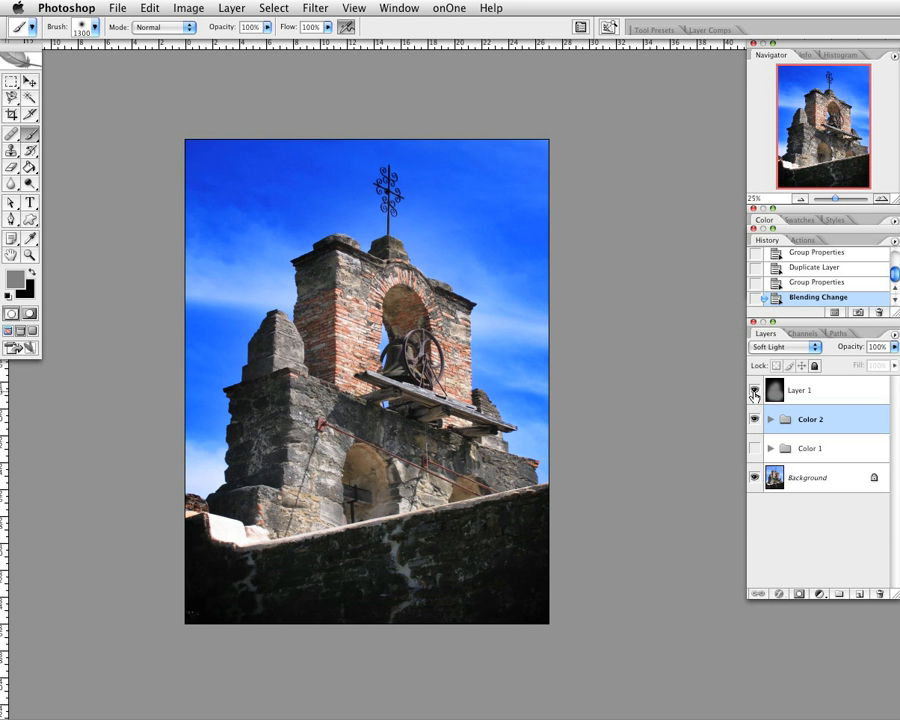
left_click(754, 395)
left_click(754, 394)
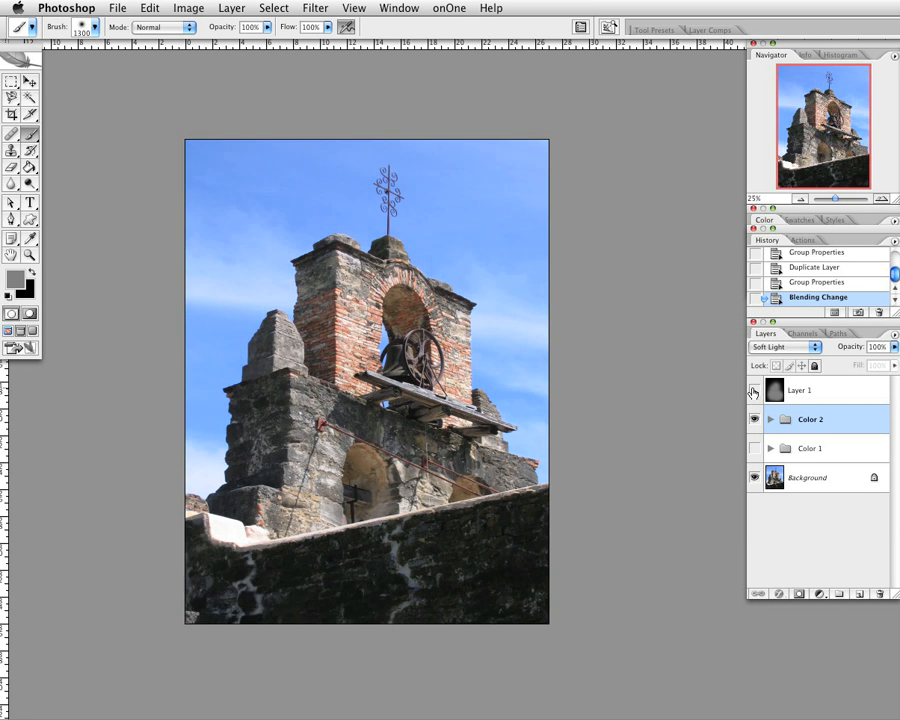
left_click(754, 393)
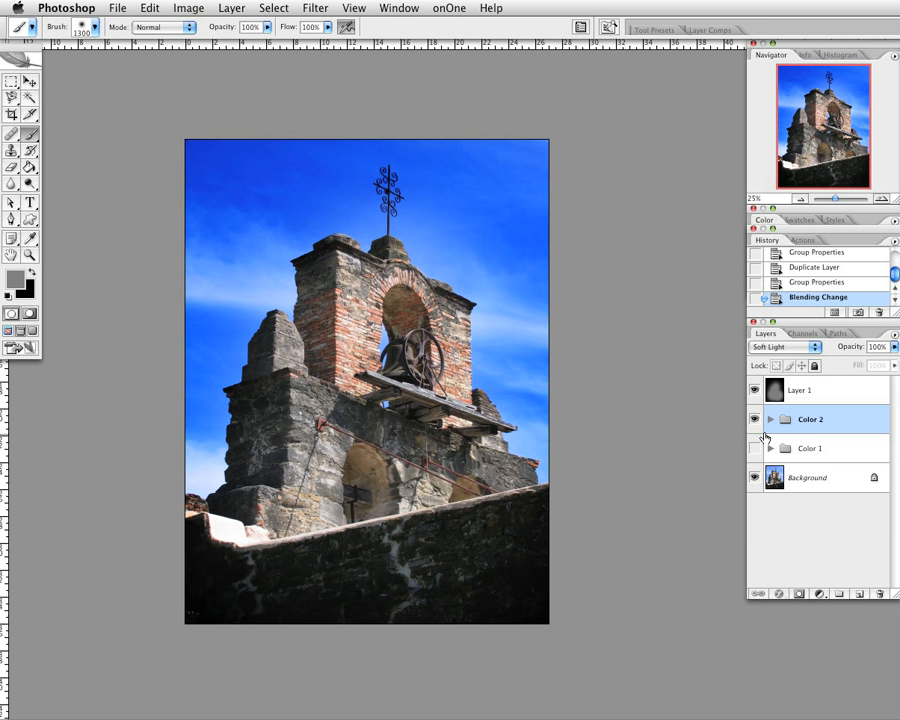
View Layer 1 alone, then the Color 2 group alone, and restore the visibility of the other layers
left_click(755, 390, "alt")
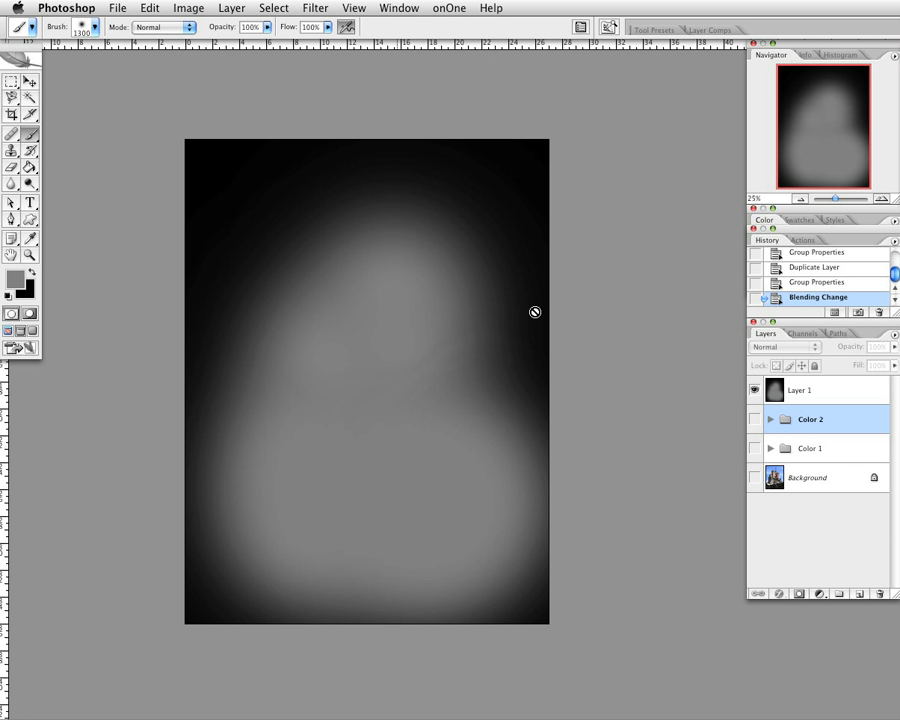
left_click(858, 390)
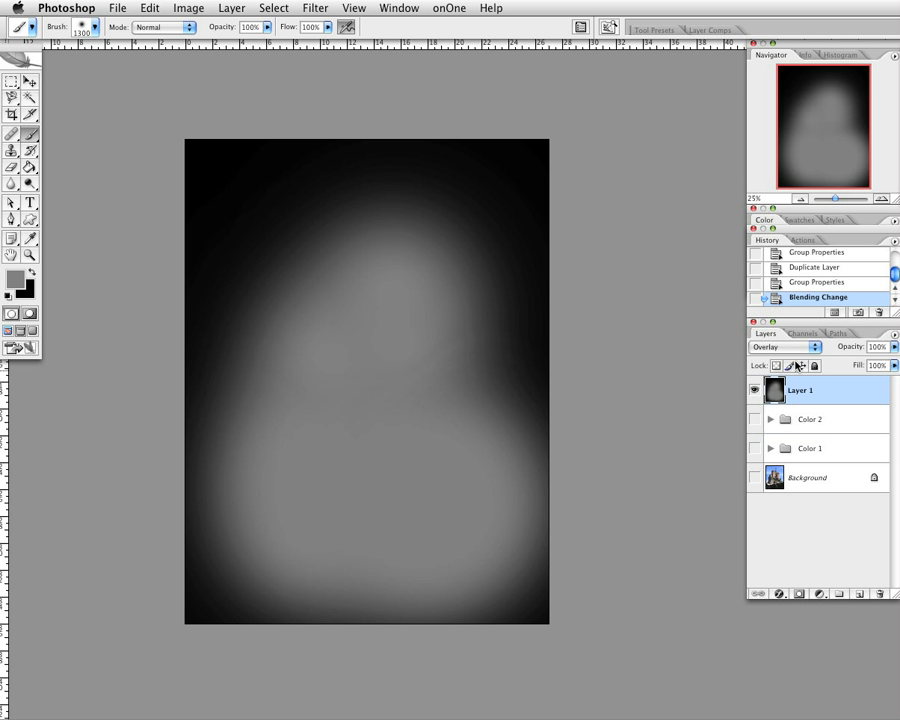
left_click(756, 421, "alt")
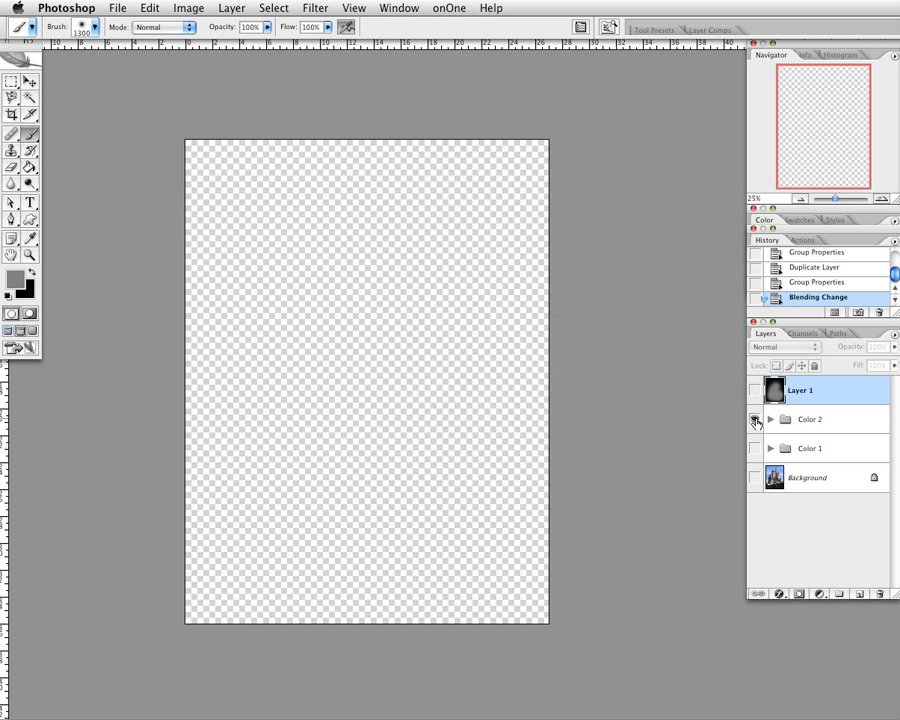
left_click(756, 421, "alt")
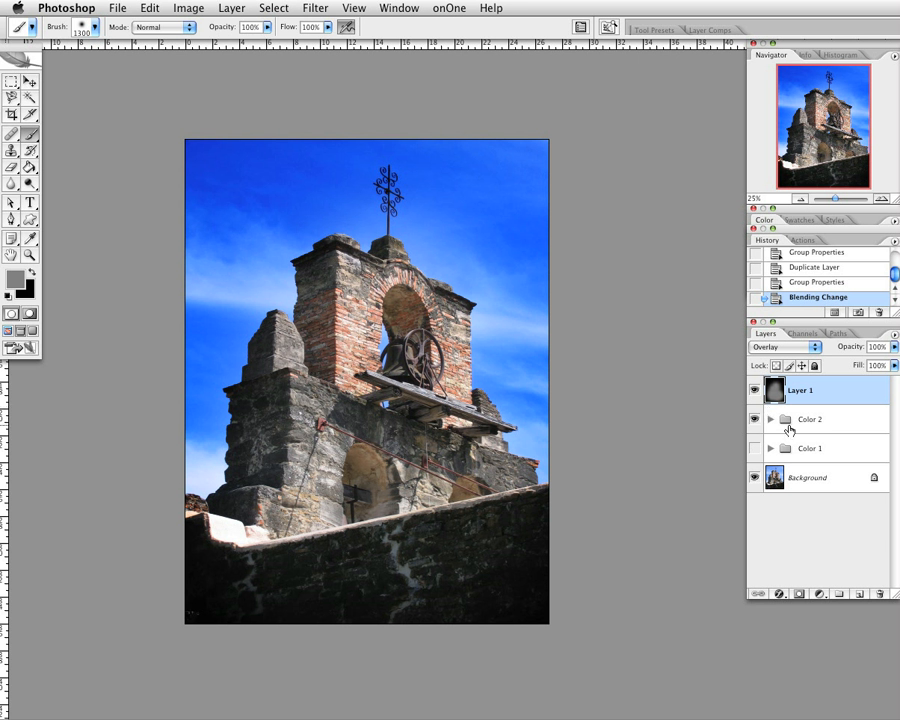
Set the Color 2 group's blend mode to Overlay
left_click(842, 422)
left_click(785, 347)
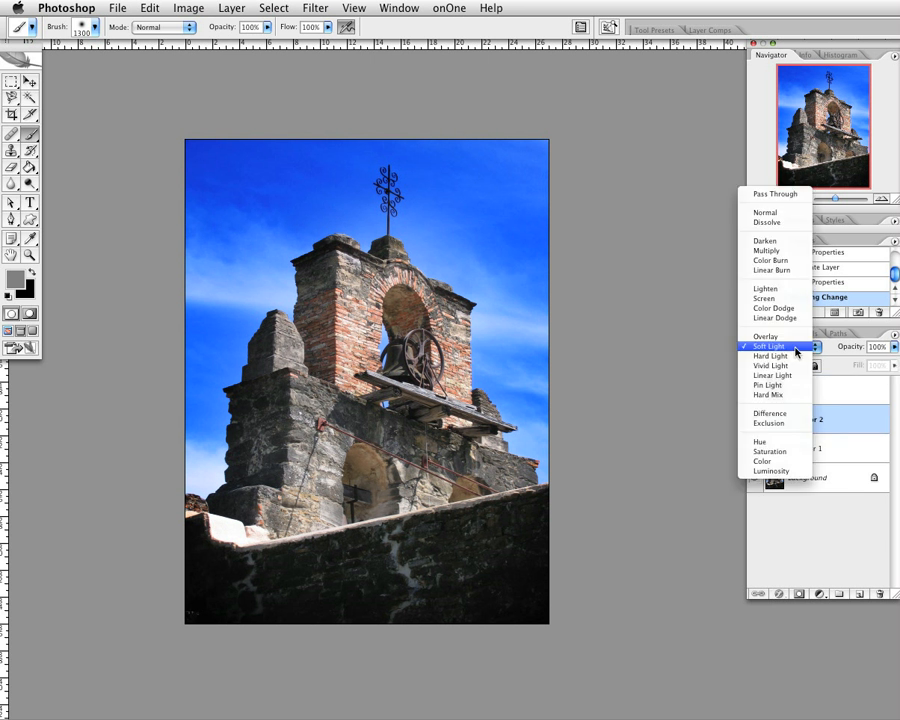
left_click(793, 337)
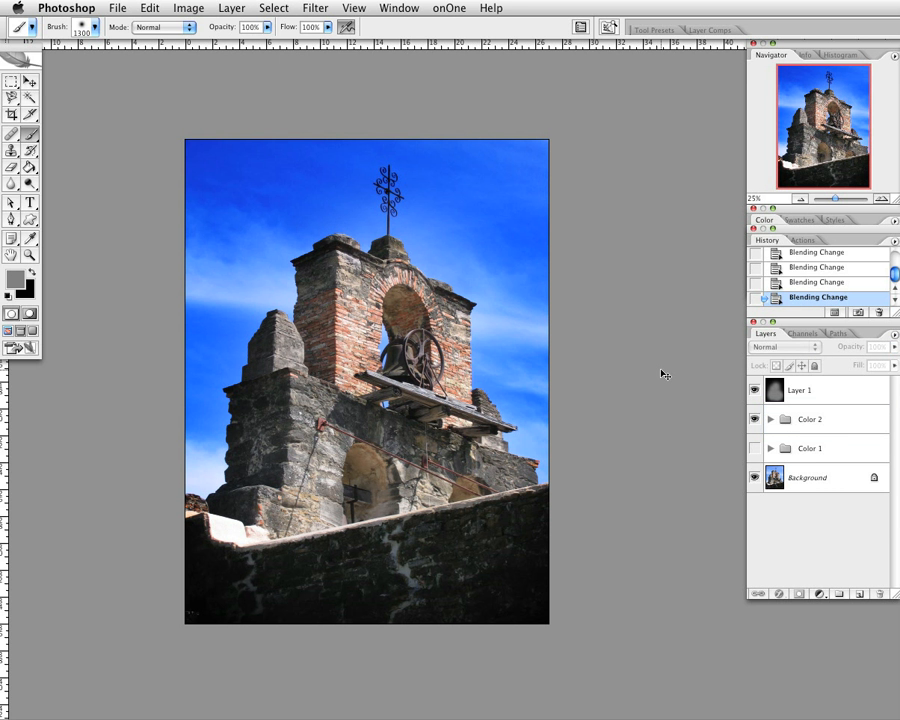
Show only the Background layer and add a Photo Filter adjustment layer
left_click(754, 477, "alt")
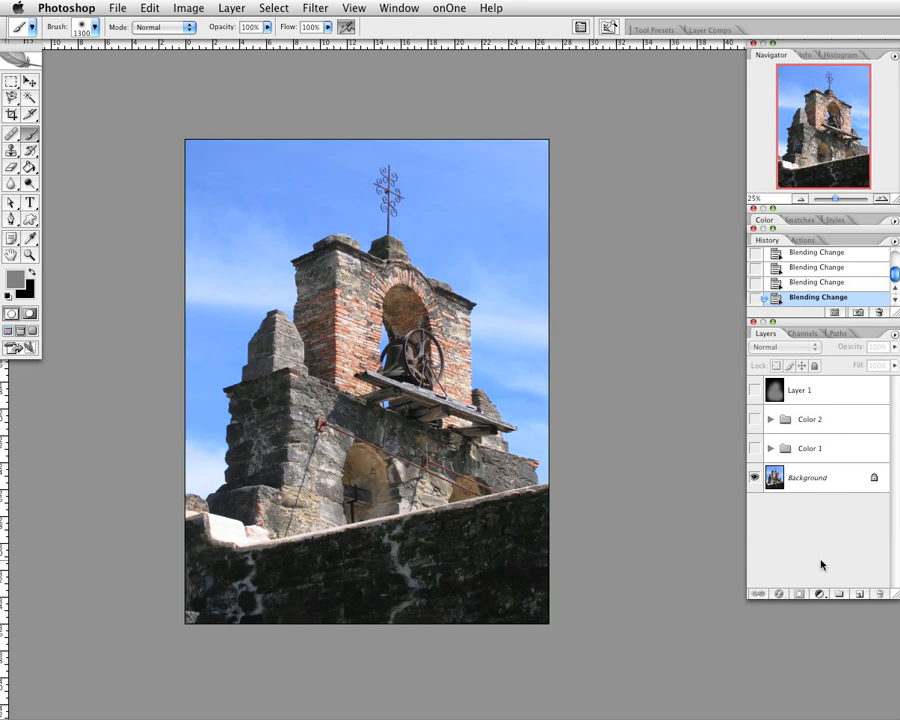
left_click(817, 594)
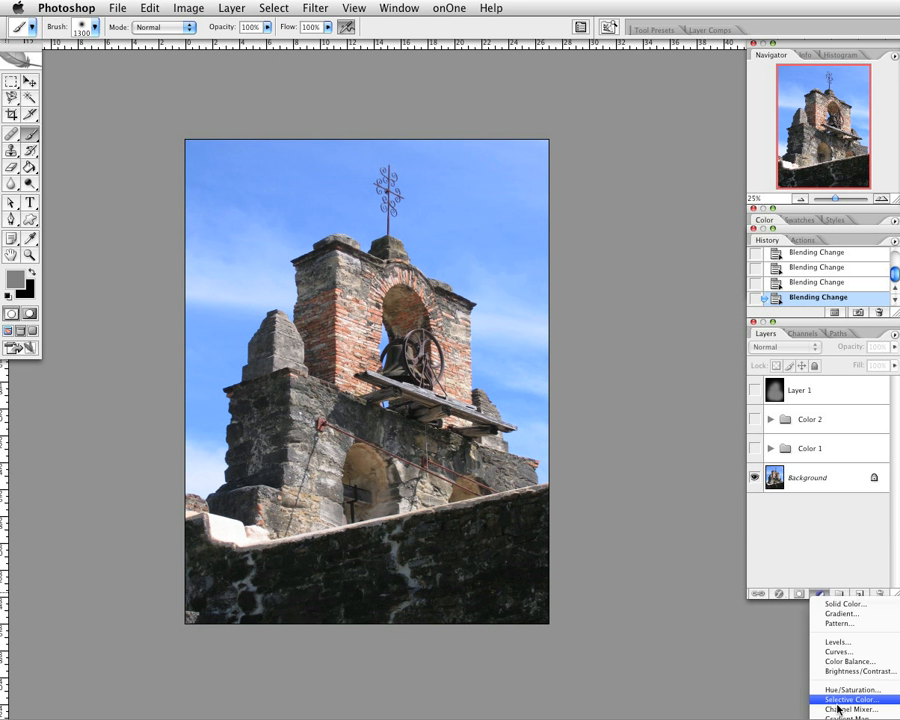
left_click(891, 587)
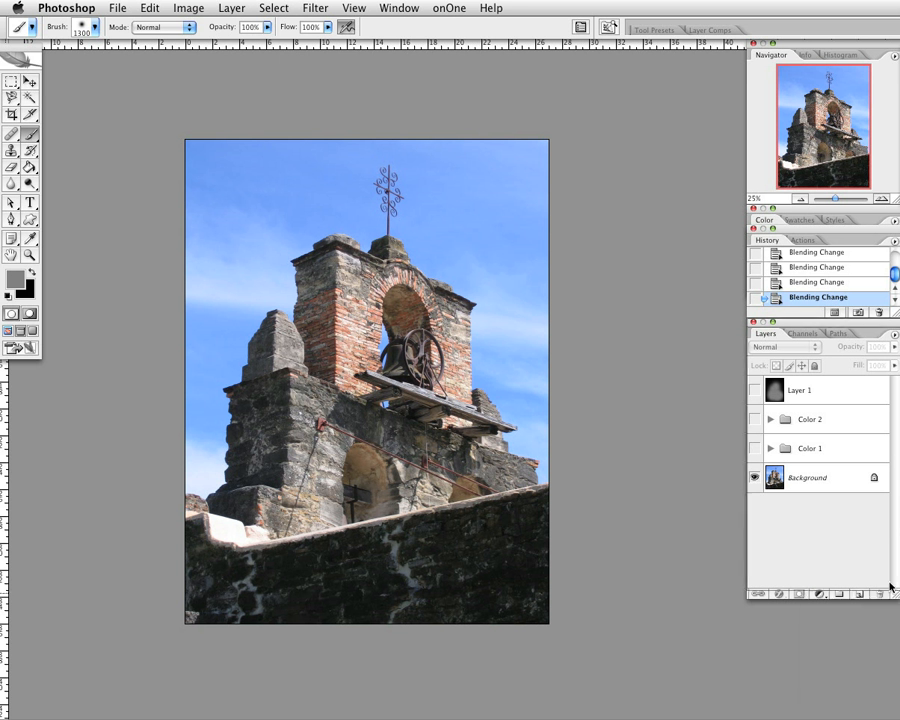
left_click_drag(891, 587, 891, 570)
left_click(814, 577)
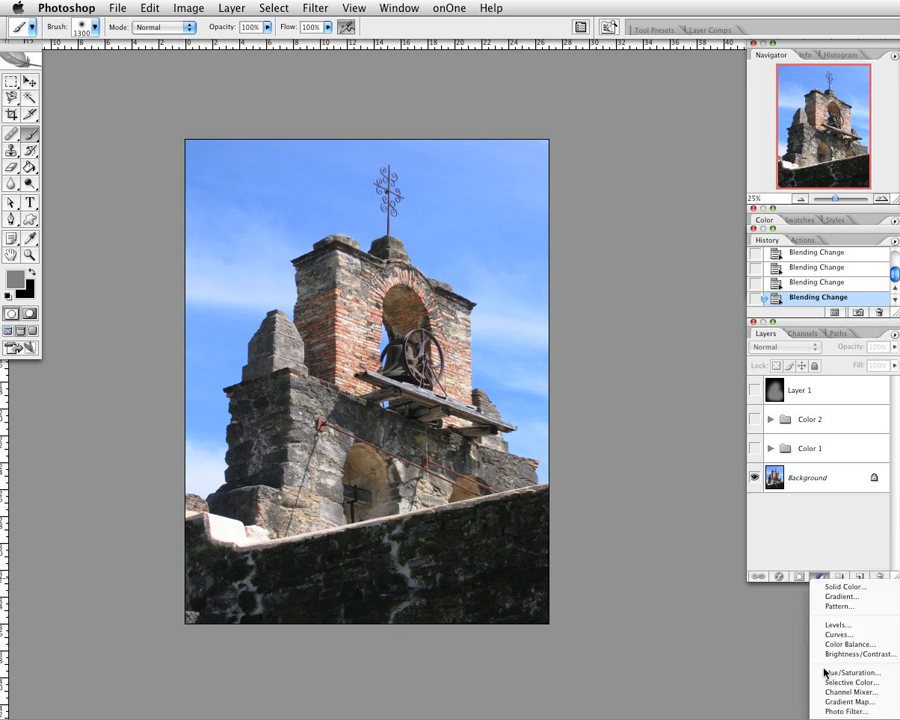
left_click(860, 712)
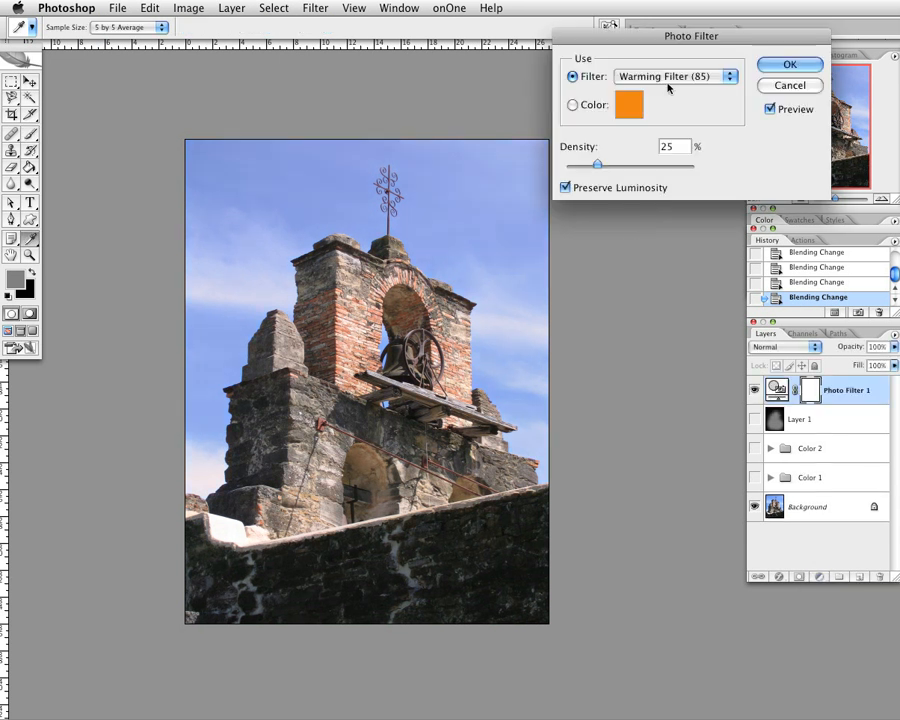
Try the Warming Filter (LBA) and Violet photo filters, then apply Deep Yellow with a density well above 25%
left_click(670, 80)
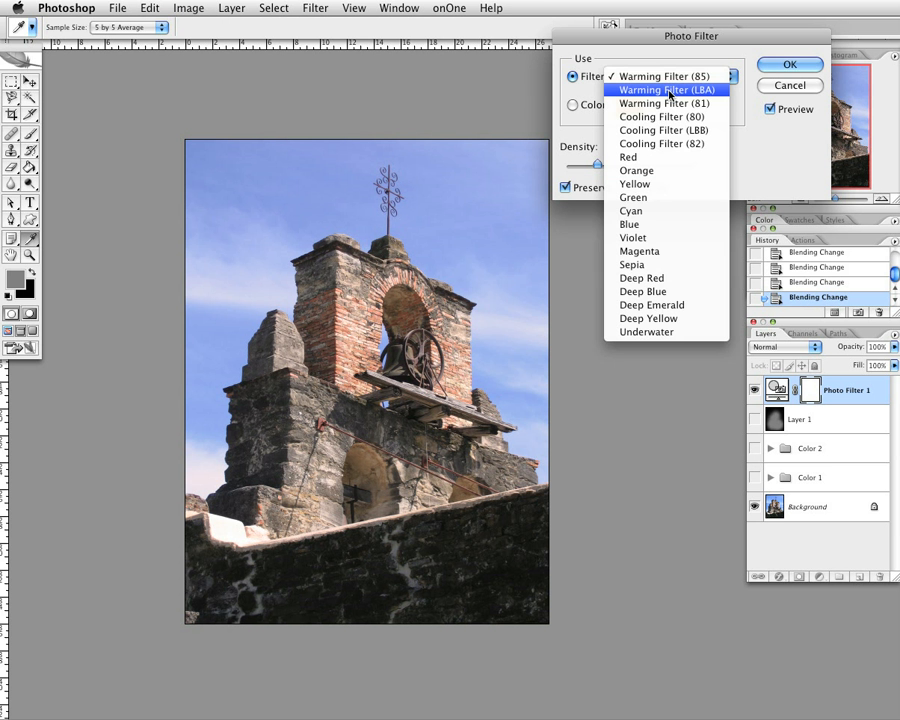
left_click(670, 90)
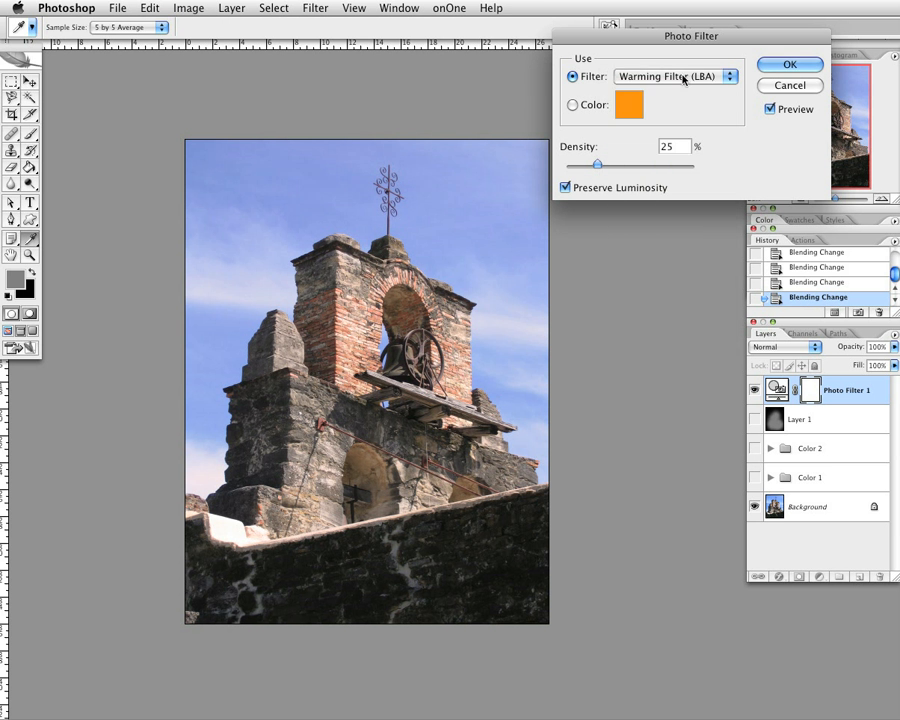
left_click(684, 80)
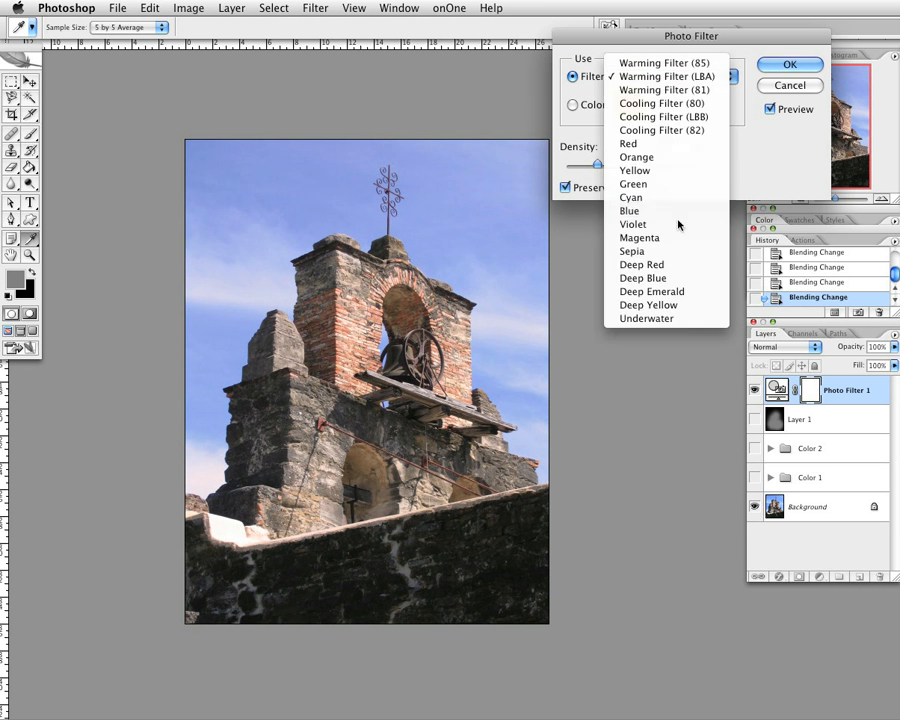
left_click(678, 225)
left_click(697, 74)
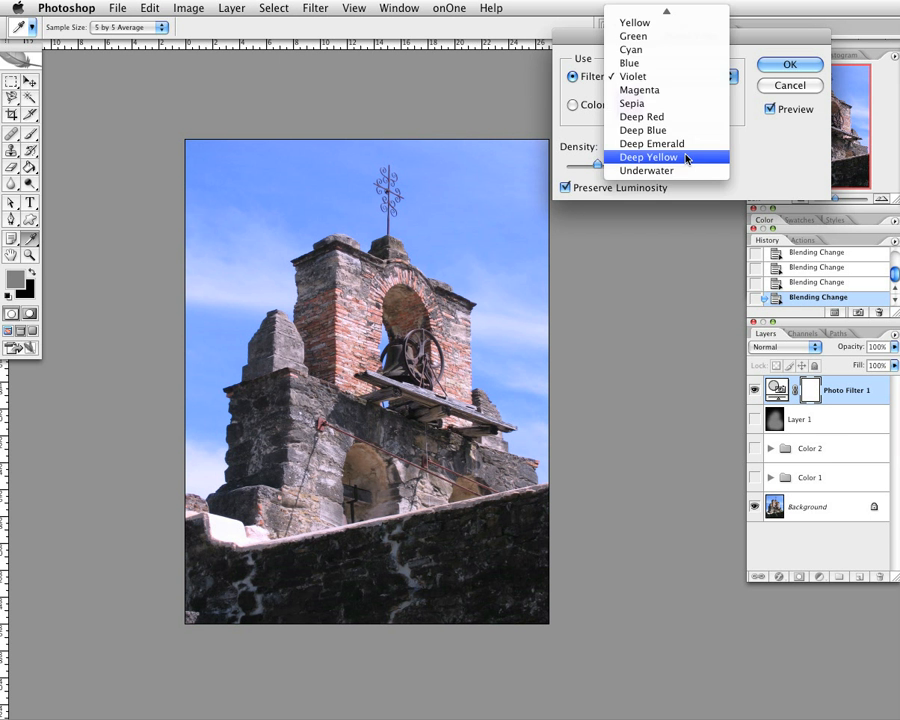
left_click(688, 159)
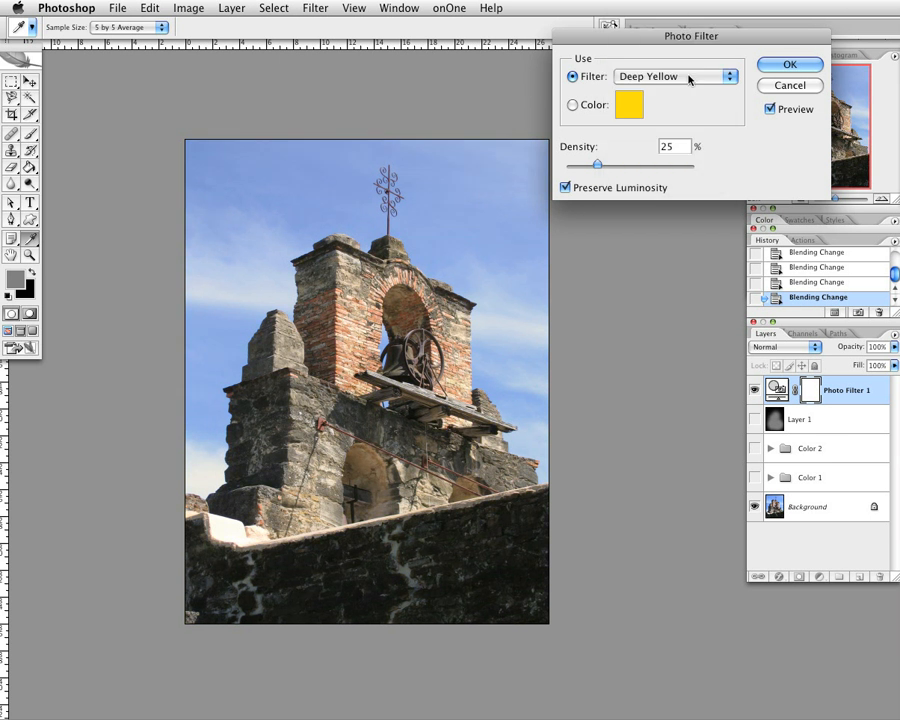
left_click_drag(599, 162, 639, 168)
left_click(775, 64)
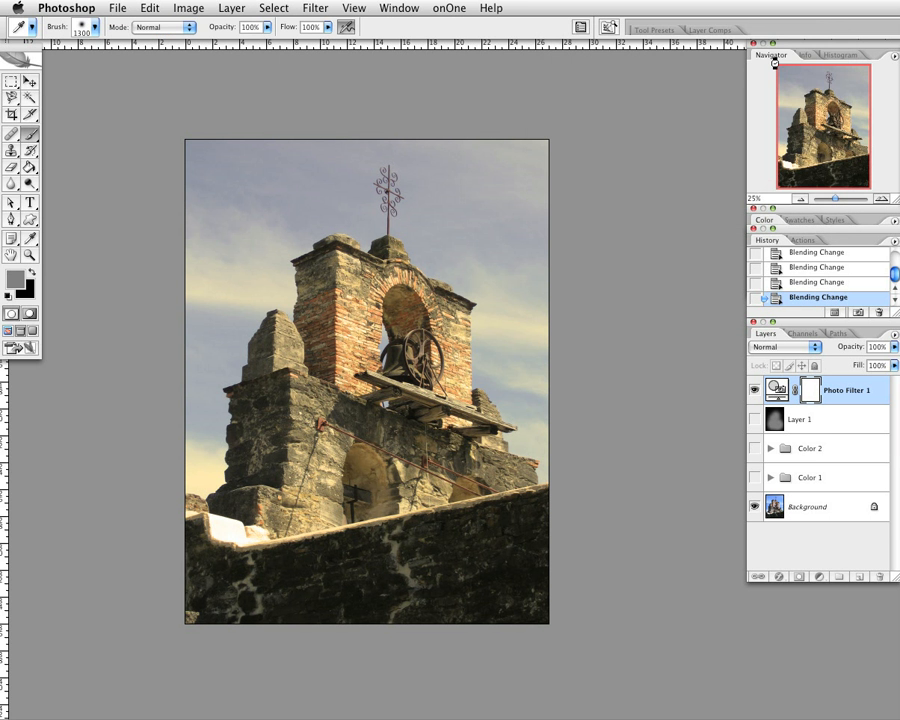
Compare the yellow-filtered photo with Layer 1 shown and hidden, view Layer 1 alone, and leave it hidden
left_click(755, 420)
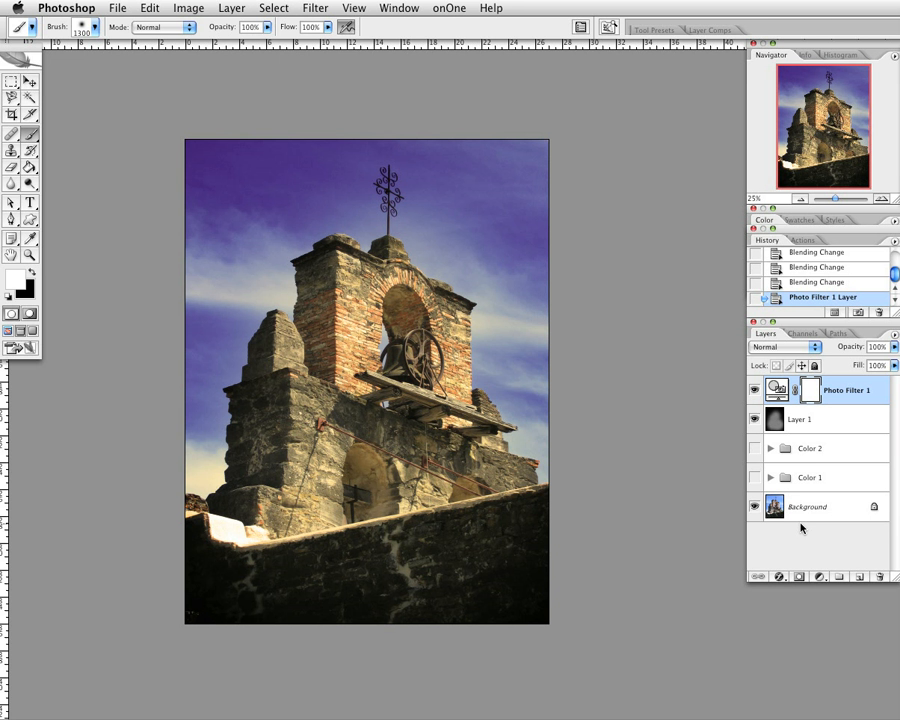
left_click(821, 577)
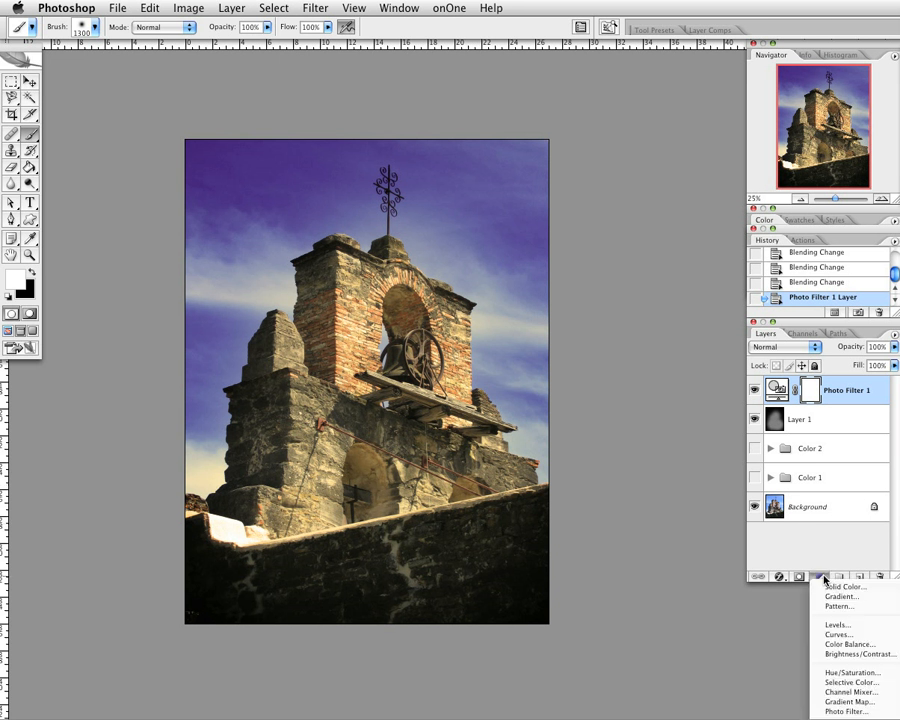
left_click(797, 665)
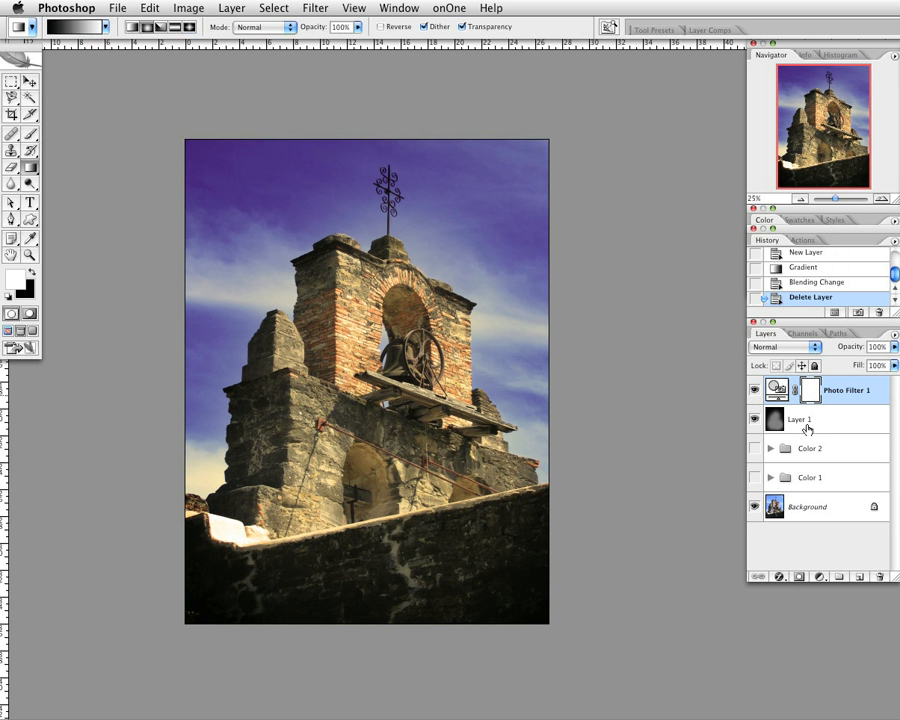
left_click(755, 420)
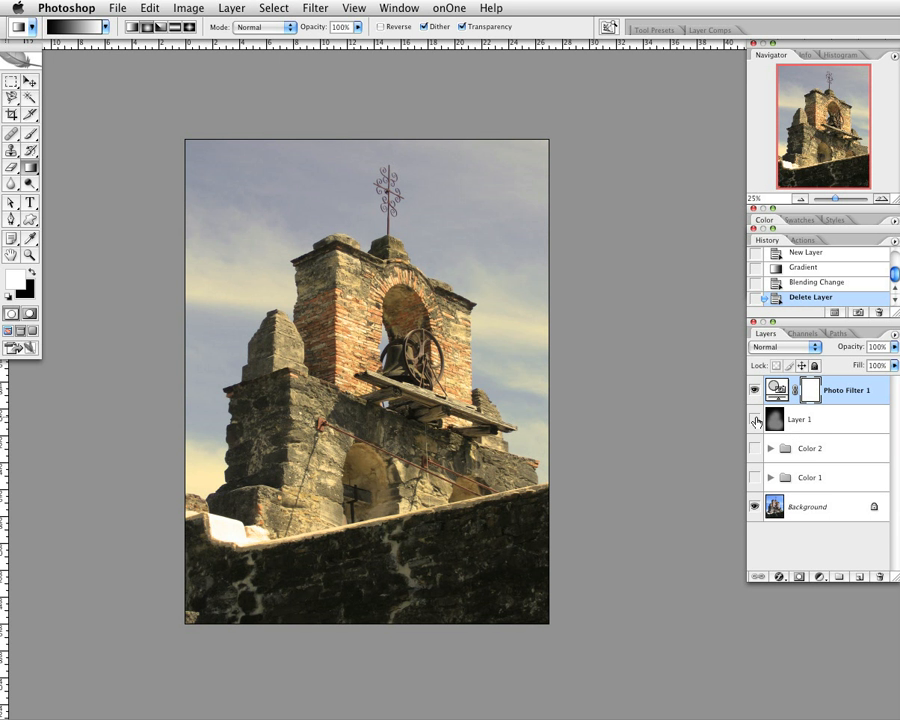
left_click(756, 421)
left_click(756, 421, "alt")
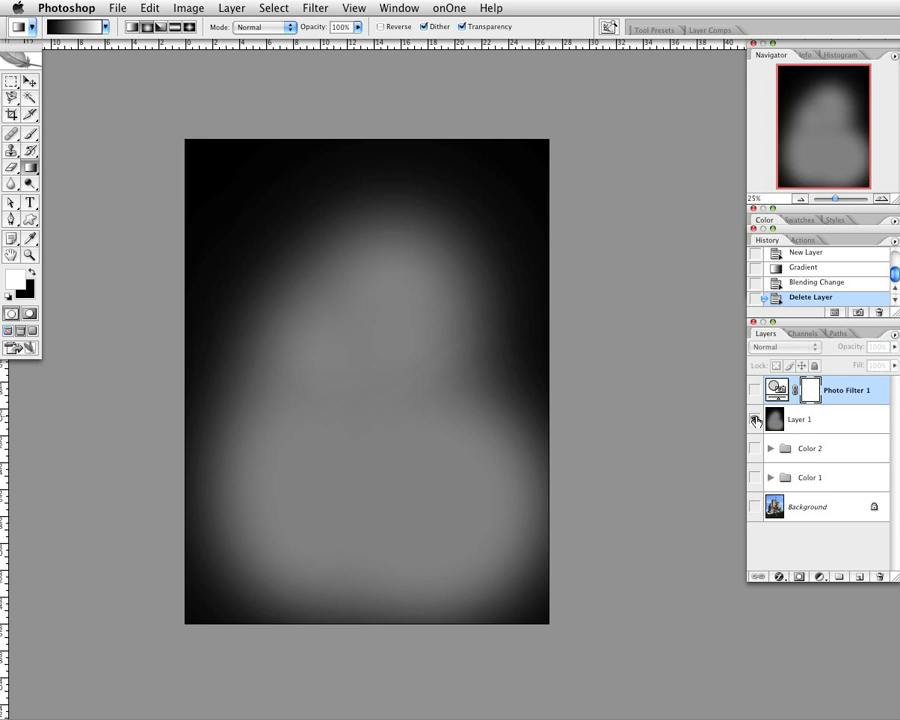
left_click(756, 421, "alt")
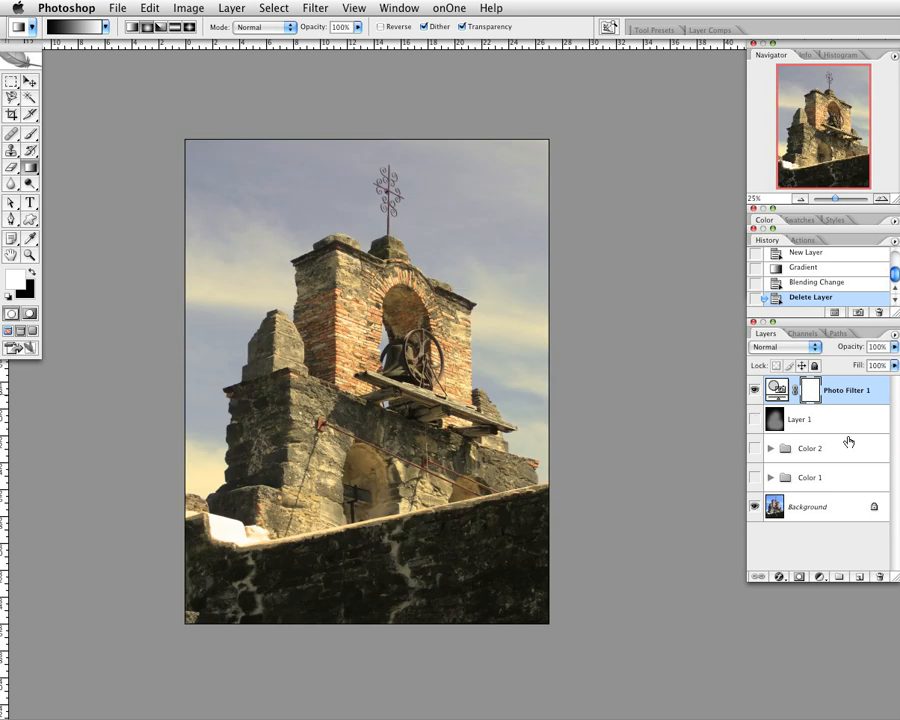
Add a new layer above the photo filter and choose the black-to-white preset for the Gradient tool
left_click(859, 578)
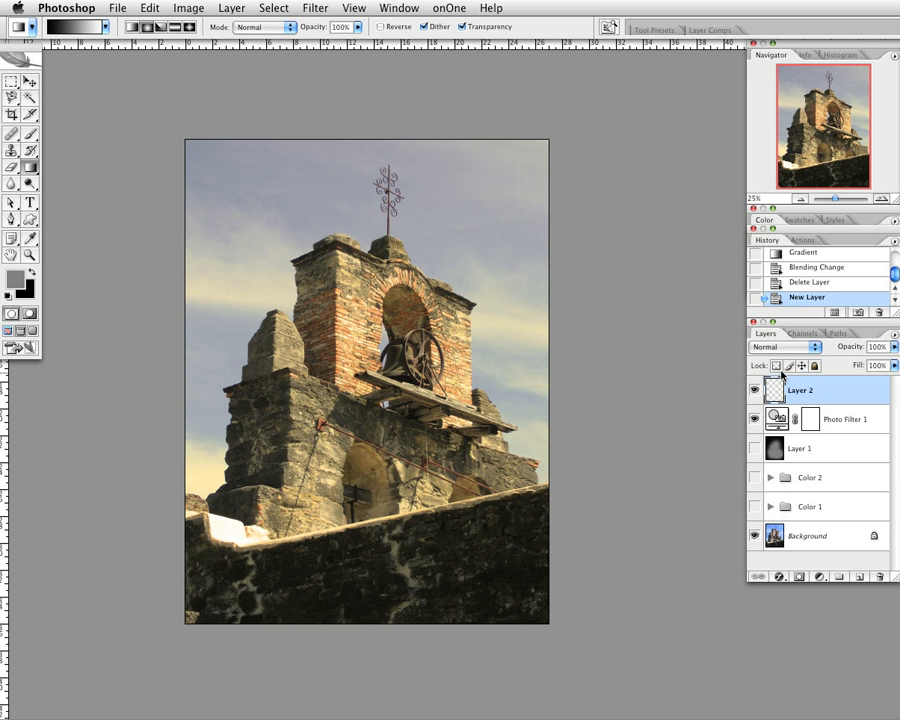
left_click(33, 170)
left_click(53, 166)
left_click(106, 27)
left_click(137, 77)
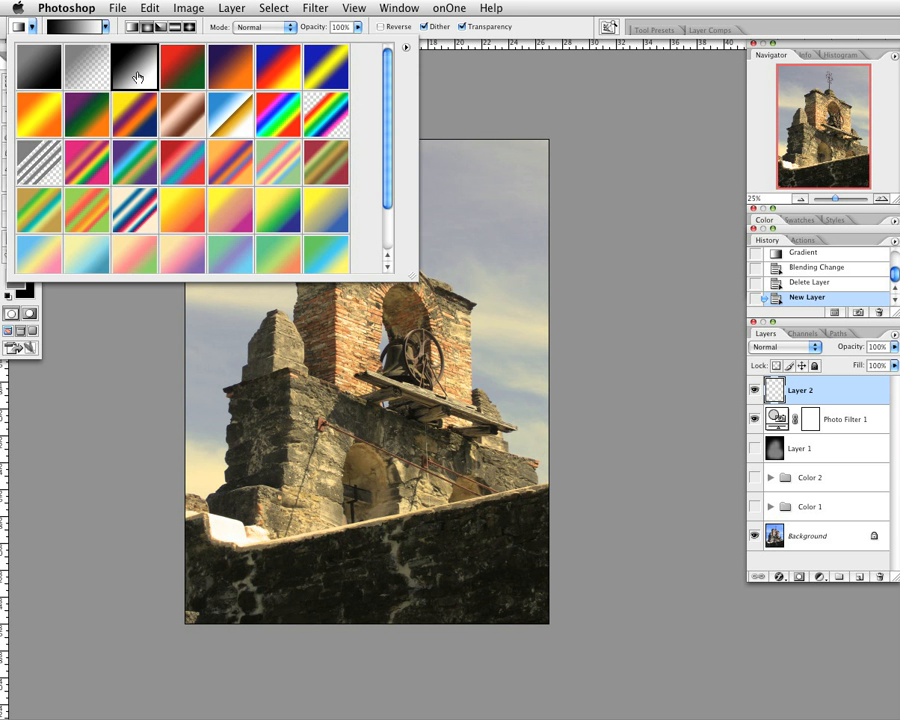
left_click(474, 148)
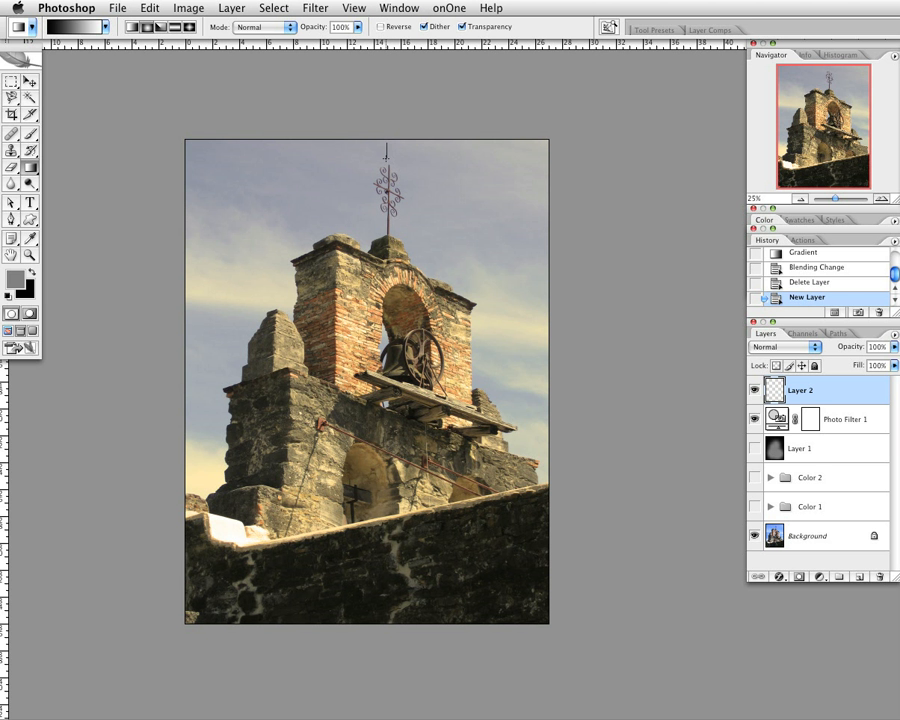
Fill Layer 2 with a radial black-to-white gradient from just above the photo down toward its lower edge and set its blend mode to Overlay
left_click_drag(386, 150, 407, 611)
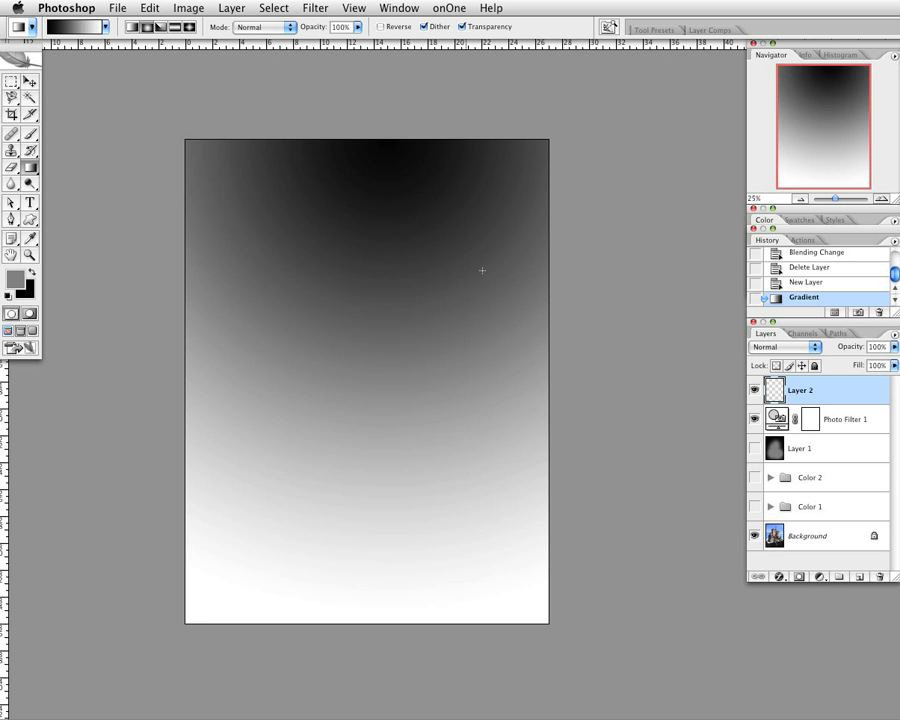
left_click_drag(393, 203, 392, 562)
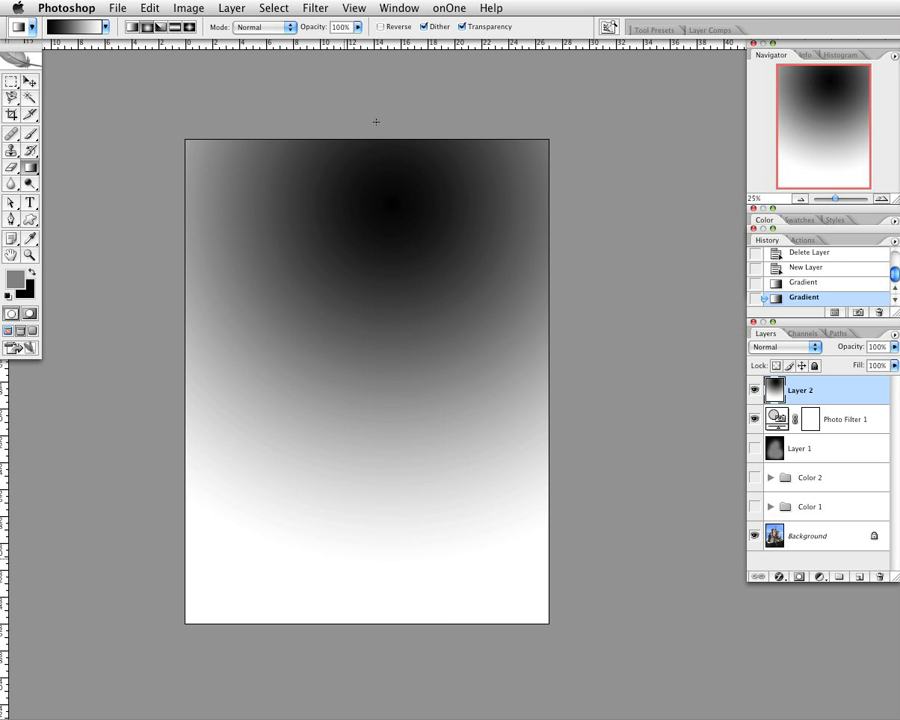
left_click_drag(376, 121, 377, 578)
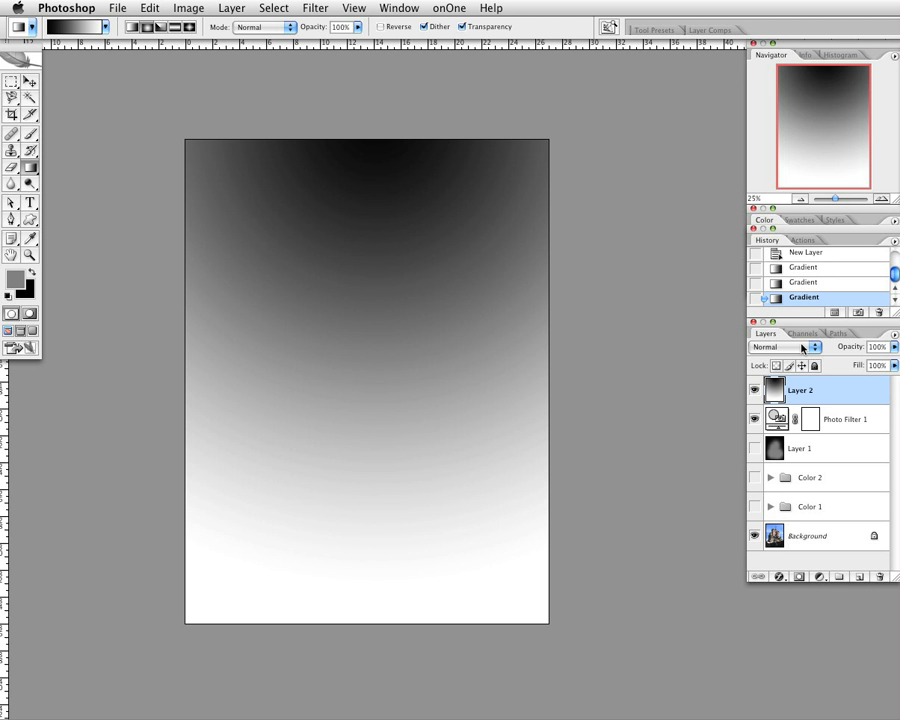
left_click(802, 347)
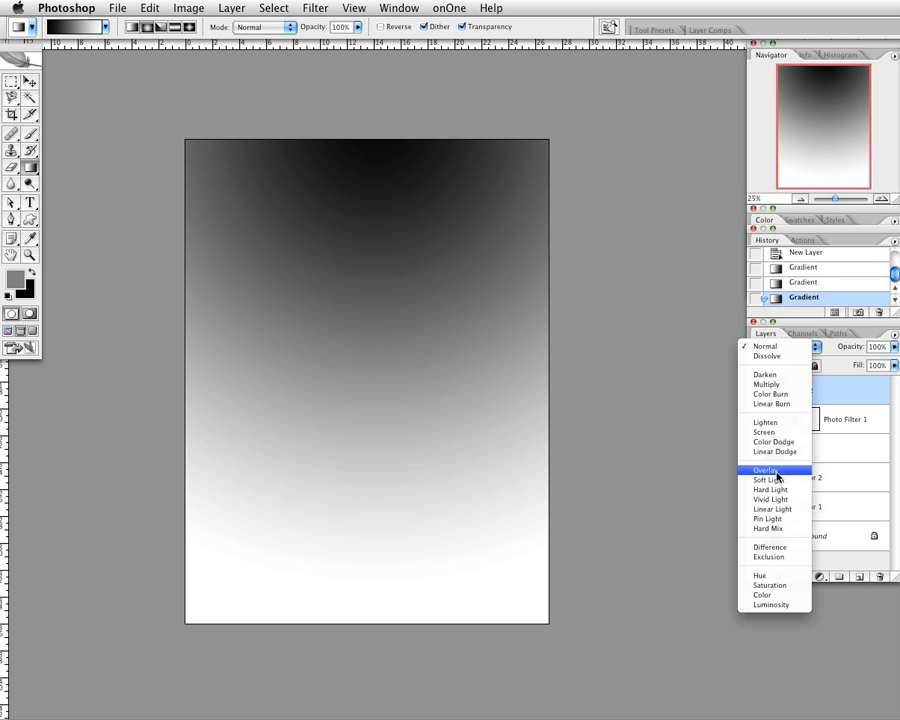
left_click(777, 470)
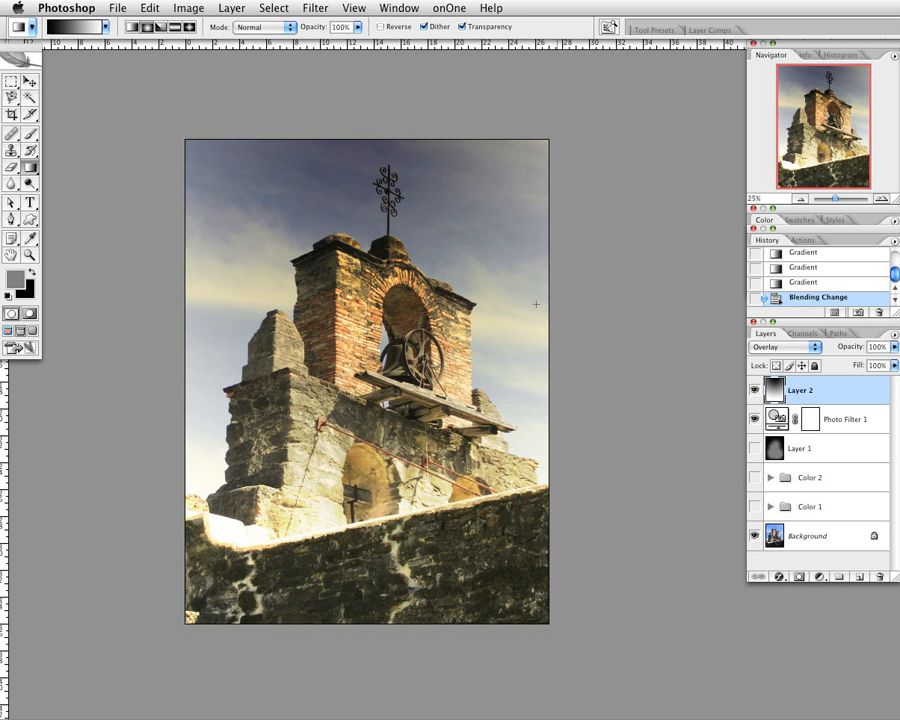
Try the Soft Light blend mode on Layer 2, compare the photo with the layer shown and hidden, and return to Overlay
left_click(755, 391)
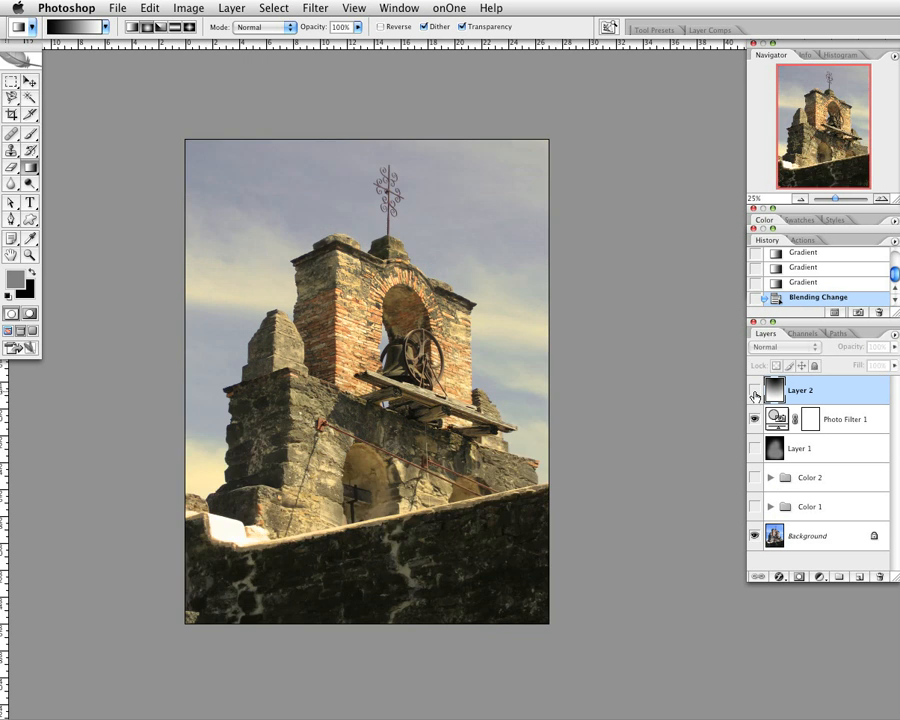
left_click(755, 393)
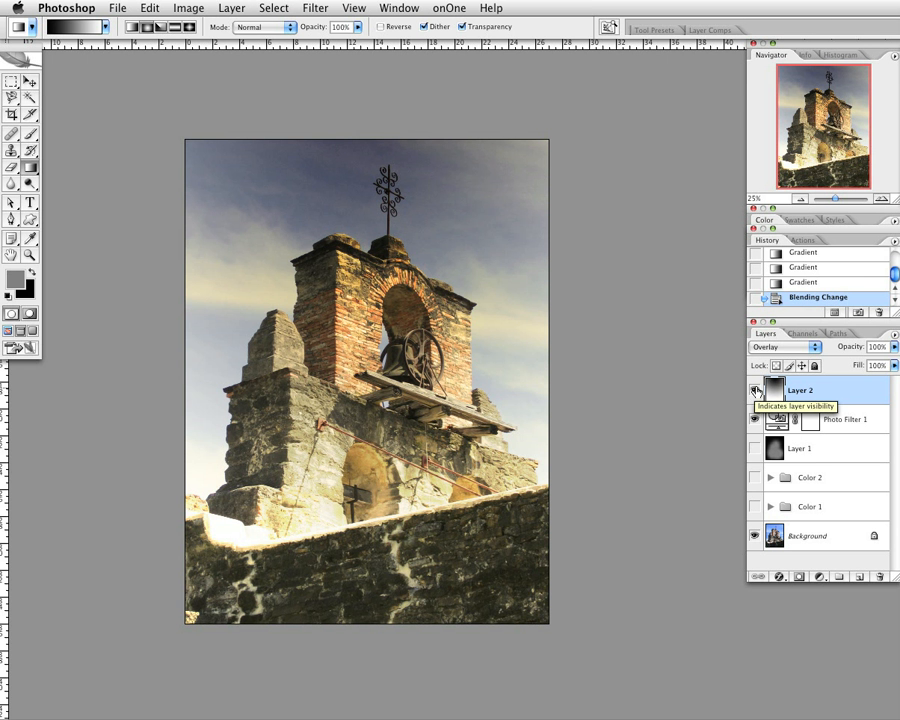
left_click(776, 350)
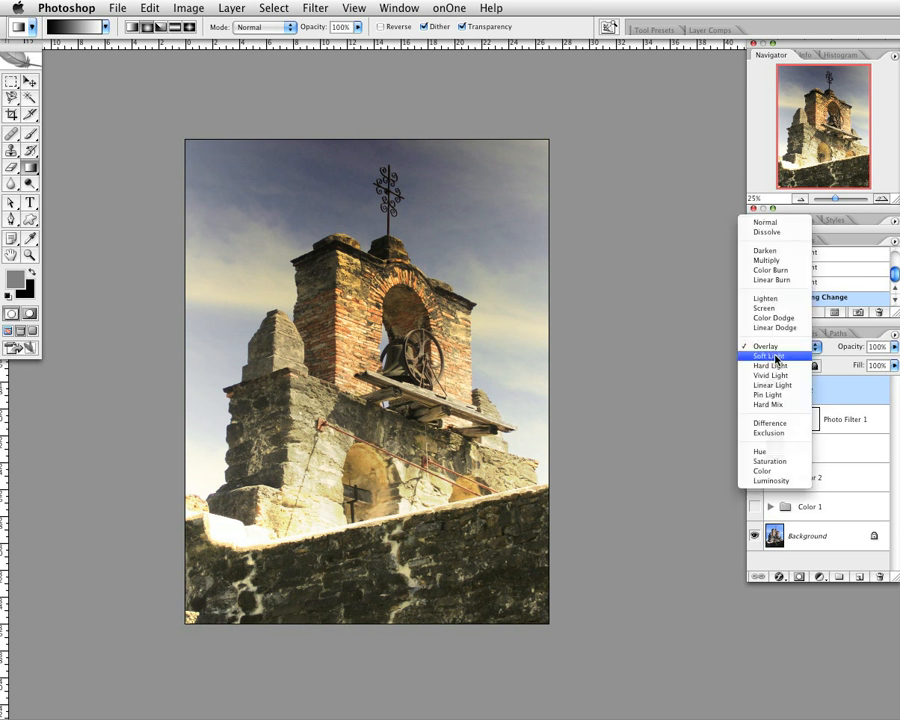
left_click(776, 357)
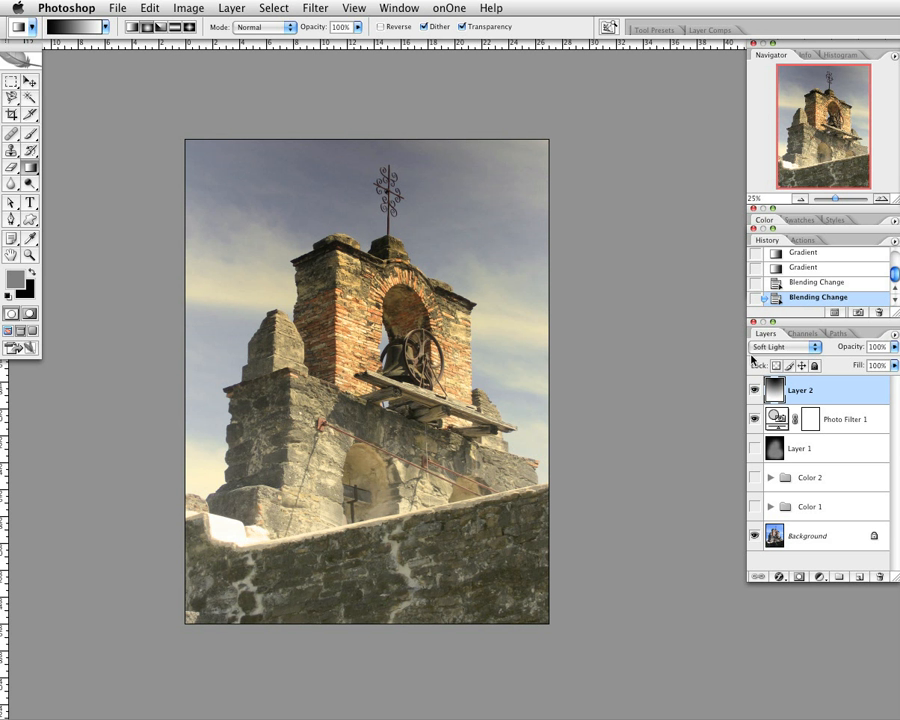
left_click(753, 390)
left_click(753, 390)
left_click(753, 390)
left_click(753, 390)
left_click(753, 390)
left_click(753, 390)
left_click(790, 347)
left_click(787, 337)
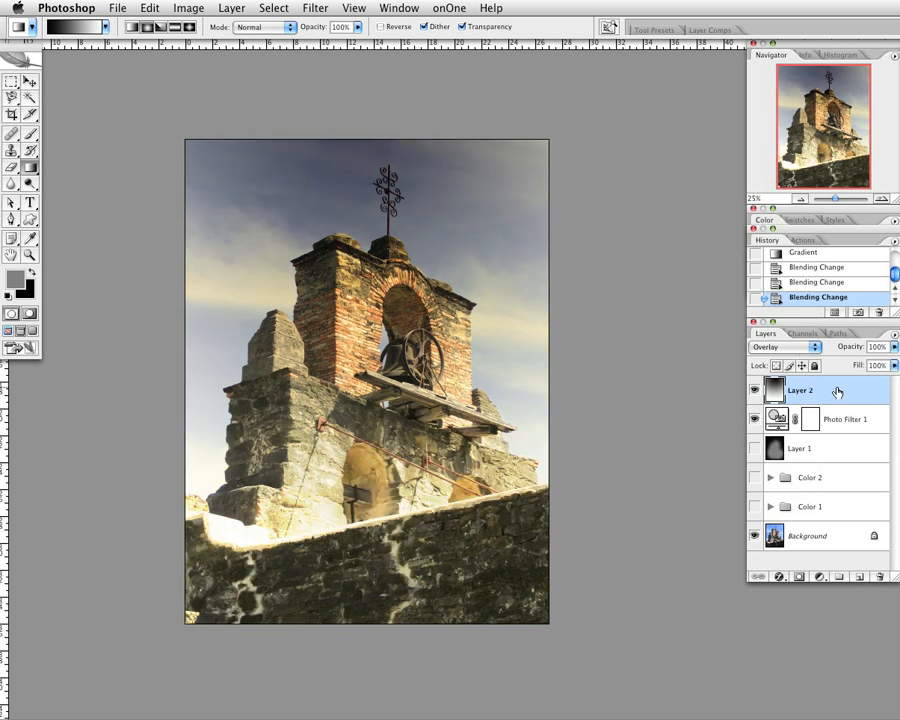
Replace Layer 2's gradient with a linear one from black at the photo's left edge to white at the right, keeping 100% opacity
left_click(146, 26)
left_click_drag(190, 318, 571, 326)
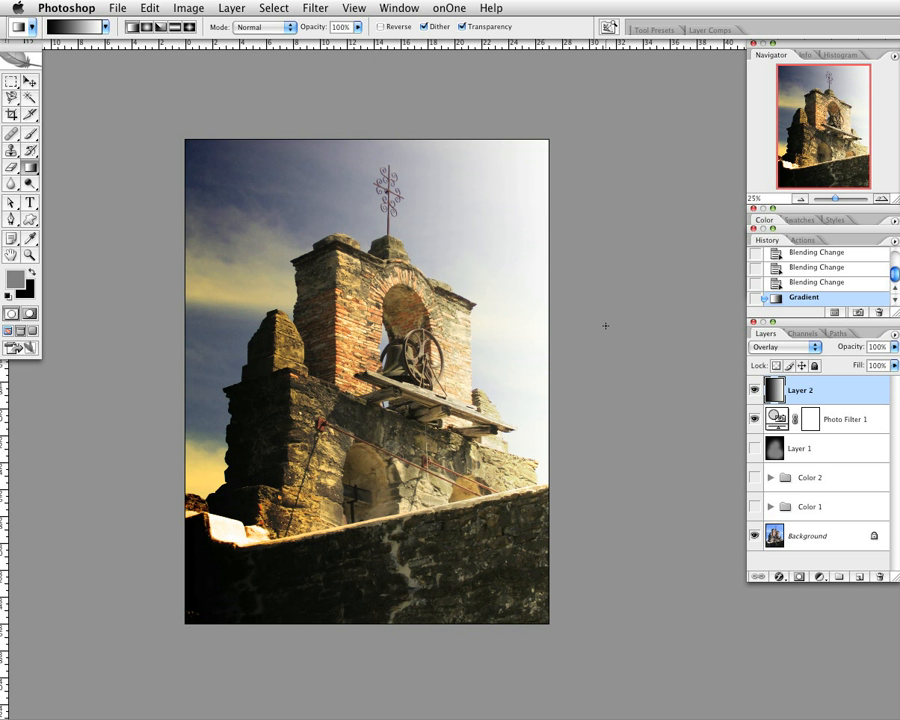
left_click(753, 392, "alt")
left_click(753, 392, "alt")
mouse_move(895, 349)
left_mouse_down()
mouse_move(881, 365)
mouse_move(817, 364)
mouse_move(893, 362)
left_mouse_up()
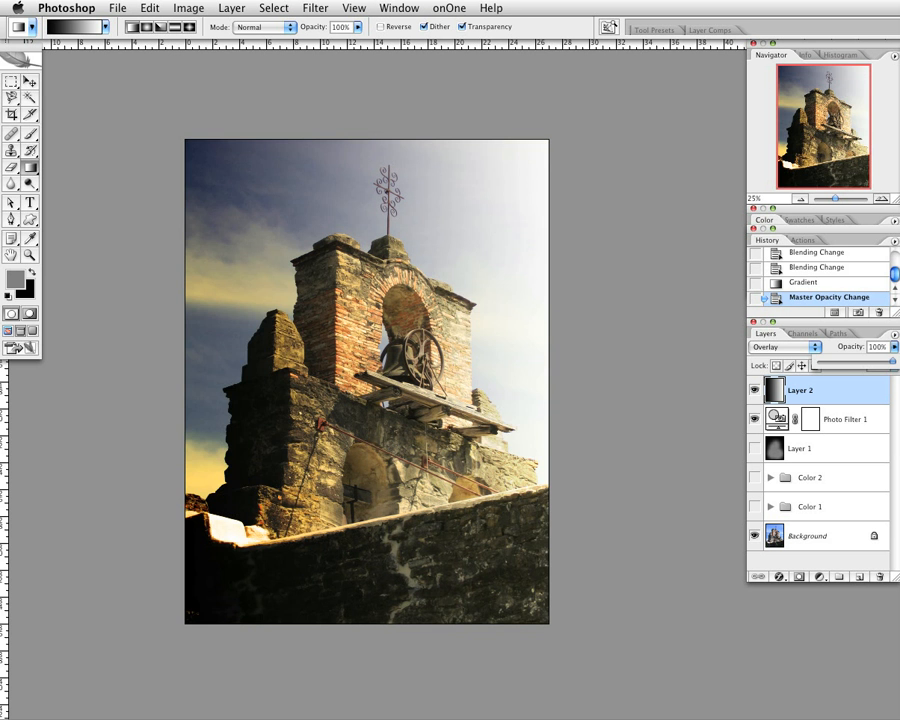
left_click(753, 391)
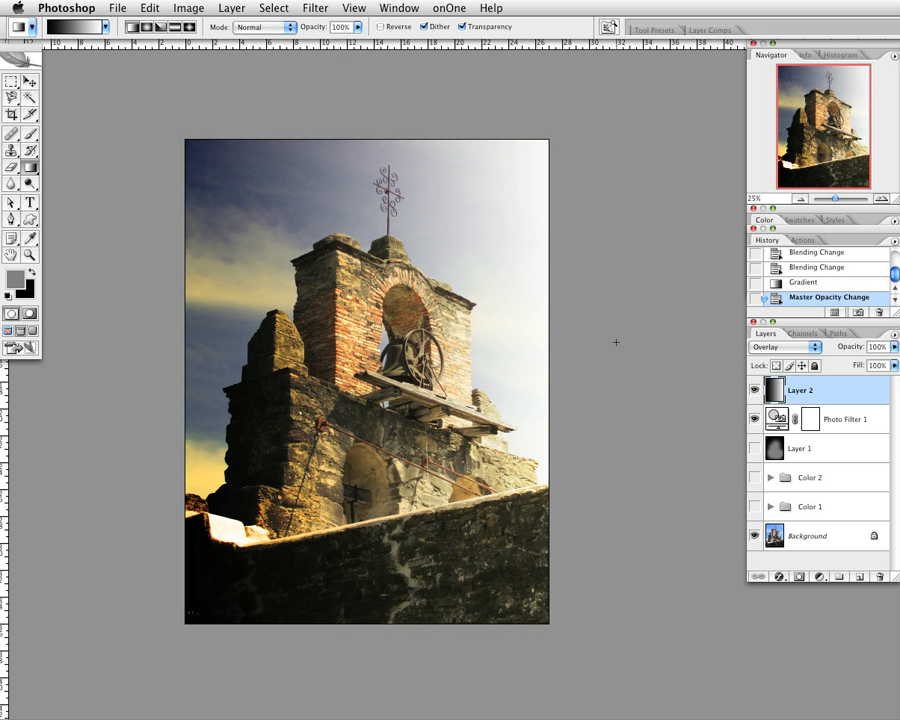
Paint gray on Layer 2 with a soft 1300 px brush over the bright sky and right edge, undoing the stroke made across the top
left_click(27, 174)
left_click(38, 117)
left_click(35, 139)
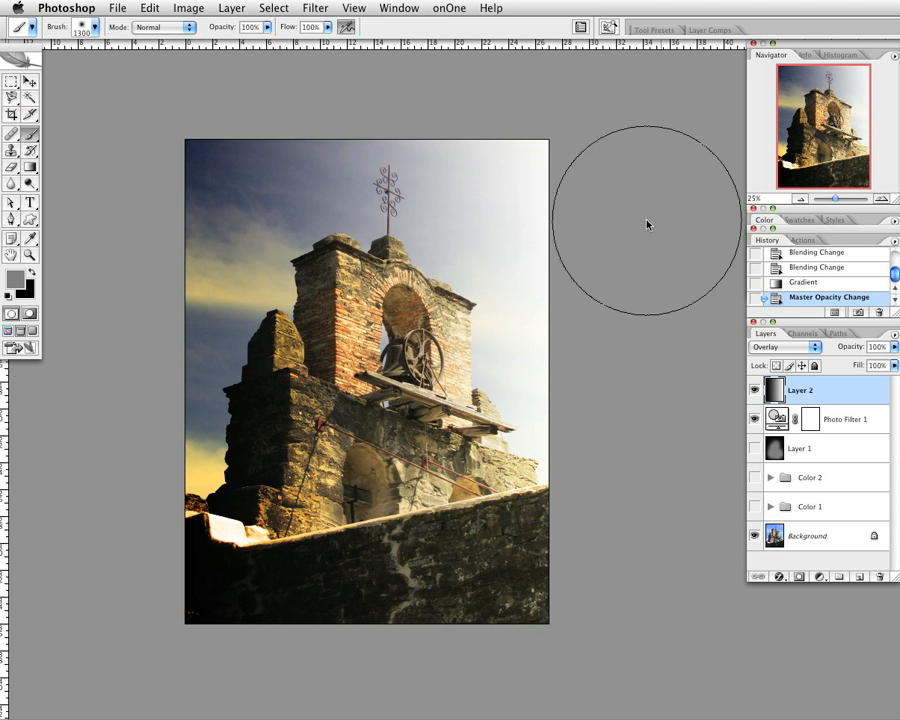
left_click(567, 192)
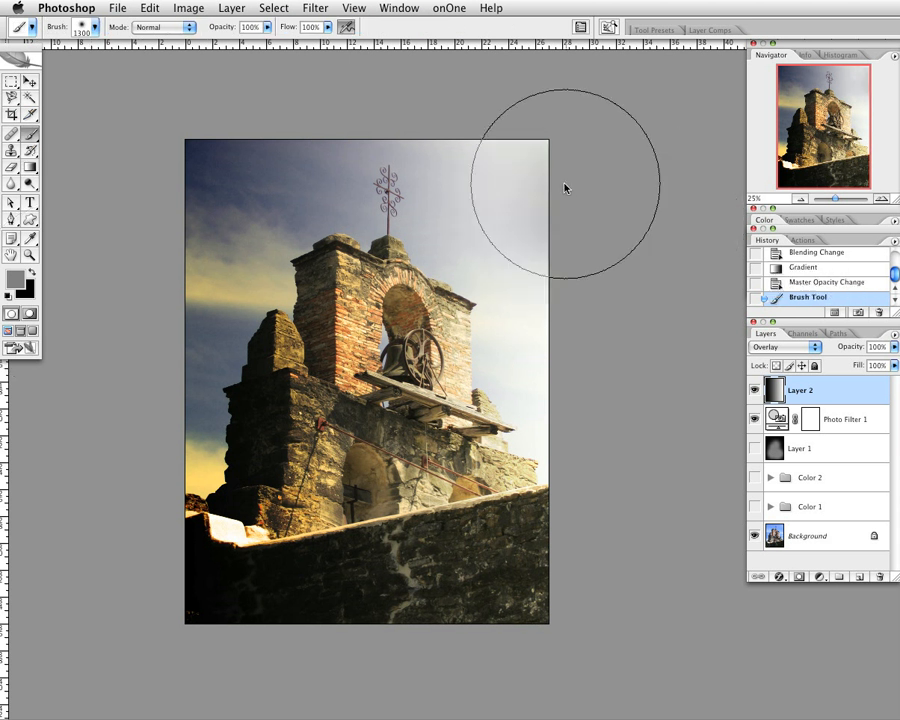
left_click_drag(515, 185, 590, 447)
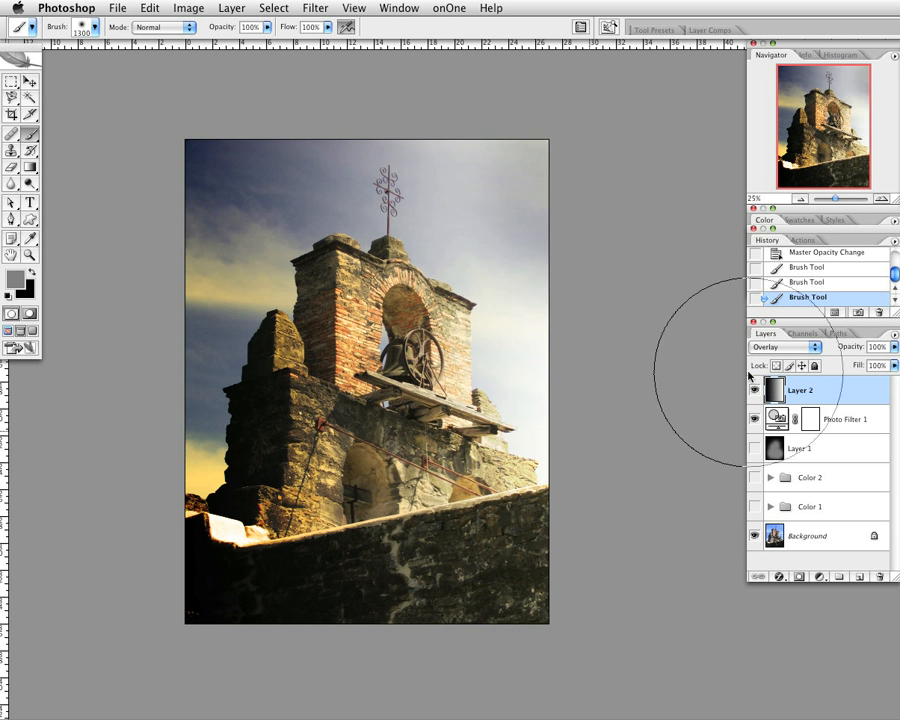
left_click_drag(655, 207, 521, 144)
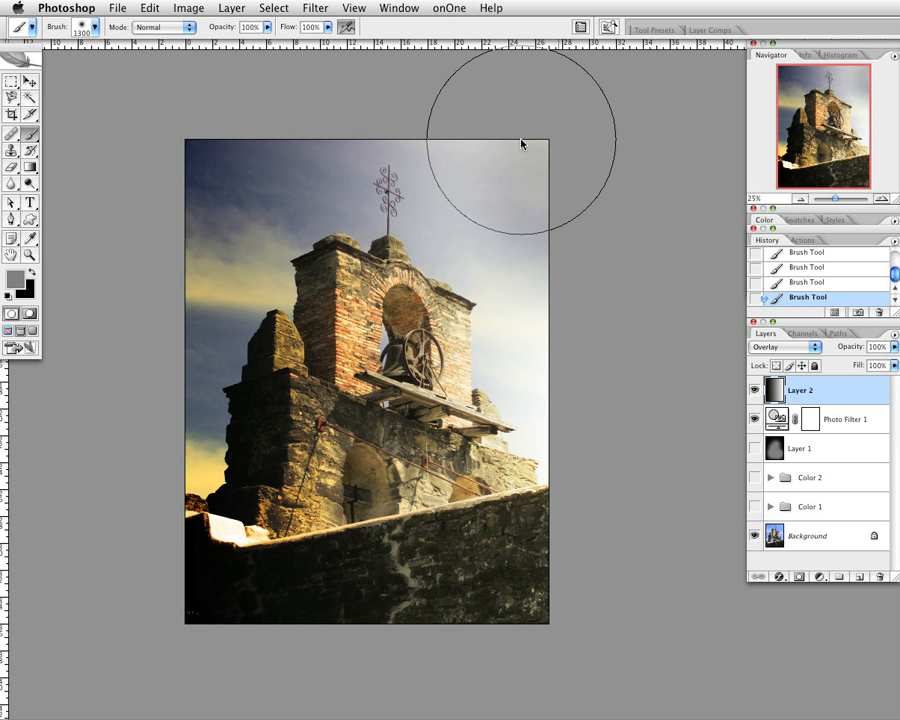
left_click_drag(667, 209, 273, 117)
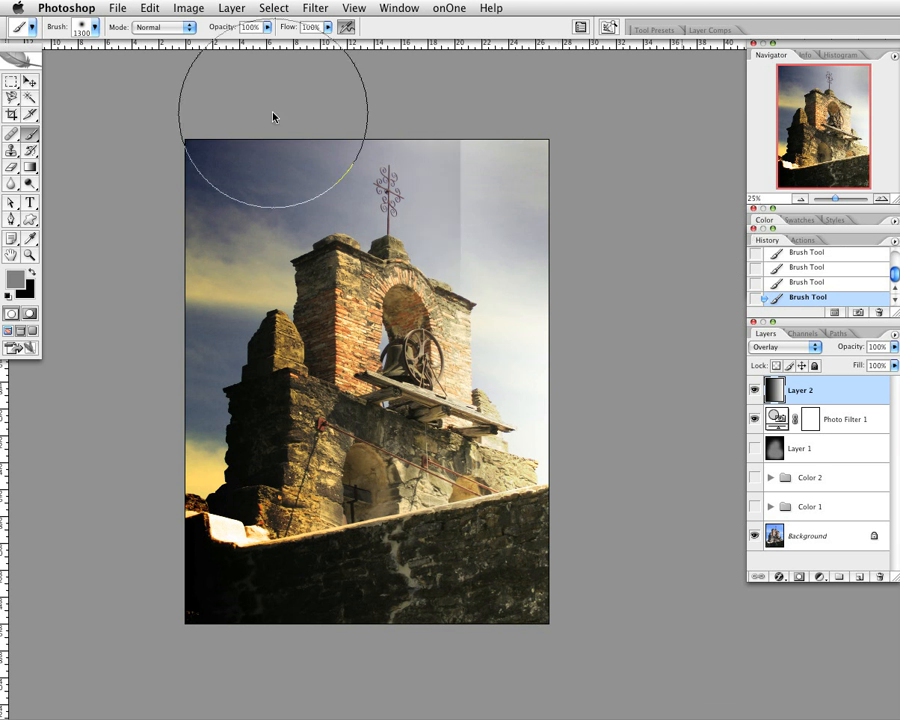
key("super+z")
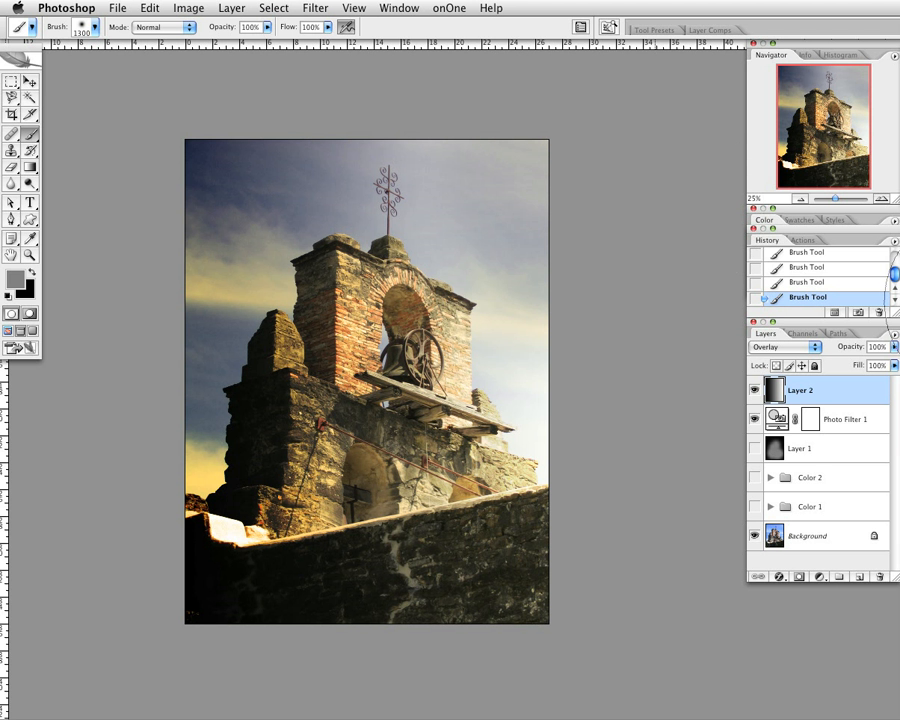
left_click_drag(630, 229, 782, 288)
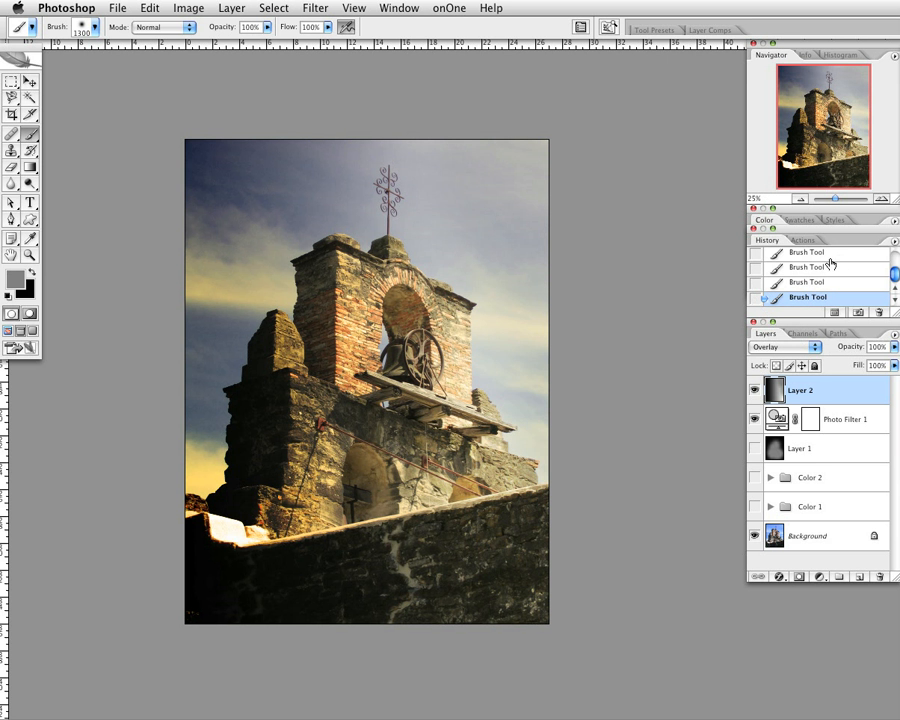
Compare the photo before and after the brush strokes using the history states, returning to the latest stroke
scroll(830, 263, "up", 1)
scroll(830, 263, "down", 1)
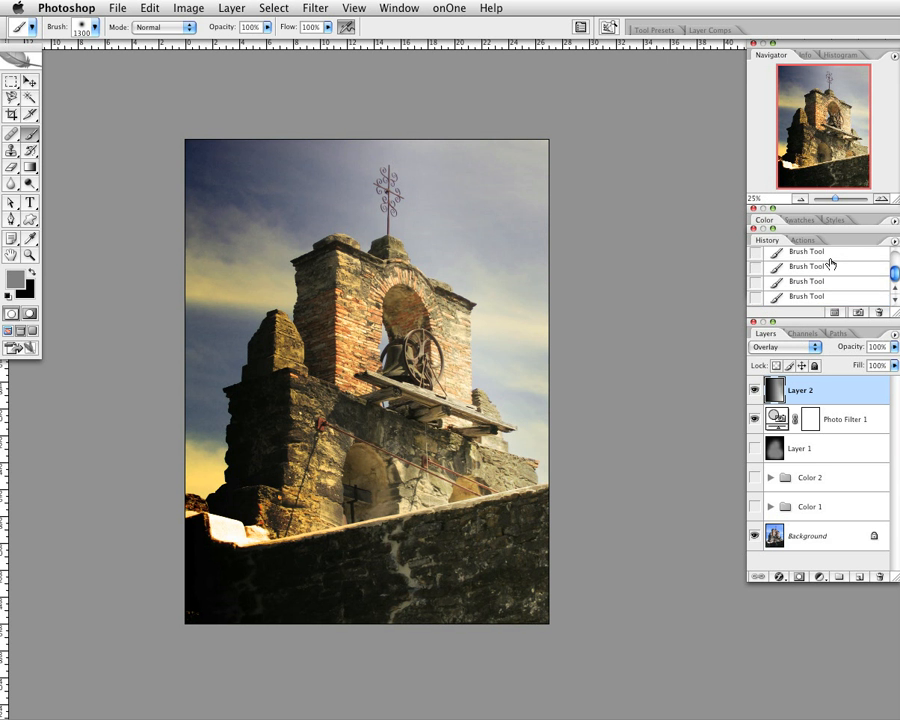
scroll(830, 263, "up", 2)
scroll(832, 270, "up", 2)
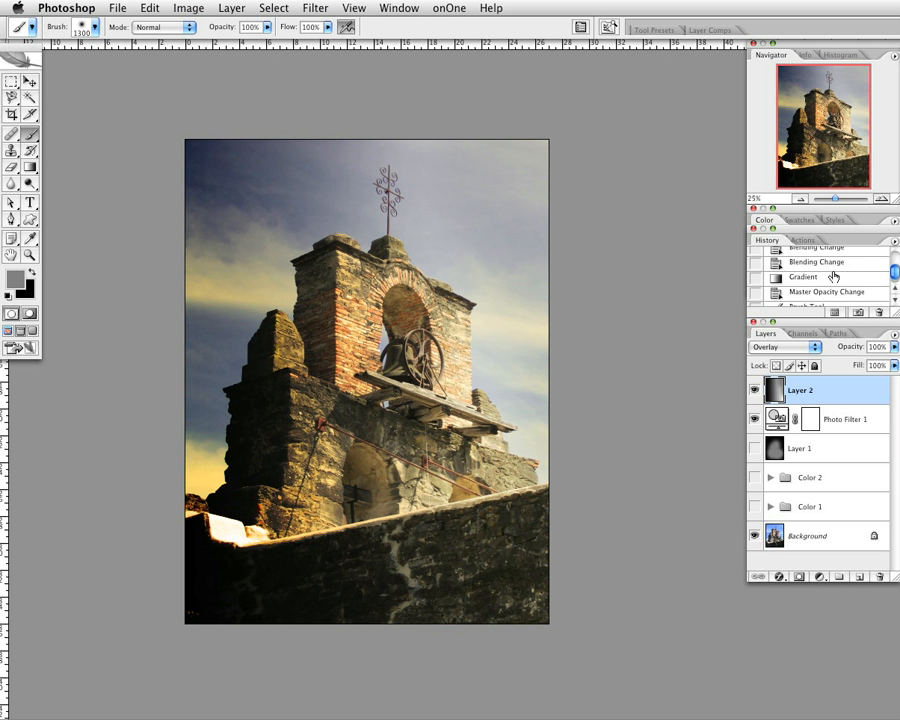
scroll(835, 277, "down", 2)
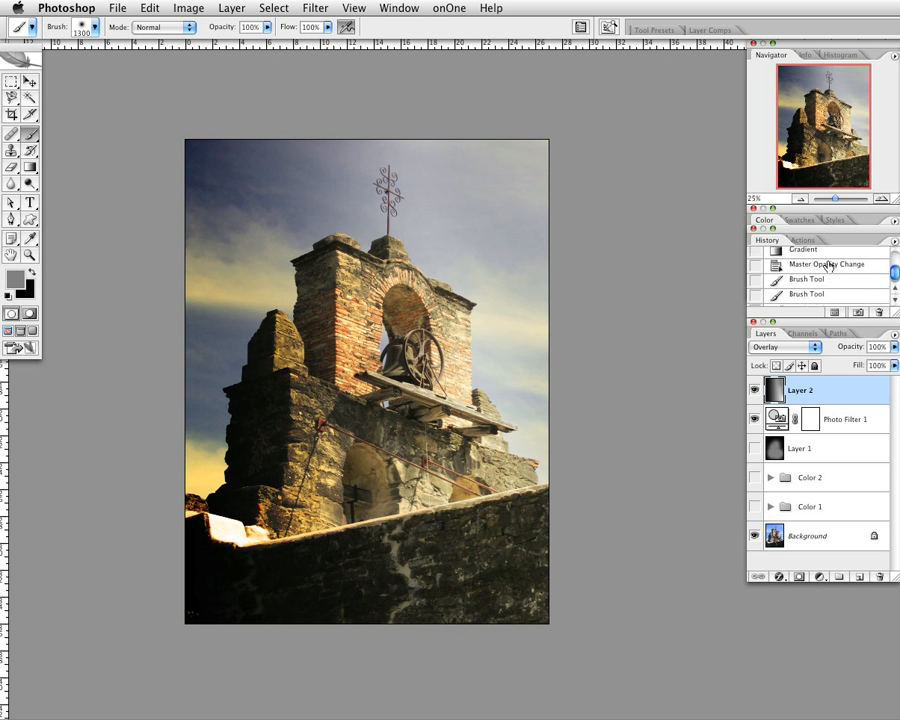
left_click(829, 265)
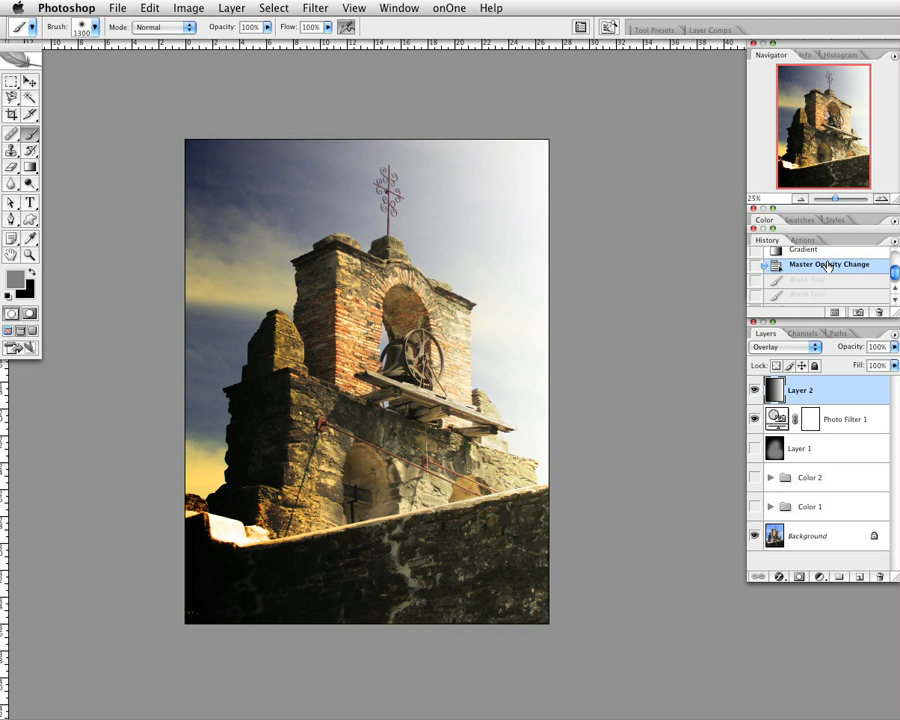
scroll(829, 265, "down", 2)
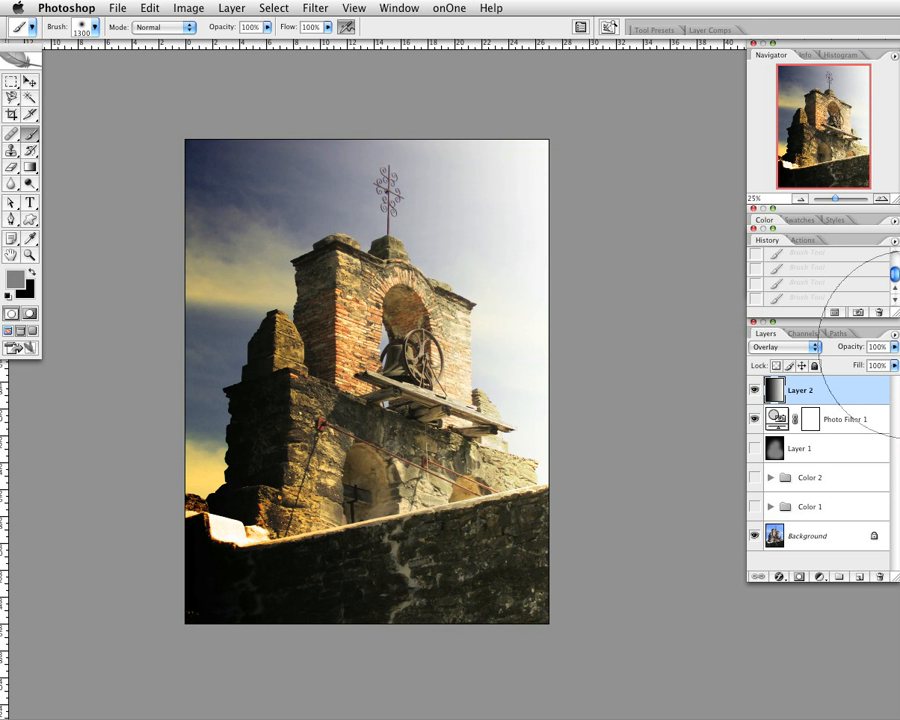
left_click(849, 299)
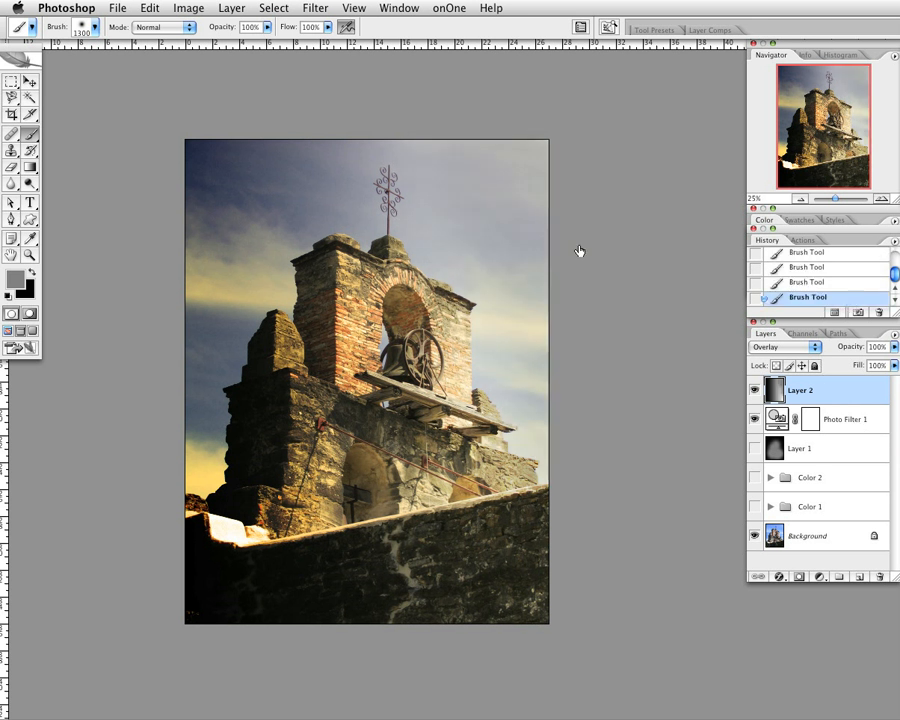
Compare the photo with Layer 2 and Photo Filter 1 shown and hidden, ending on the Background alone
left_click(755, 391)
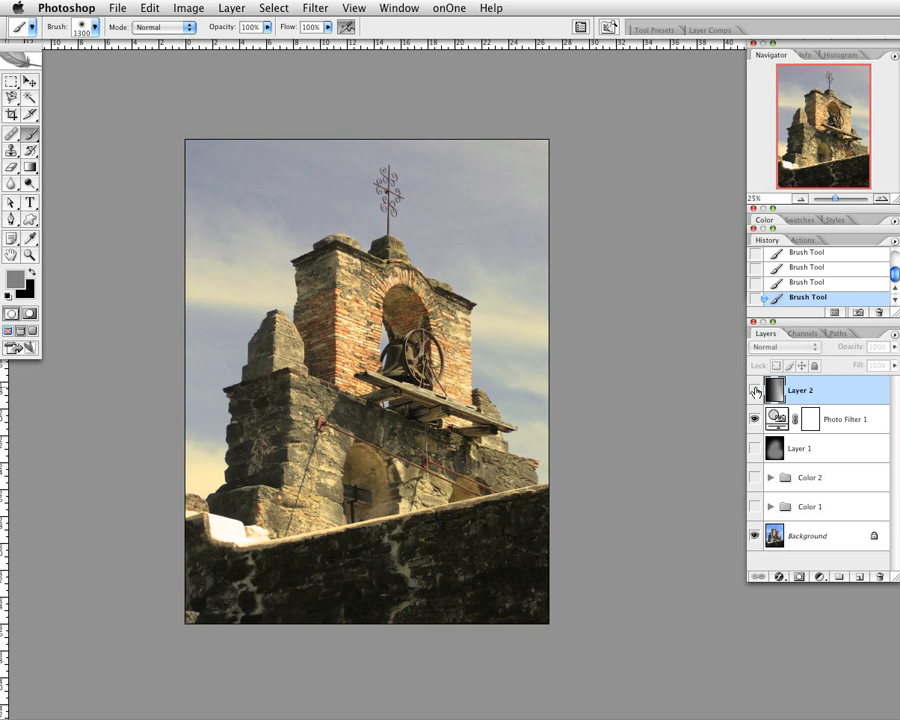
left_click(755, 391)
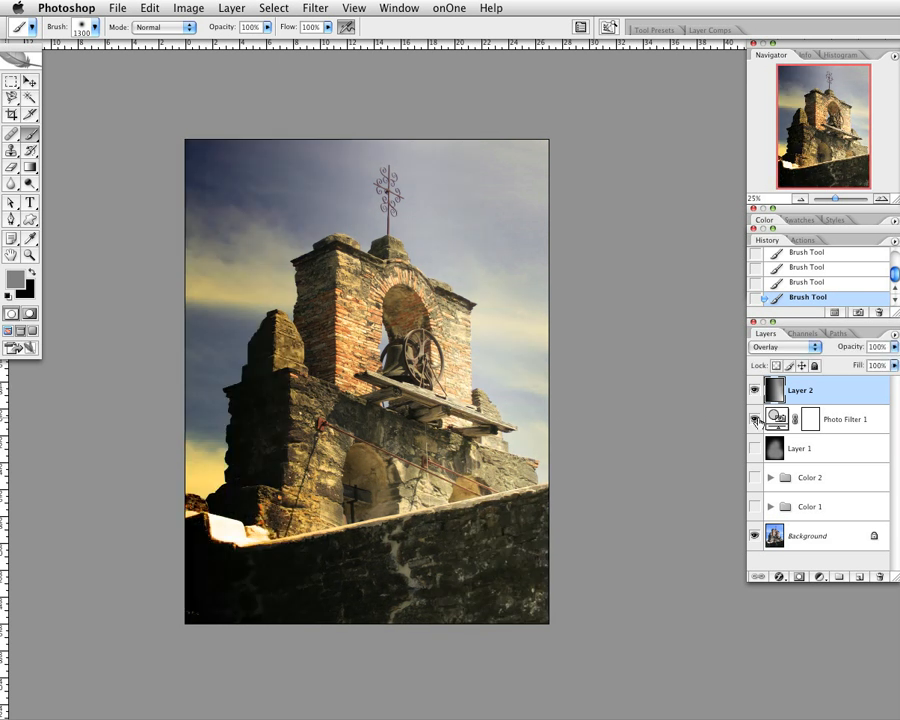
left_click(755, 420)
left_click(756, 420)
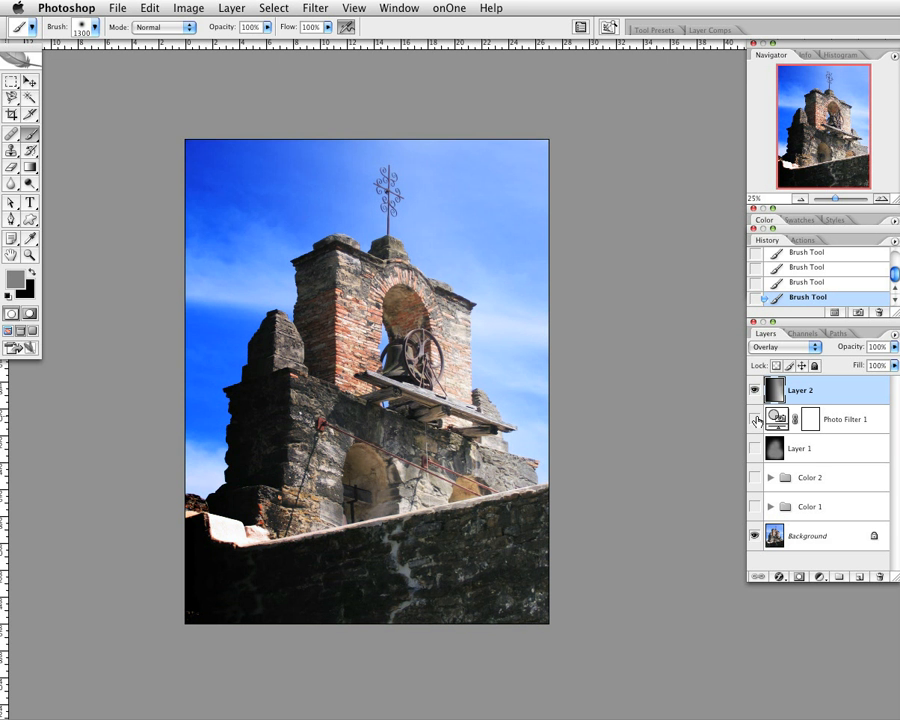
left_click(755, 391)
left_click(755, 391)
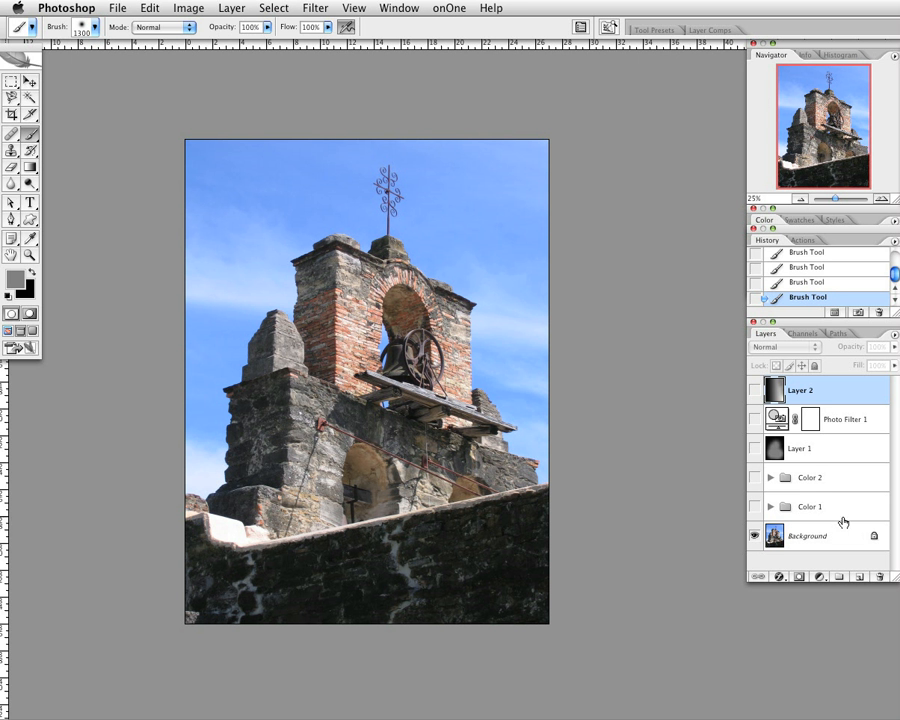
Show Layer 2 over the Background and compare it combined with Photo Filter 1 and with Layer 1
left_click(754, 394)
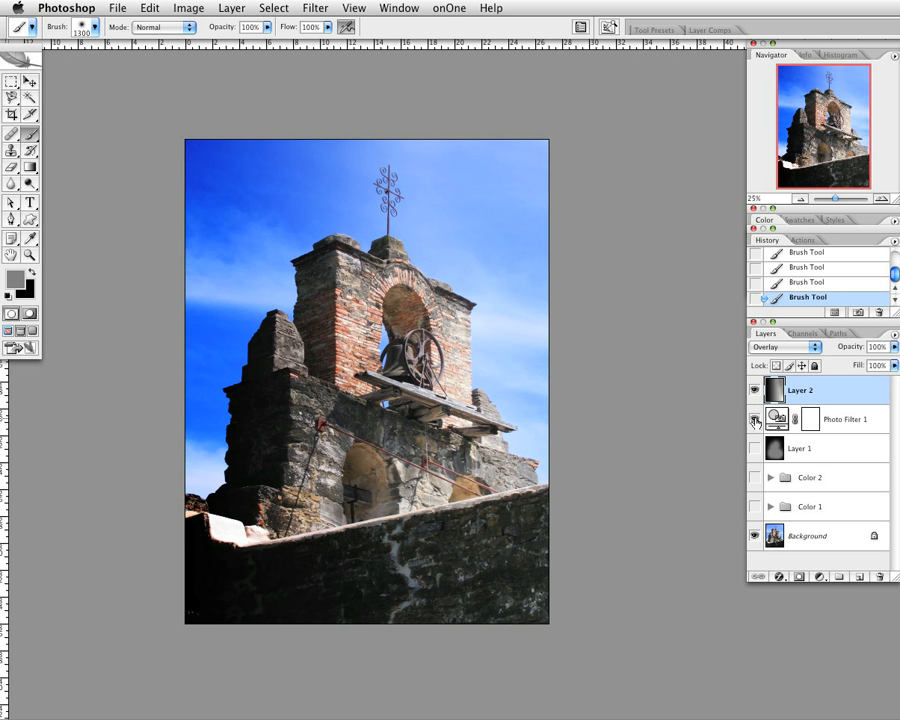
left_click(755, 421)
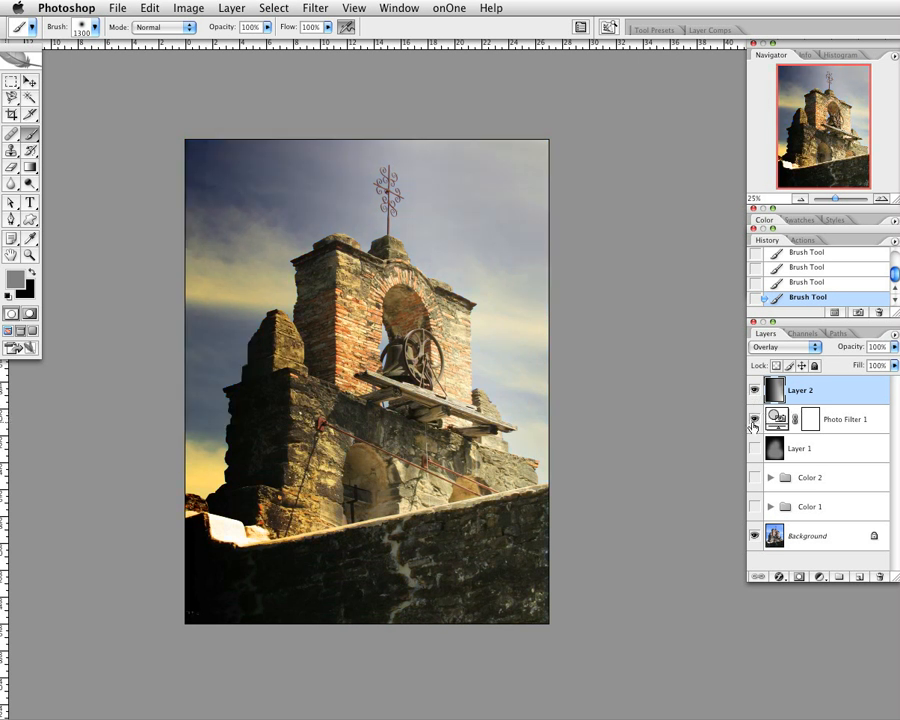
left_click(755, 421)
left_click(754, 449)
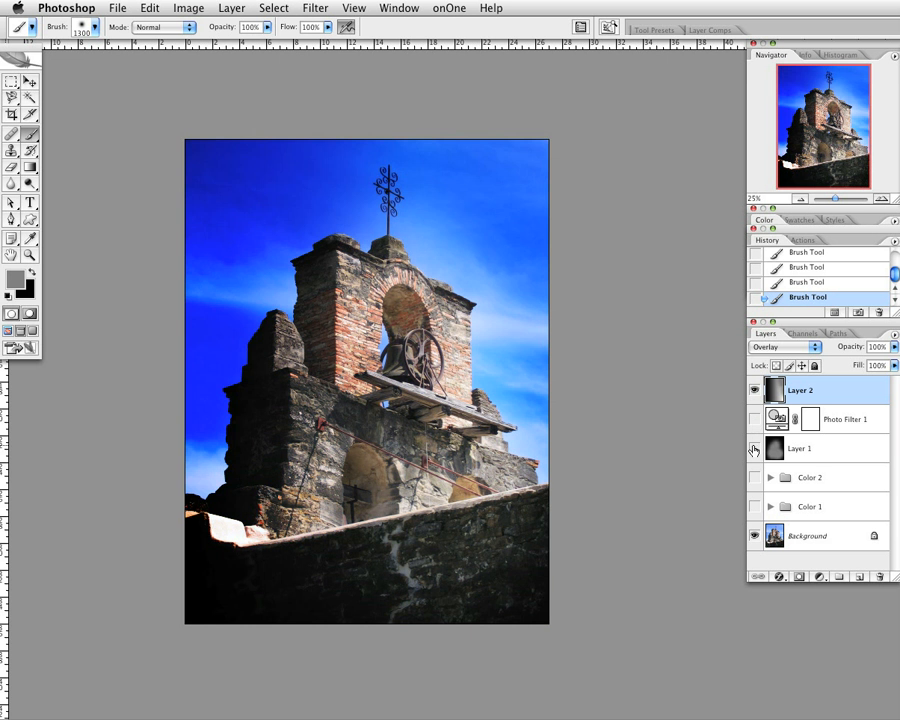
left_click(754, 449)
left_click(754, 449)
left_click(754, 449)
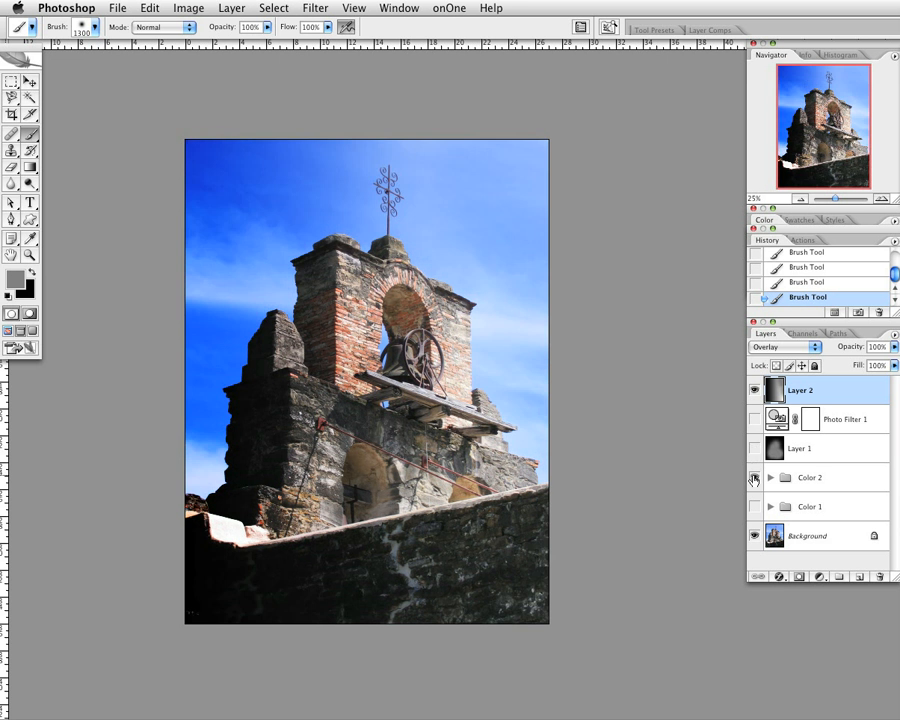
Combine the Color 1 group, Layer 1 and Photo Filter 1 with Layer 2 by making them all visible
left_click(754, 505)
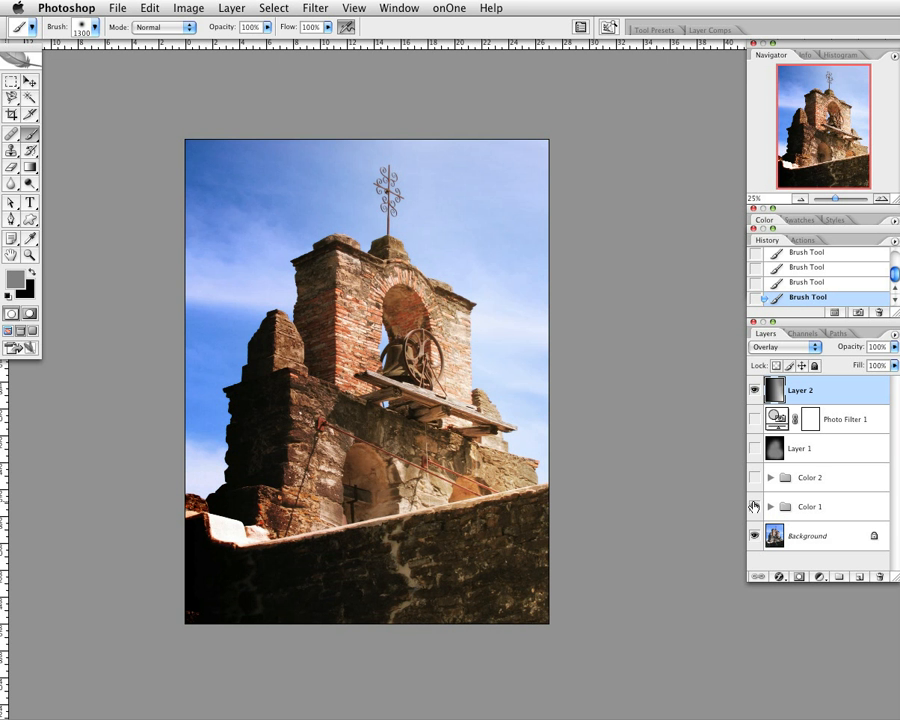
left_click(754, 449)
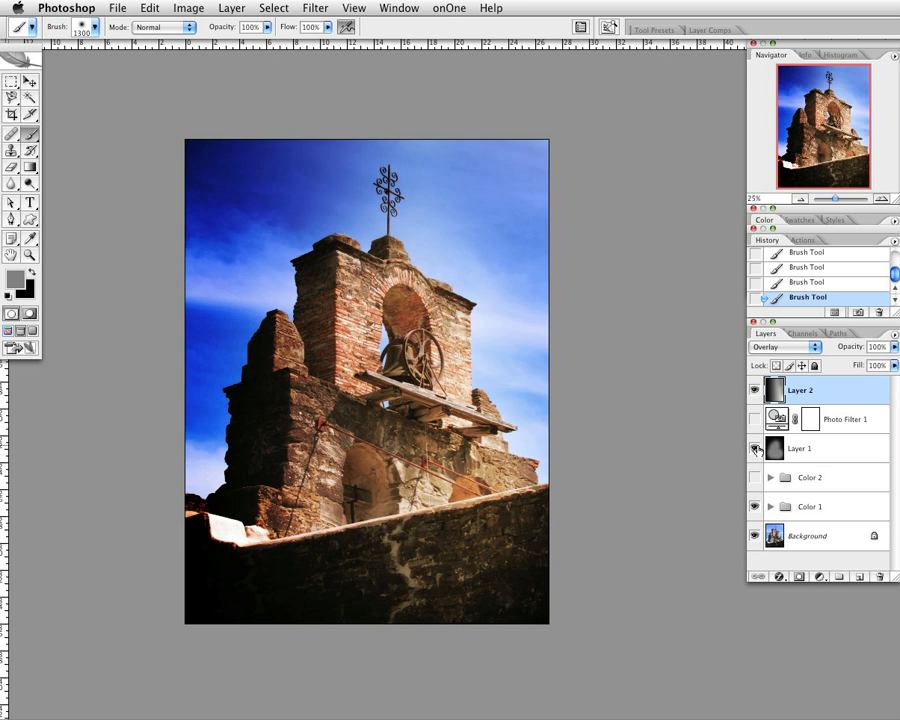
left_click(755, 420)
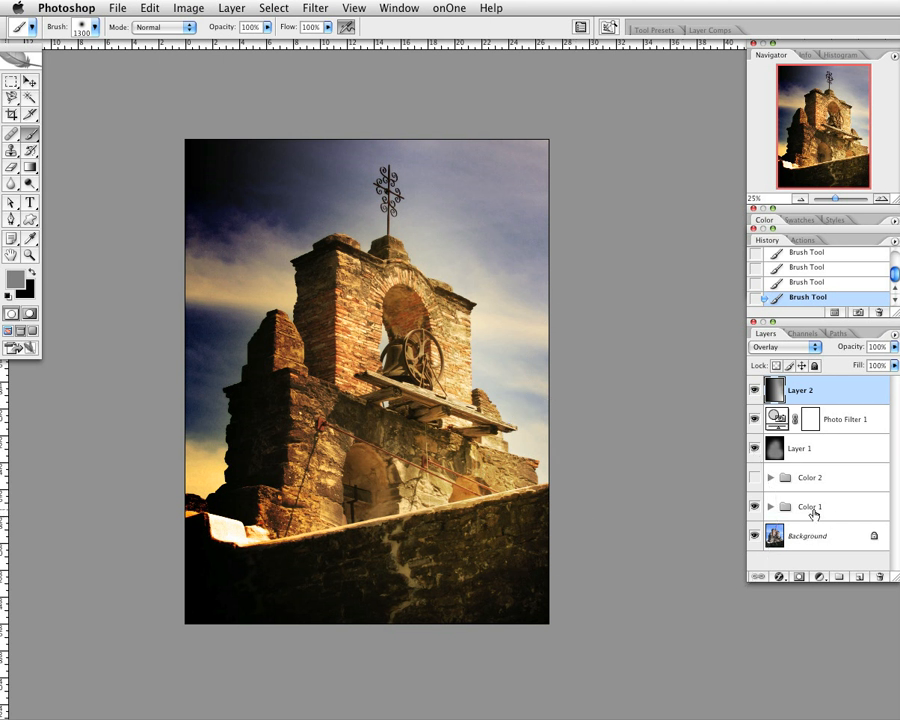
Review the adjustments inside the Color 1 group and compare the combined look with Layer 1 and Layer 2 each hidden and shown
left_click(769, 507)
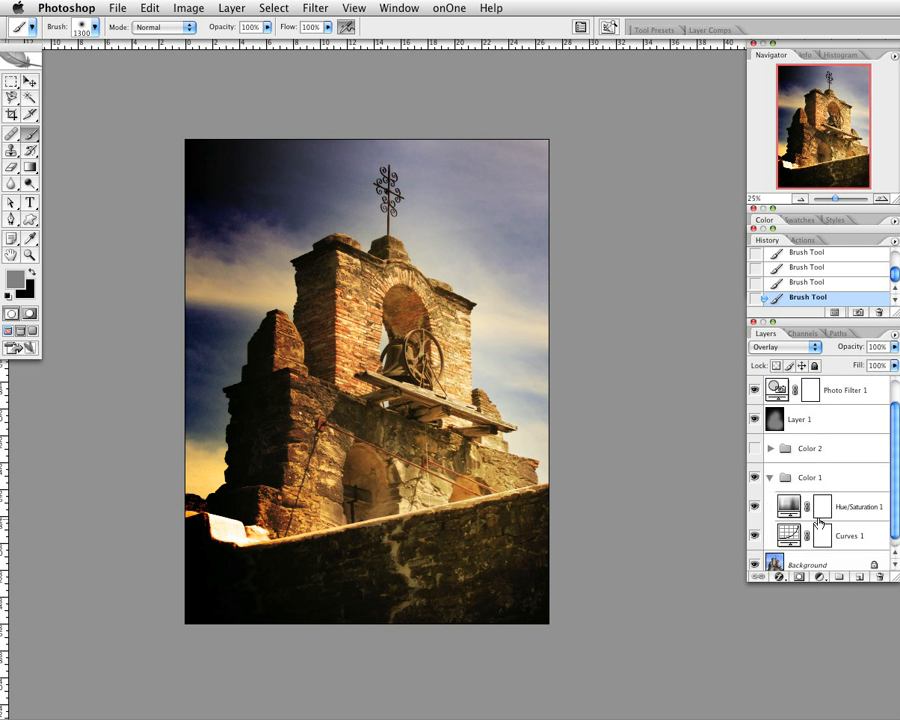
left_click(769, 478)
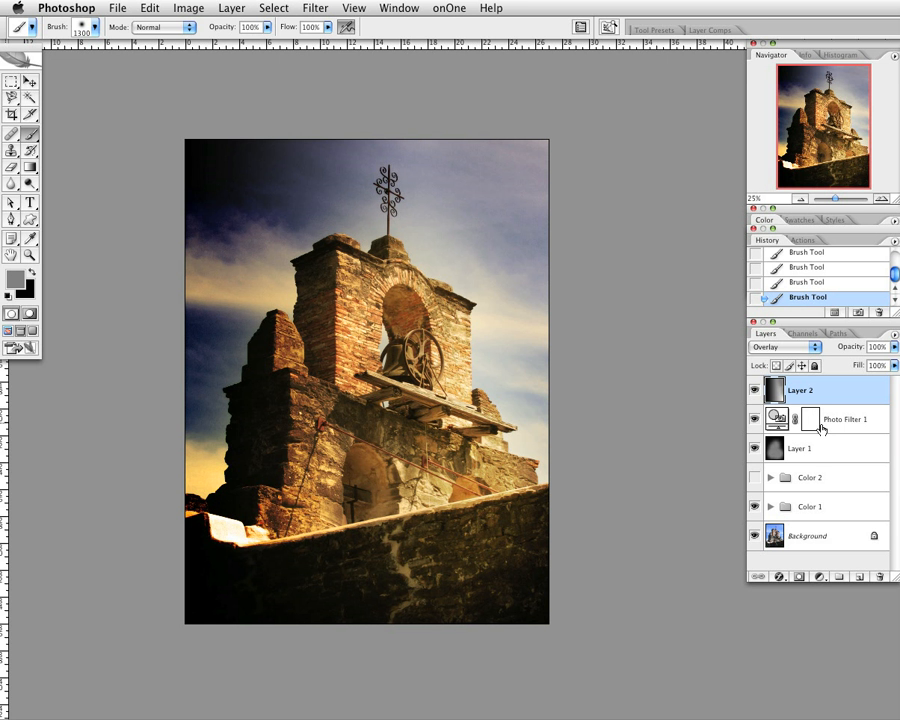
left_click(755, 449)
left_click(755, 449)
left_click(755, 389)
left_click(755, 389)
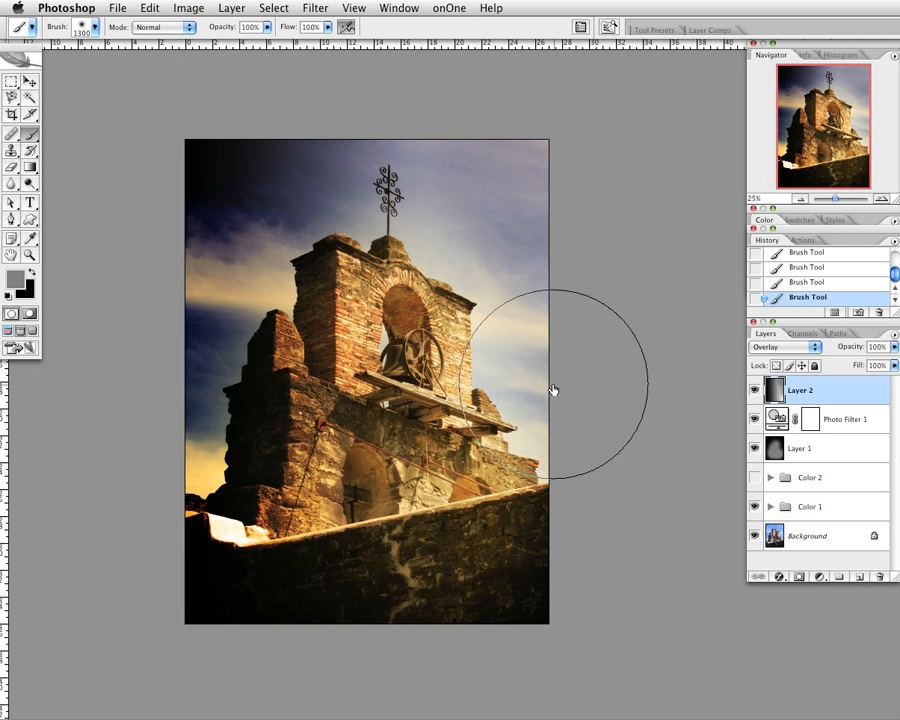